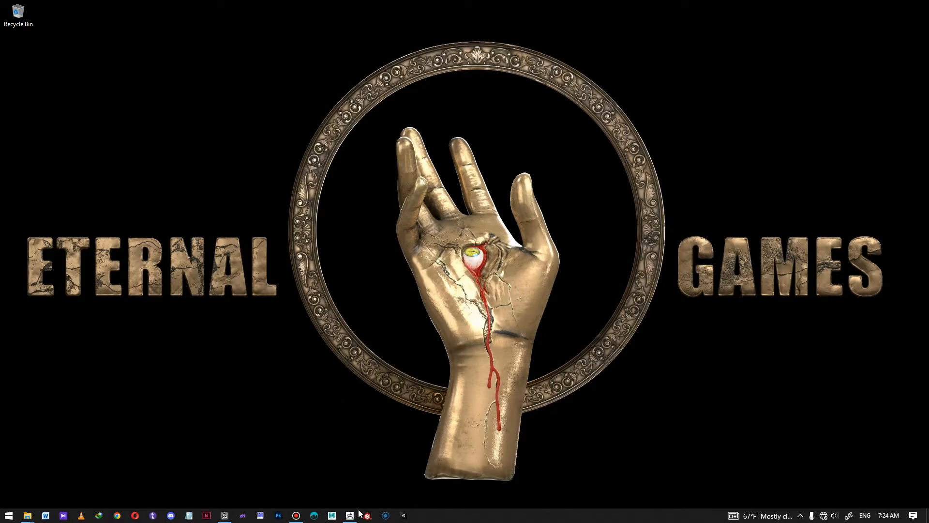
- Switch to ZBrush and examine the low-poly male base mesh from the front and at slight angles
{"action": "left_click", "coordinate": [350, 516]}
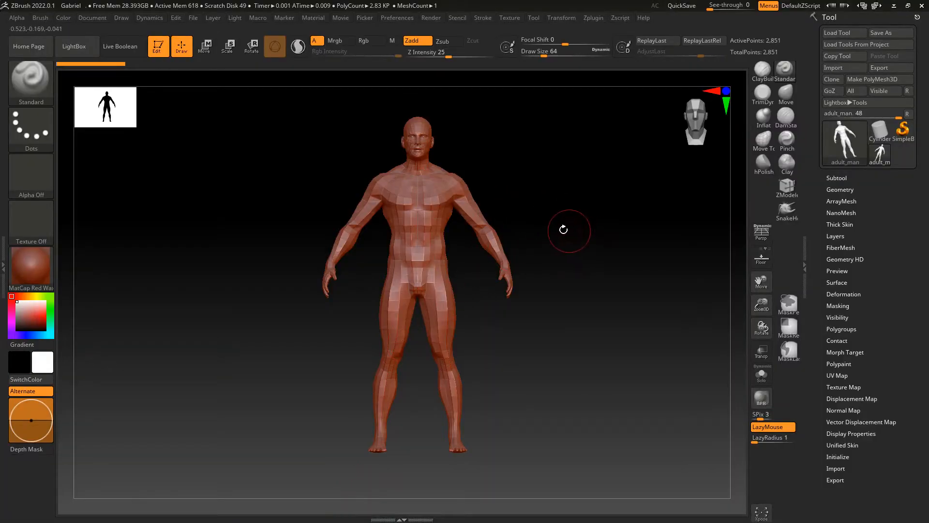
{"action": "left_click_drag", "start_coordinate": [549, 228], "coordinate": [584, 236], "text": "alt"}
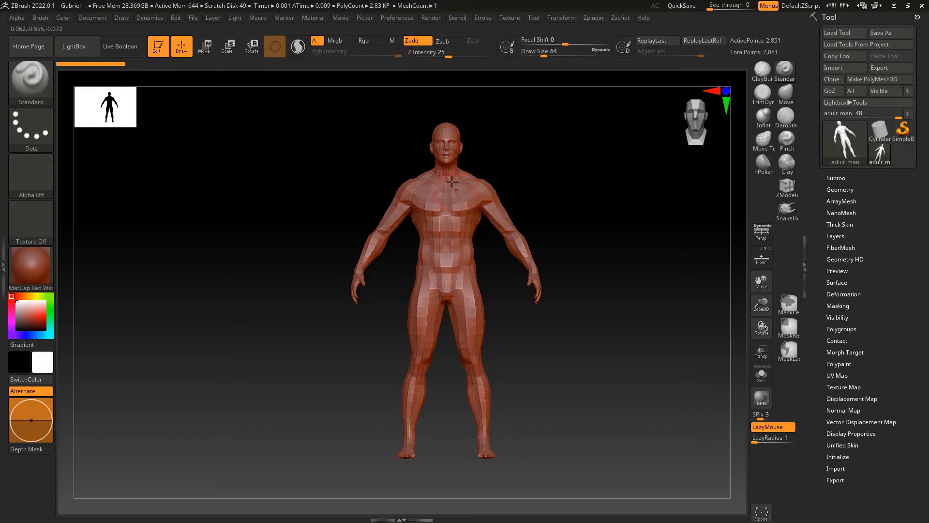
{"action": "mouse_move", "coordinate": [563, 193]}
{"action": "left_mouse_down"}
{"action": "mouse_move", "coordinate": [519, 193]}
{"action": "mouse_move", "coordinate": [562, 190]}
{"action": "left_mouse_up"}
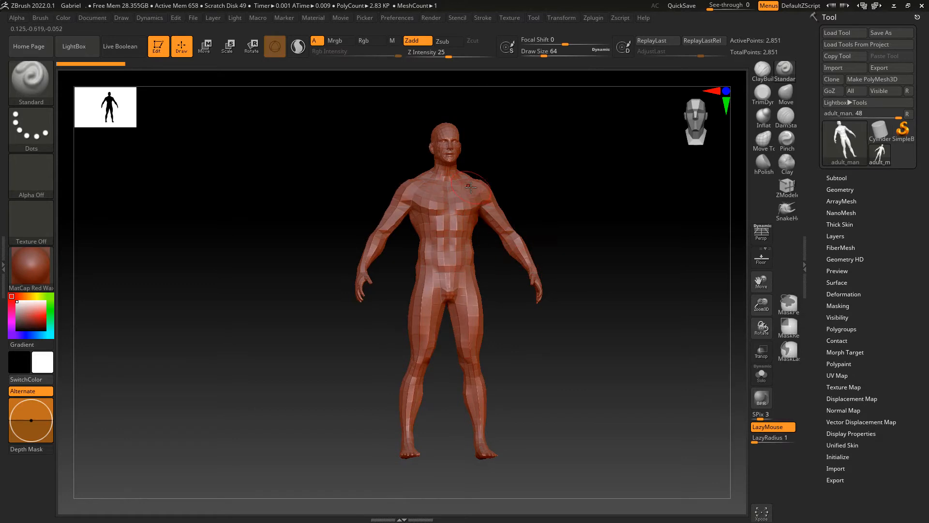
{"action": "mouse_move", "coordinate": [565, 200]}
{"action": "left_mouse_down"}
{"action": "mouse_move", "coordinate": [589, 227]}
{"action": "mouse_move", "coordinate": [579, 203]}
{"action": "mouse_move", "coordinate": [631, 217]}
{"action": "mouse_move", "coordinate": [548, 175]}
{"action": "left_mouse_up"}
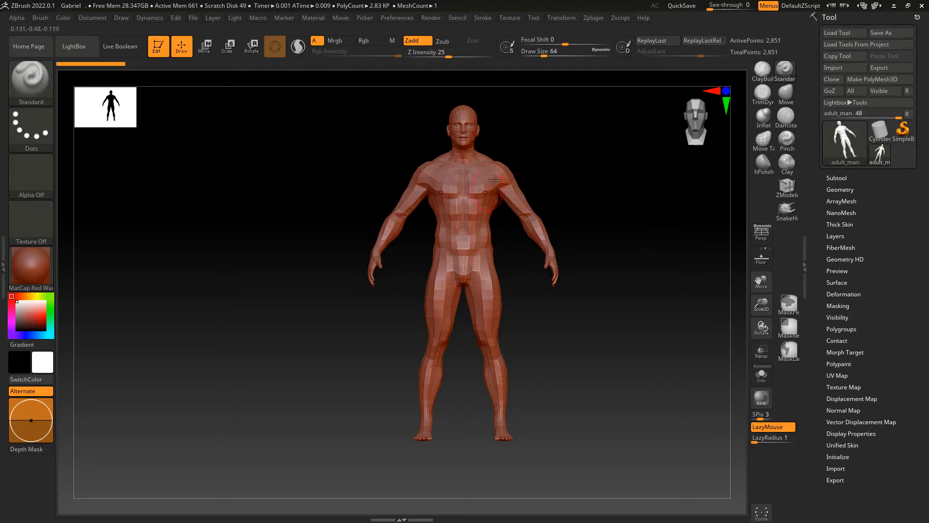
{"action": "mouse_move", "coordinate": [615, 225]}
{"action": "left_mouse_down"}
{"action": "mouse_move", "coordinate": [601, 228]}
{"action": "mouse_move", "coordinate": [611, 228]}
{"action": "left_mouse_up"}
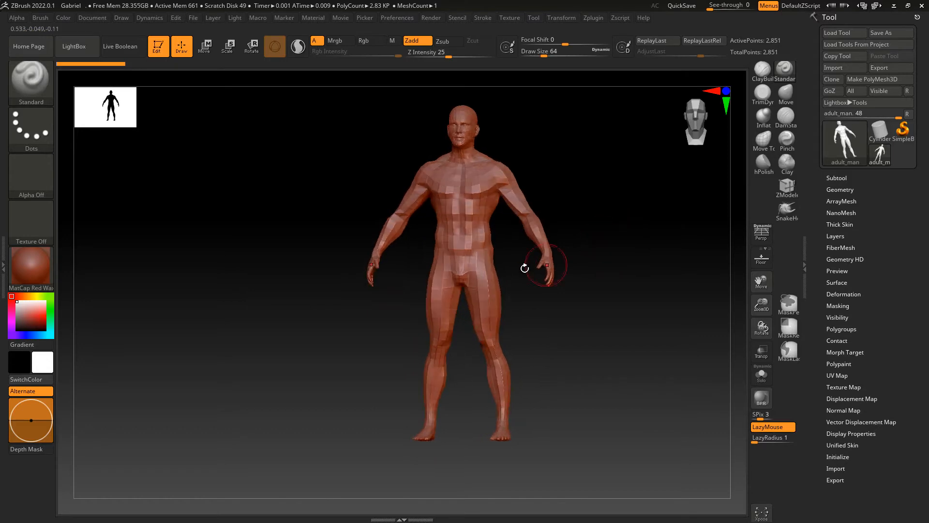
- Show the reference board beside the figure and frame the hooded winged angel and the golden armoured angel images
{"action": "key", "text": "super"}
{"action": "left_click", "coordinate": [227, 499]}
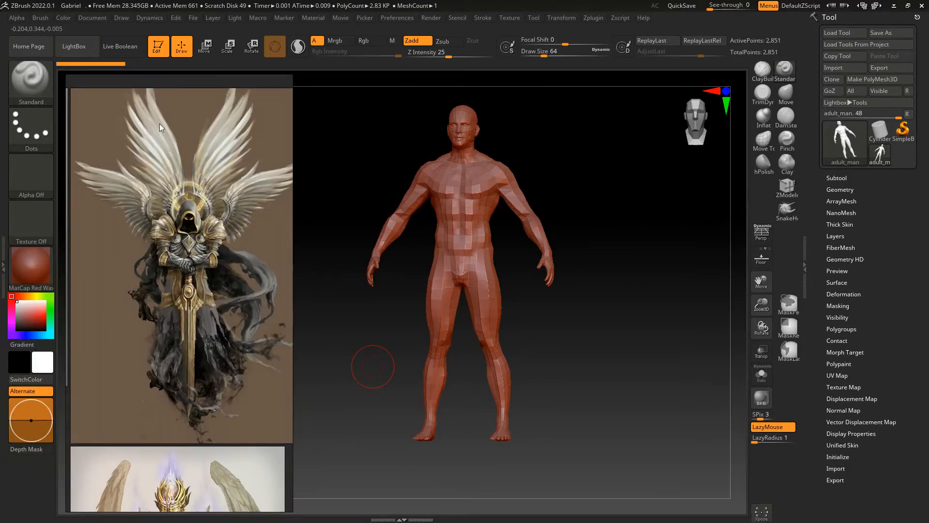
{"action": "scroll", "coordinate": [125, 149], "scroll_direction": "down", "scroll_amount": 1}
{"action": "scroll", "coordinate": [211, 193], "scroll_direction": "down", "scroll_amount": 2}
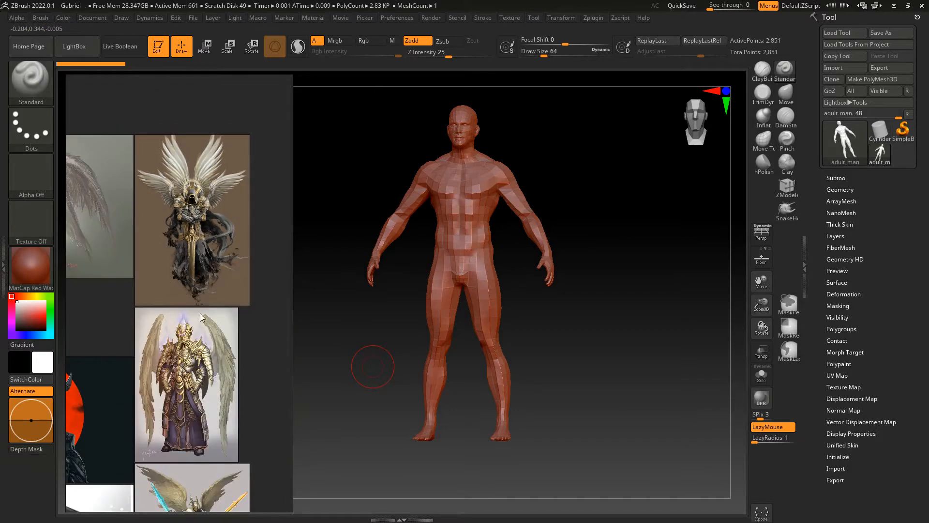
{"action": "scroll", "coordinate": [197, 383], "scroll_direction": "up", "scroll_amount": 2}
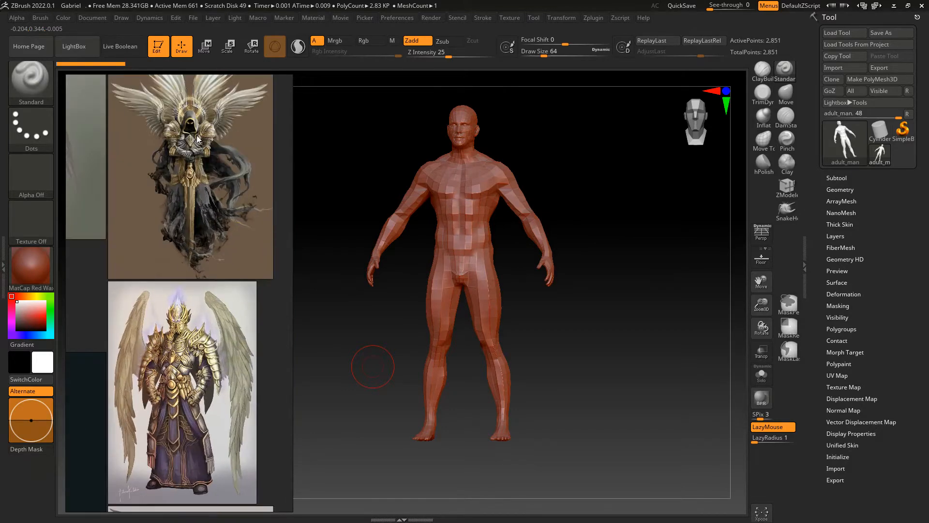
- Examine the male figure from the front and side, including a close front view of the head and torso
{"action": "left_click_drag", "start_coordinate": [611, 199], "coordinate": [605, 238]}
{"action": "left_click_drag", "start_coordinate": [760, 303], "coordinate": [761, 325]}
{"action": "left_click_drag", "start_coordinate": [684, 290], "coordinate": [550, 235], "text": "alt"}
{"action": "left_click_drag", "start_coordinate": [759, 303], "coordinate": [736, 292]}
{"action": "left_click_drag", "start_coordinate": [644, 248], "coordinate": [660, 269], "text": "alt"}
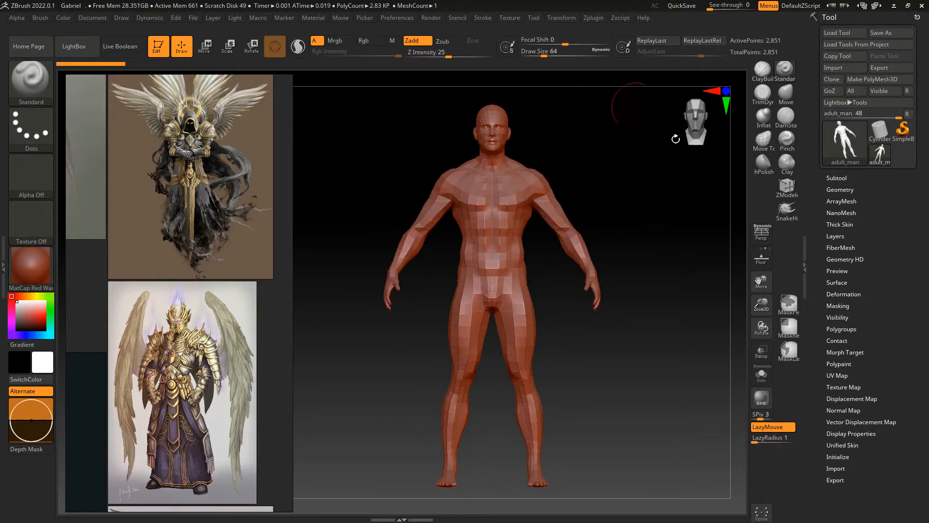
{"action": "left_click_drag", "start_coordinate": [673, 231], "coordinate": [630, 251], "text": "shift"}
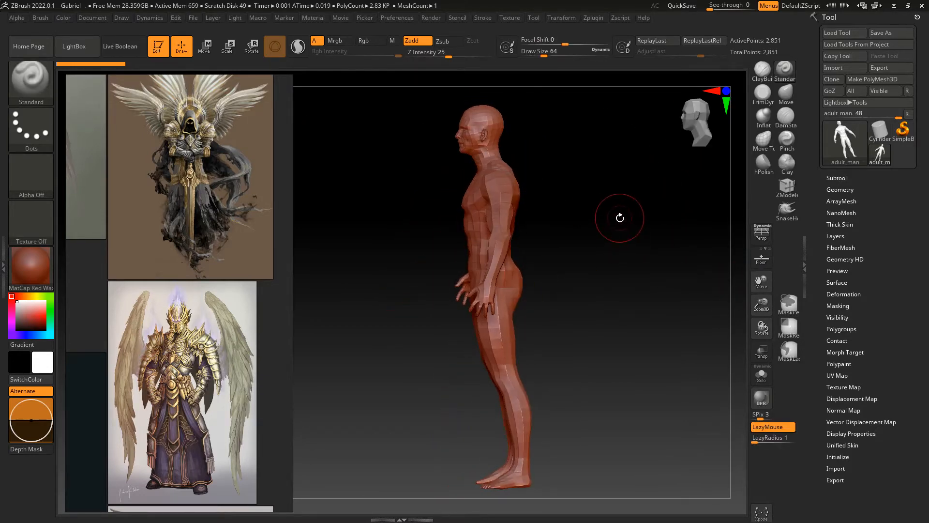
{"action": "left_click_drag", "start_coordinate": [614, 232], "coordinate": [645, 234], "text": "shift"}
{"action": "left_click_drag", "start_coordinate": [761, 304], "coordinate": [763, 314]}
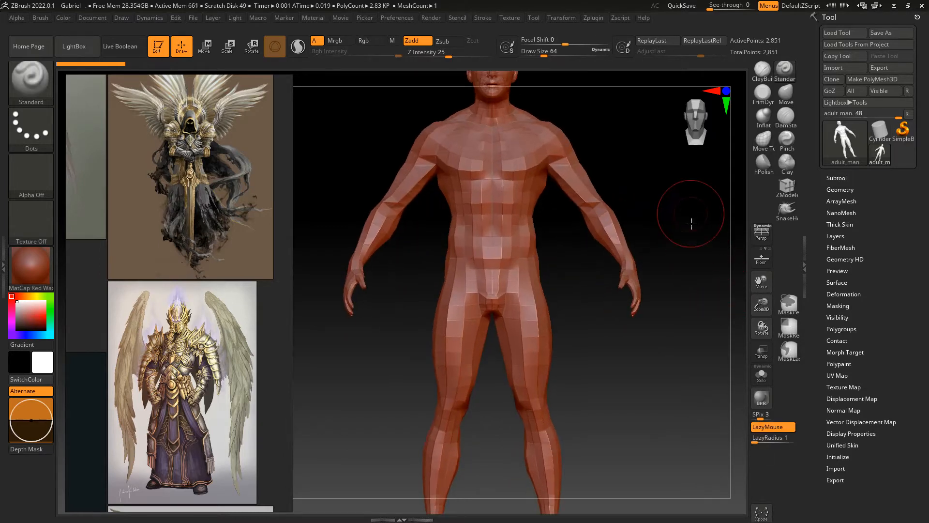
{"action": "left_click_drag", "start_coordinate": [691, 222], "coordinate": [705, 265], "text": "alt"}
{"action": "left_click_drag", "start_coordinate": [761, 302], "coordinate": [763, 312]}
{"action": "left_click_drag", "start_coordinate": [708, 207], "coordinate": [728, 303], "text": "alt"}
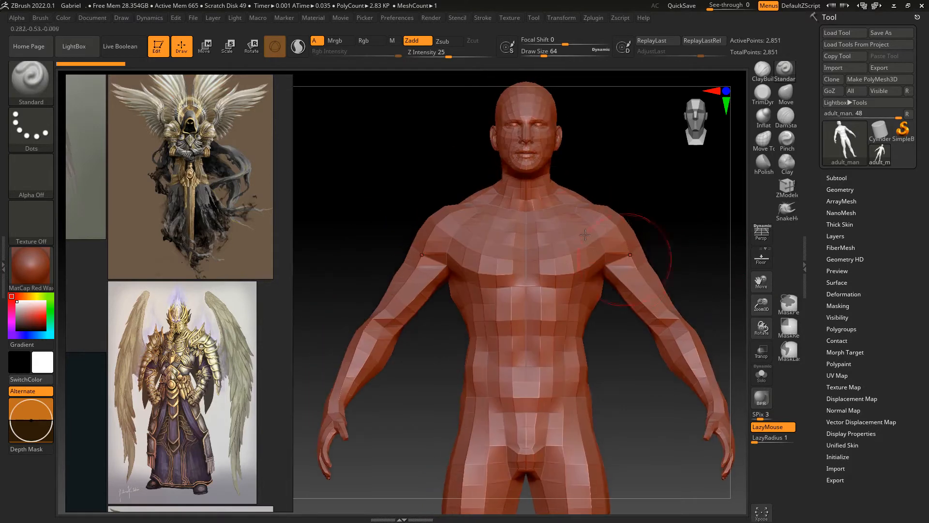
- Convert the male figure to a DynaMesh with a resolution of 576
{"action": "left_click", "coordinate": [839, 189]}
{"action": "left_click", "coordinate": [849, 189]}
{"action": "left_click_drag", "start_coordinate": [917, 201], "coordinate": [906, 176]}
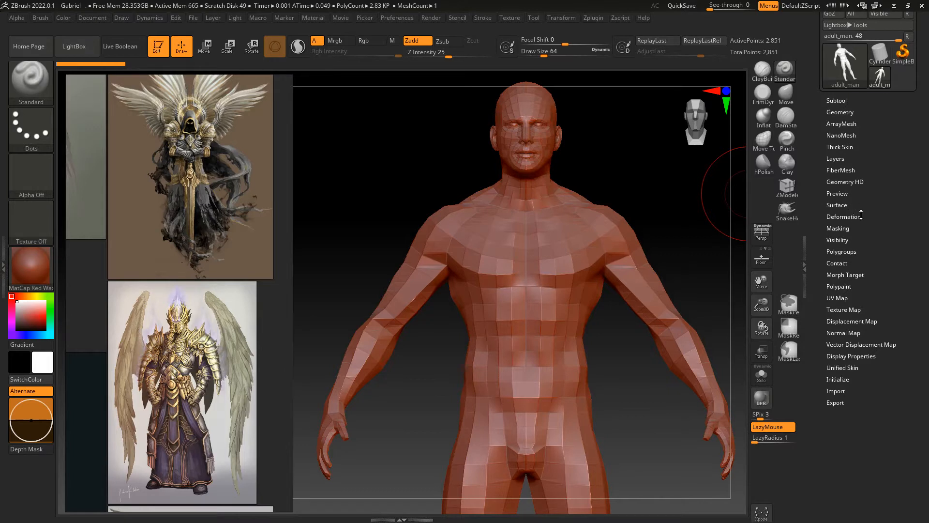
{"action": "left_click", "coordinate": [853, 113]}
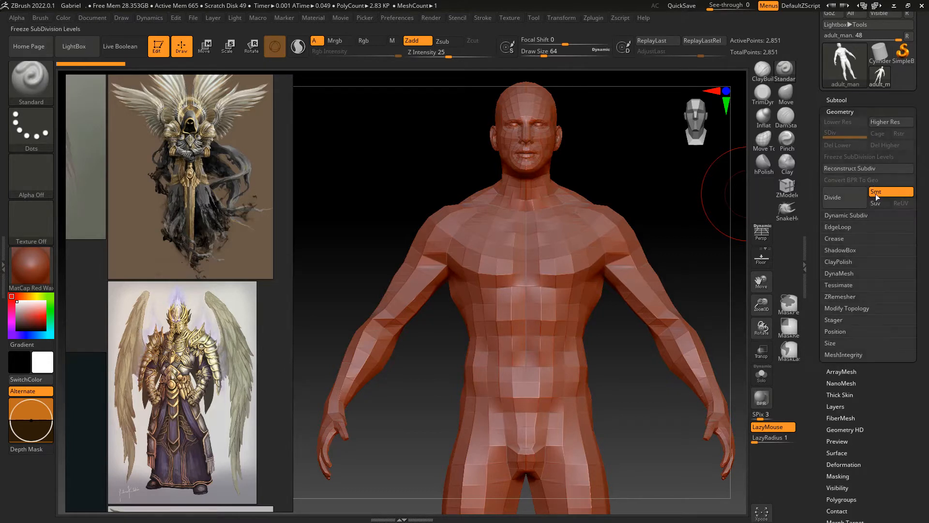
{"action": "left_click", "coordinate": [840, 273]}
{"action": "left_click_drag", "start_coordinate": [928, 271], "coordinate": [928, 219]}
{"action": "left_click_drag", "start_coordinate": [849, 255], "coordinate": [849, 258]}
{"action": "left_click", "coordinate": [844, 238]}
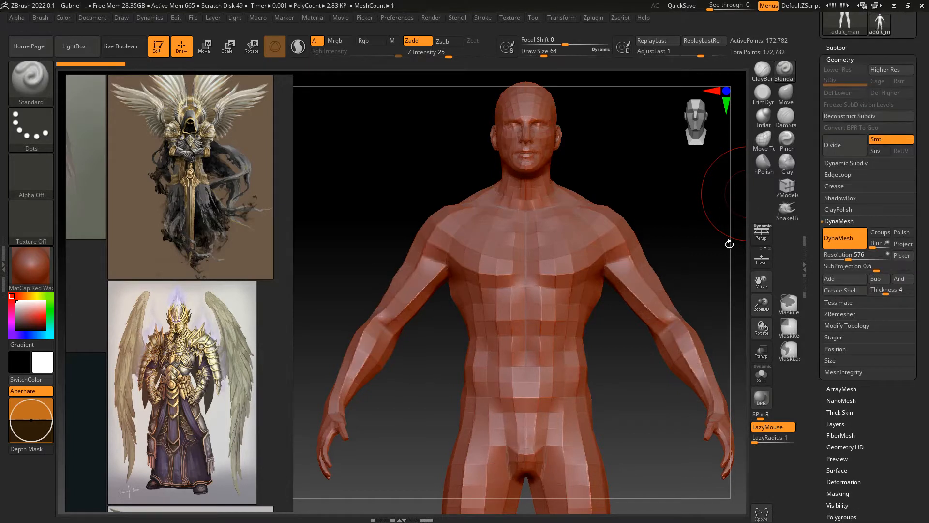
- Smooth the faceted chest and torso surfaces and soften the facial features on the head
{"action": "mouse_move", "coordinate": [571, 246]}
{"action": "left_mouse_down", "text": "shift"}
{"action": "mouse_move", "coordinate": [525, 225]}
{"action": "mouse_move", "coordinate": [501, 334]}
{"action": "left_mouse_up", "text": "shift"}
{"action": "left_click_drag", "start_coordinate": [513, 263], "coordinate": [505, 291], "text": "shift"}
{"action": "mouse_move", "coordinate": [572, 226]}
{"action": "left_mouse_down", "text": "shift"}
{"action": "mouse_move", "coordinate": [611, 292]}
{"action": "mouse_move", "coordinate": [498, 180]}
{"action": "mouse_move", "coordinate": [482, 146]}
{"action": "mouse_move", "coordinate": [512, 128]}
{"action": "left_mouse_up", "text": "shift"}
{"action": "mouse_move", "coordinate": [641, 166]}
{"action": "left_mouse_down", "text": "alt"}
{"action": "mouse_move", "coordinate": [663, 240]}
{"action": "mouse_move", "coordinate": [426, 234]}
{"action": "left_mouse_up", "text": "alt"}
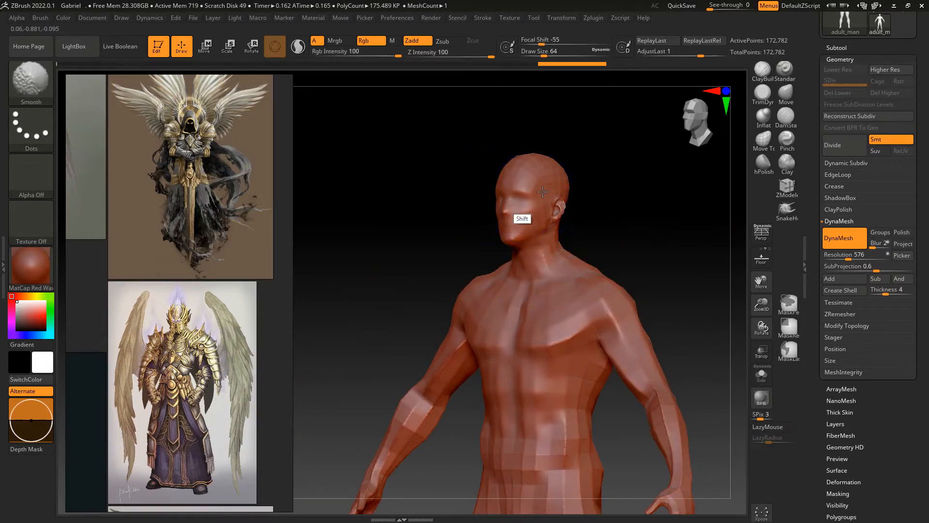
{"action": "left_click_drag", "start_coordinate": [764, 304], "coordinate": [765, 327]}
{"action": "left_click_drag", "start_coordinate": [761, 282], "coordinate": [748, 375]}
{"action": "left_click_drag", "start_coordinate": [761, 302], "coordinate": [764, 333]}
- Carve away the ears with the ClayBuildup brush at a draw size of about 22 and smooth the area
{"action": "key", "text": "s"}
{"action": "mouse_move", "coordinate": [687, 235]}
{"action": "left_mouse_down"}
{"action": "mouse_move", "coordinate": [671, 236]}
{"action": "mouse_move", "coordinate": [601, 326]}
{"action": "left_mouse_up"}
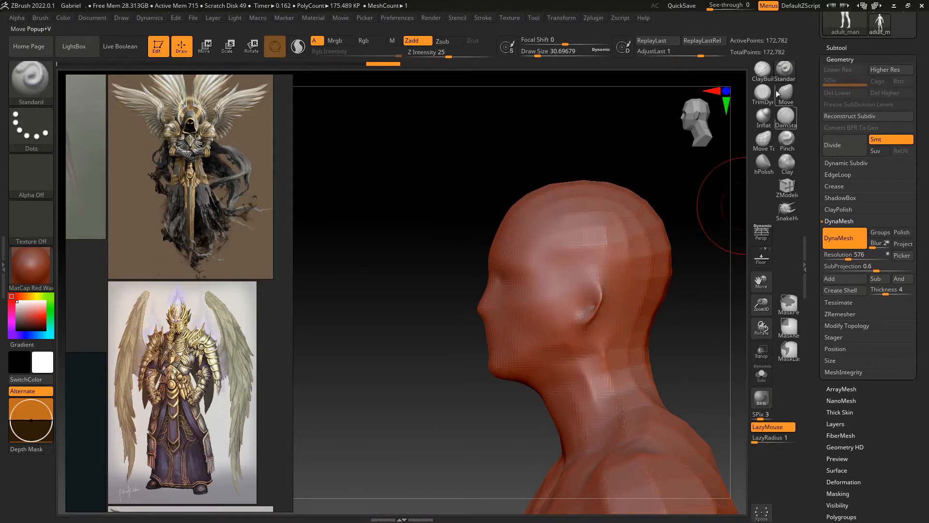
{"action": "key", "text": "s"}
{"action": "left_click_drag", "start_coordinate": [677, 191], "coordinate": [670, 192]}
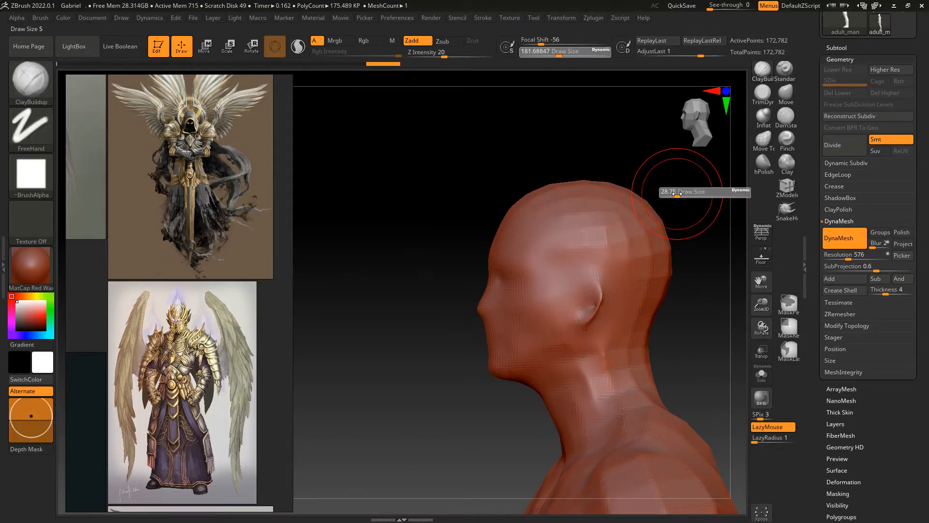
{"action": "left_click_drag", "start_coordinate": [704, 243], "coordinate": [686, 168], "text": "alt"}
{"action": "left_click_drag", "start_coordinate": [592, 218], "coordinate": [568, 250], "text": "alt"}
{"action": "left_click_drag", "start_coordinate": [582, 199], "coordinate": [563, 283], "text": "alt"}
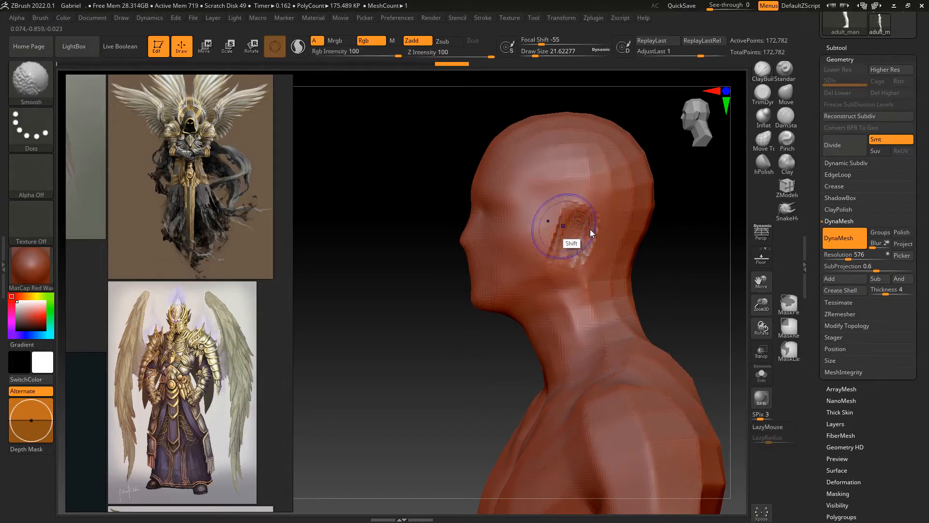
{"action": "mouse_move", "coordinate": [693, 252]}
{"action": "left_mouse_down"}
{"action": "mouse_move", "coordinate": [652, 260]}
{"action": "mouse_move", "coordinate": [668, 260]}
{"action": "left_mouse_up"}
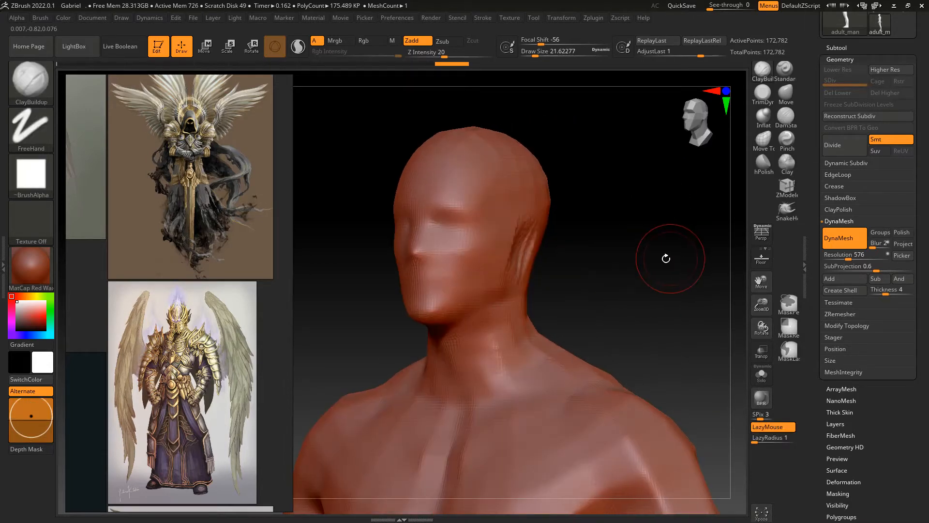
- Select the Standard brush with a draw size of about 31 and smooth the remaining ear and face forms
{"action": "left_click", "coordinate": [784, 71]}
{"action": "key", "text": "s"}
{"action": "left_click_drag", "start_coordinate": [661, 185], "coordinate": [664, 184]}
{"action": "left_click_drag", "start_coordinate": [638, 245], "coordinate": [523, 242]}
{"action": "key", "text": "shift"}
{"action": "left_click_drag", "start_coordinate": [649, 255], "coordinate": [684, 257]}
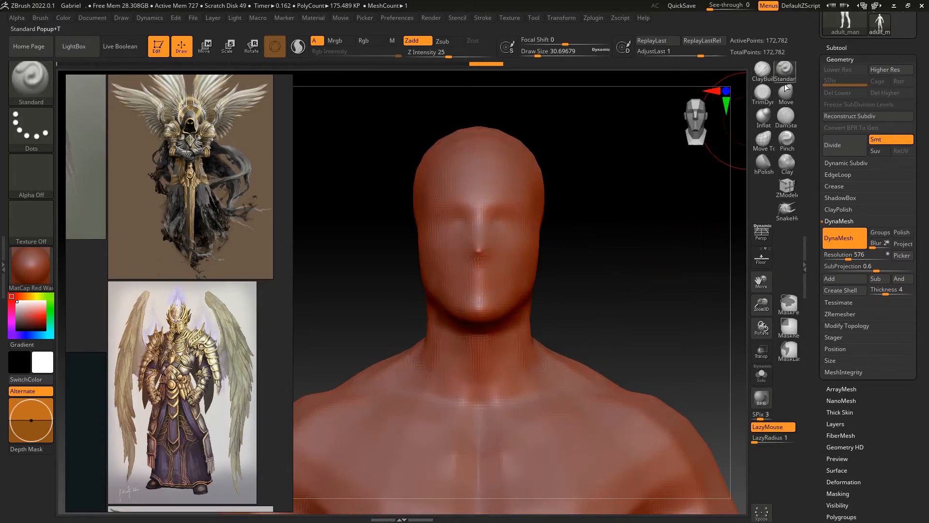
{"action": "mouse_move", "coordinate": [479, 228]}
{"action": "left_mouse_down", "text": "shift"}
{"action": "mouse_move", "coordinate": [479, 259]}
{"action": "mouse_move", "coordinate": [488, 225]}
{"action": "mouse_move", "coordinate": [483, 262]}
{"action": "mouse_move", "coordinate": [469, 263]}
{"action": "mouse_move", "coordinate": [503, 277]}
{"action": "left_mouse_up", "text": "shift"}
{"action": "left_click", "coordinate": [763, 71]}
{"action": "mouse_move", "coordinate": [680, 253]}
{"action": "right_mouse_down", "text": "ctrl"}
{"action": "mouse_move", "coordinate": [682, 289]}
{"action": "mouse_move", "coordinate": [645, 310]}
{"action": "mouse_move", "coordinate": [645, 245]}
{"action": "right_mouse_up", "text": "ctrl"}
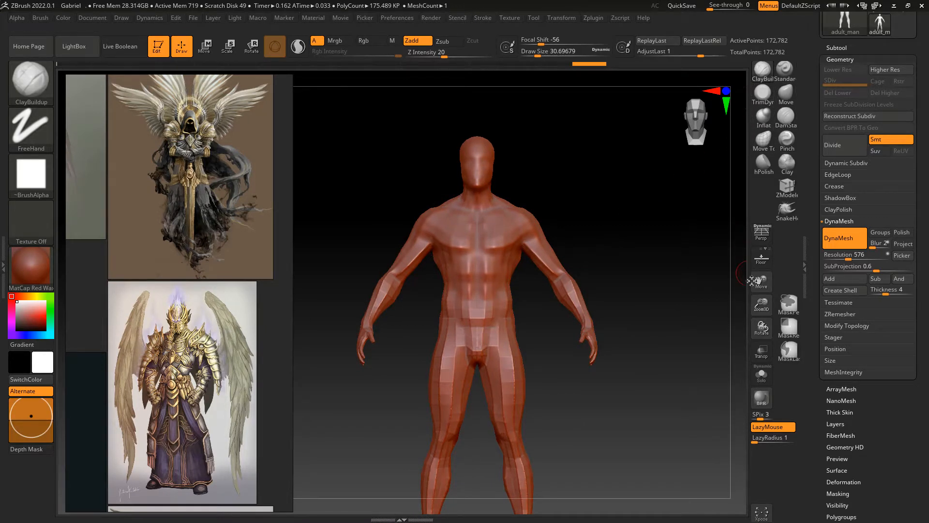
{"action": "left_click_drag", "start_coordinate": [770, 327], "coordinate": [767, 310]}
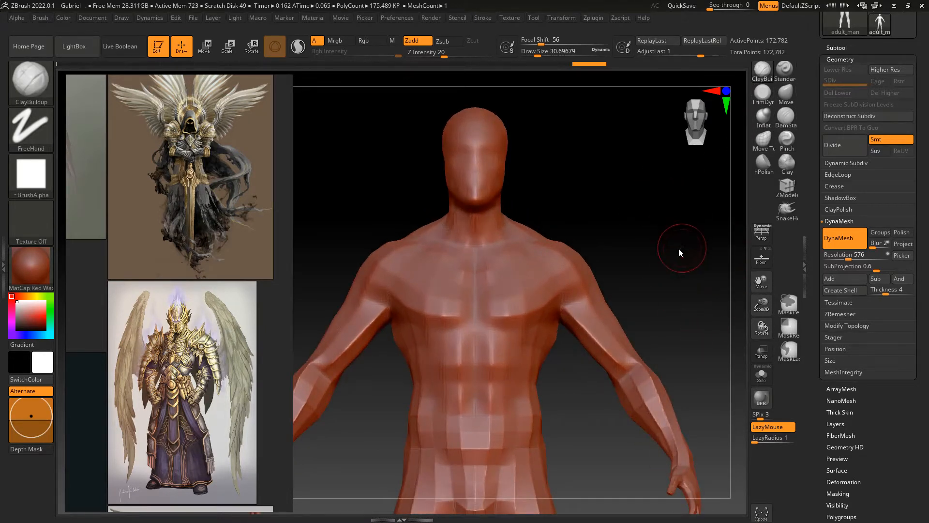
{"action": "key", "text": "s"}
{"action": "left_click_drag", "start_coordinate": [680, 250], "coordinate": [684, 252]}
{"action": "left_click_drag", "start_coordinate": [761, 304], "coordinate": [765, 339]}
- Carve a notch at the base of the sternum between the pectorals with DamStandard at a draw size of about 33
{"action": "left_click", "coordinate": [786, 115]}
{"action": "key", "text": "s"}
{"action": "mouse_move", "coordinate": [665, 203]}
{"action": "left_mouse_down"}
{"action": "mouse_move", "coordinate": [677, 203]}
{"action": "mouse_move", "coordinate": [662, 203]}
{"action": "left_mouse_up"}
{"action": "left_click_drag", "start_coordinate": [692, 257], "coordinate": [689, 146], "text": "alt"}
{"action": "left_click_drag", "start_coordinate": [761, 280], "coordinate": [745, 237]}
{"action": "left_click_drag", "start_coordinate": [769, 319], "coordinate": [769, 331]}
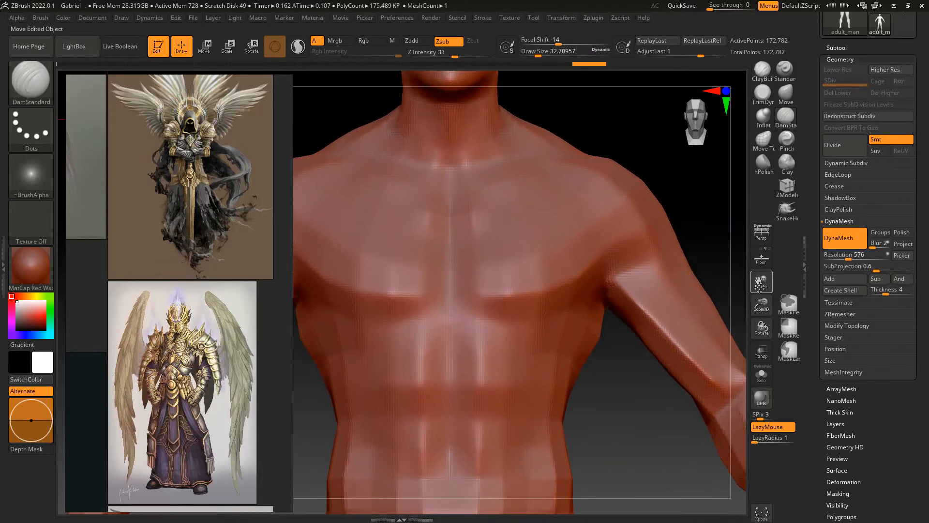
{"action": "left_click_drag", "start_coordinate": [759, 284], "coordinate": [722, 286]}
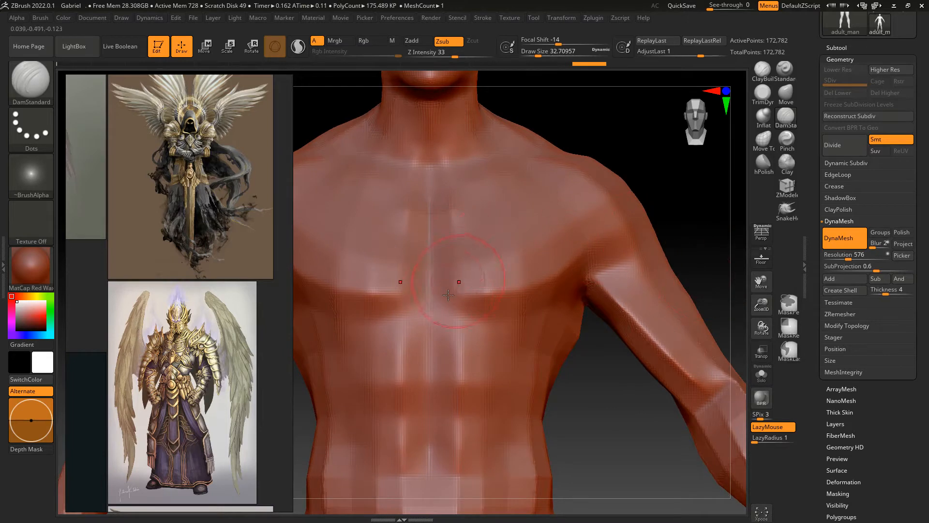
{"action": "left_click_drag", "start_coordinate": [428, 294], "coordinate": [430, 325]}
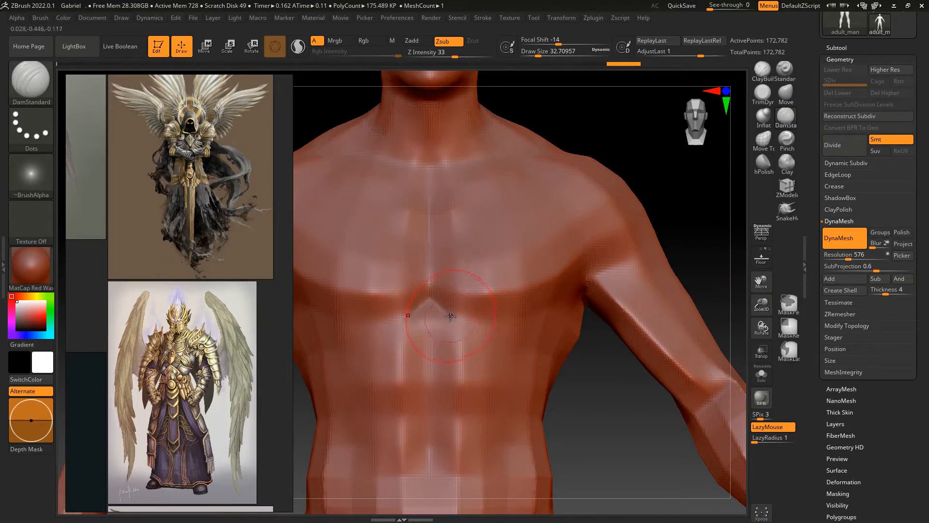
{"action": "key", "text": "shift"}
{"action": "key", "text": "ctrl+shift+z"}
{"action": "key", "text": "ctrl+z"}
{"action": "left_click_drag", "start_coordinate": [604, 368], "coordinate": [609, 302]}
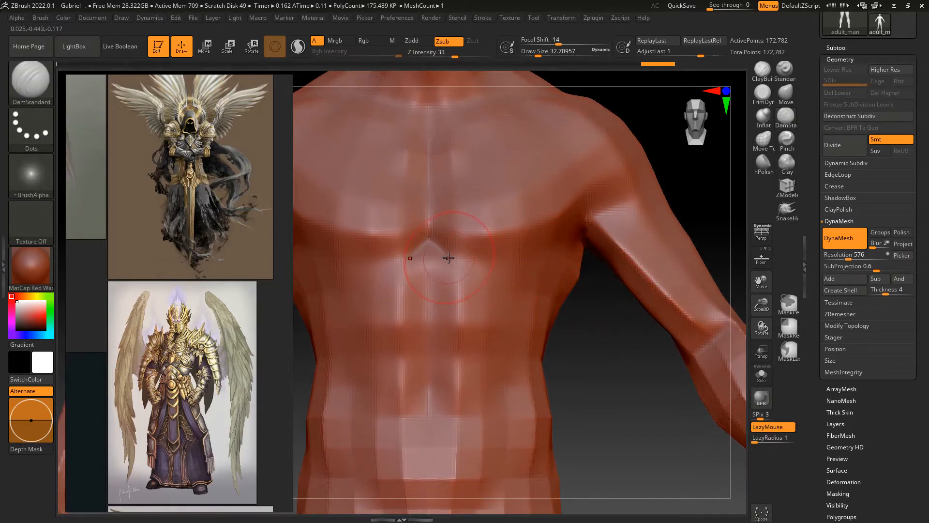
- Carve the crease along the lower edge of the pectorals toward the armpits with the DamStandard brush
{"action": "left_click", "coordinate": [786, 121]}
{"action": "left_click_drag", "start_coordinate": [707, 209], "coordinate": [699, 239], "text": "alt"}
{"action": "left_click_drag", "start_coordinate": [606, 338], "coordinate": [589, 311], "text": "alt"}
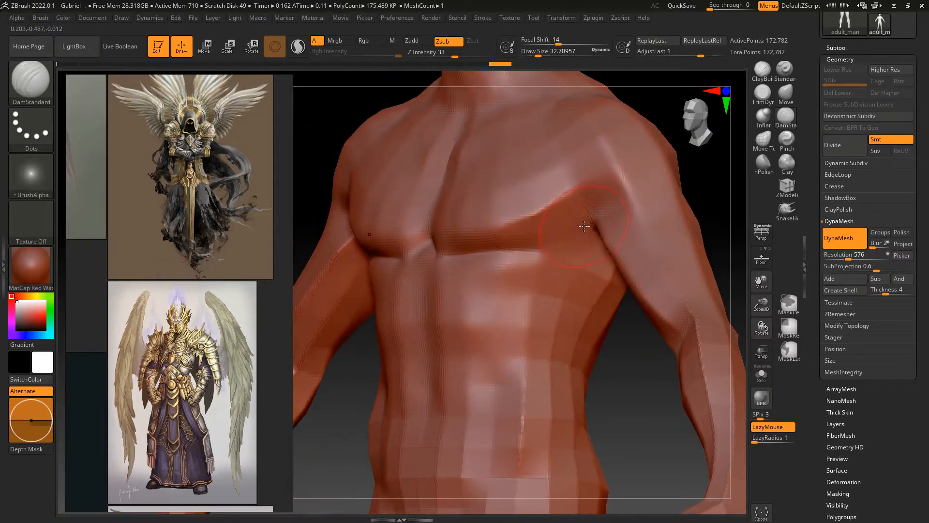
{"action": "left_click_drag", "start_coordinate": [590, 223], "coordinate": [544, 252]}
- Carve the vertical groove along the sternum between the two pectorals with the DamStandard brush
{"action": "mouse_move", "coordinate": [711, 172]}
{"action": "left_mouse_down"}
{"action": "mouse_move", "coordinate": [685, 239]}
{"action": "mouse_move", "coordinate": [716, 218]}
{"action": "mouse_move", "coordinate": [649, 191]}
{"action": "mouse_move", "coordinate": [701, 194]}
{"action": "mouse_move", "coordinate": [470, 225]}
{"action": "mouse_move", "coordinate": [469, 336]}
{"action": "mouse_move", "coordinate": [466, 288]}
{"action": "left_mouse_up"}
{"action": "left_click_drag", "start_coordinate": [764, 301], "coordinate": [702, 275]}
{"action": "left_click_drag", "start_coordinate": [687, 240], "coordinate": [691, 205], "text": "alt"}
{"action": "left_click_drag", "start_coordinate": [763, 302], "coordinate": [779, 339]}
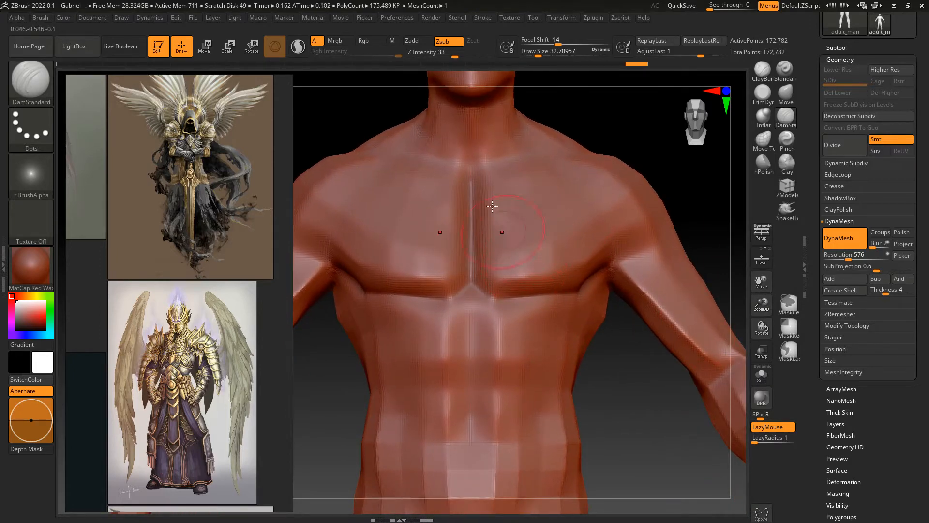
- Deepen the creases under the pectorals with the DamStandard brush, working from front and three-quarter views
{"action": "mouse_move", "coordinate": [688, 224]}
{"action": "left_mouse_down"}
{"action": "mouse_move", "coordinate": [655, 242]}
{"action": "mouse_move", "coordinate": [753, 254]}
{"action": "mouse_move", "coordinate": [745, 270]}
{"action": "mouse_move", "coordinate": [698, 238]}
{"action": "mouse_move", "coordinate": [668, 254]}
{"action": "left_mouse_up"}
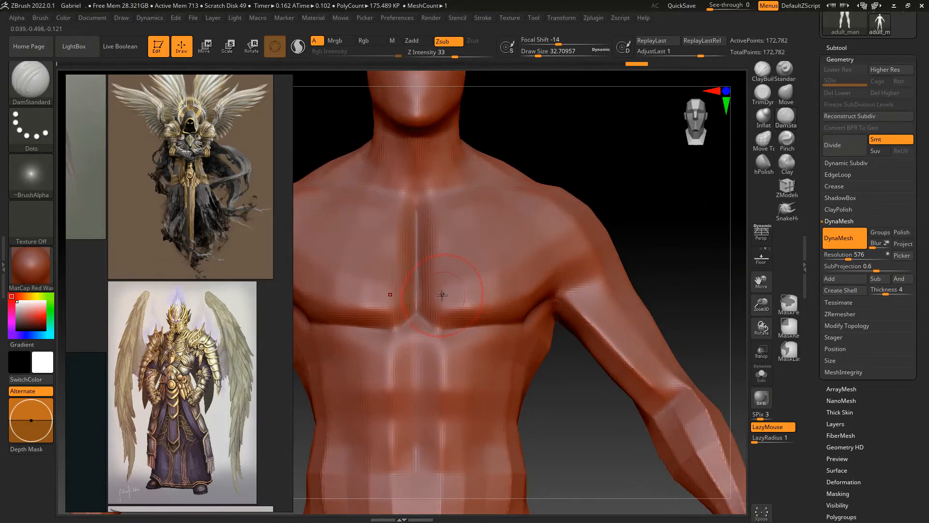
{"action": "left_click_drag", "start_coordinate": [669, 259], "coordinate": [667, 213], "text": "alt"}
{"action": "left_click_drag", "start_coordinate": [687, 242], "coordinate": [687, 201], "text": "alt"}
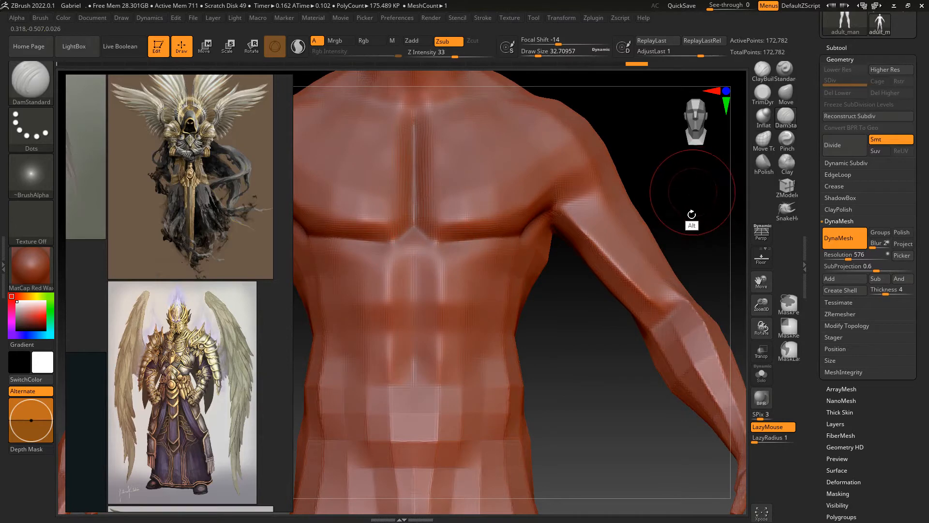
{"action": "left_click_drag", "start_coordinate": [689, 197], "coordinate": [689, 227], "text": "alt"}
{"action": "left_click_drag", "start_coordinate": [484, 245], "coordinate": [532, 265]}
{"action": "left_click_drag", "start_coordinate": [551, 299], "coordinate": [435, 255]}
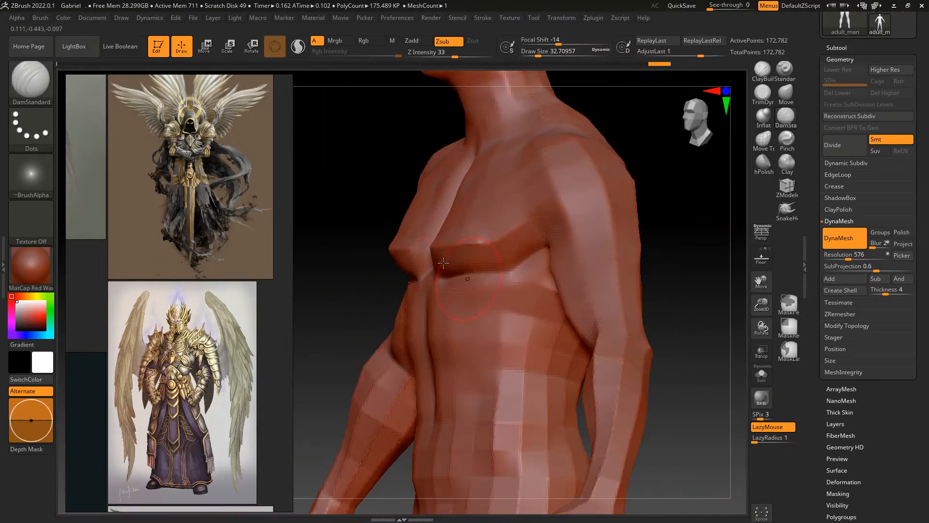
{"action": "left_click_drag", "start_coordinate": [346, 216], "coordinate": [390, 242]}
- Set the DamStandard Z Intensity to 17 and raise a ridge along the lower edges of the pectorals
{"action": "left_click_drag", "start_coordinate": [698, 232], "coordinate": [740, 320], "text": "alt"}
{"action": "left_click_drag", "start_coordinate": [693, 215], "coordinate": [709, 265], "text": "alt"}
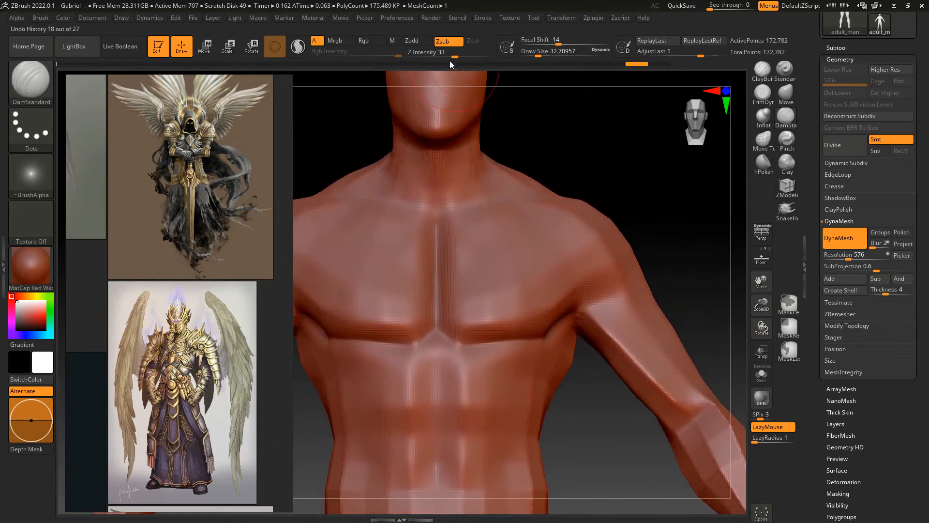
{"action": "left_click_drag", "start_coordinate": [452, 54], "coordinate": [454, 55]}
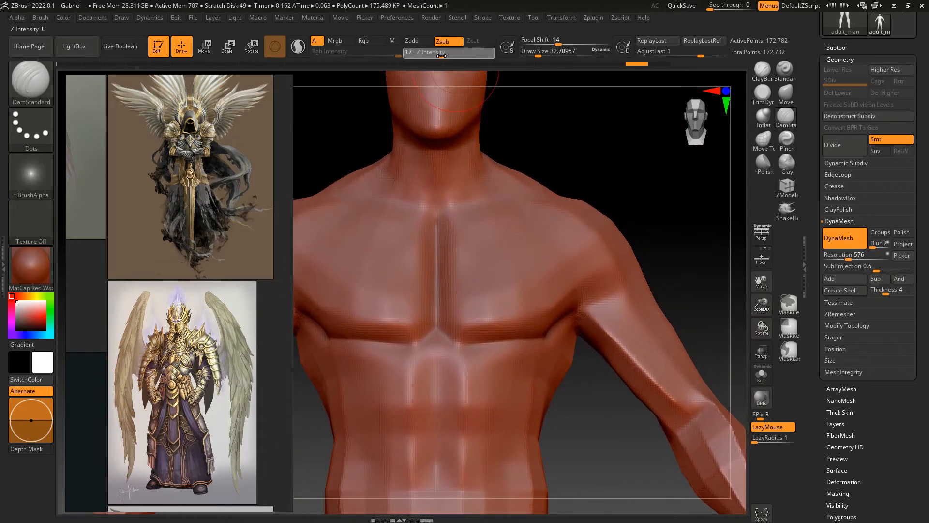
{"action": "left_click_drag", "start_coordinate": [676, 212], "coordinate": [687, 154], "text": "alt"}
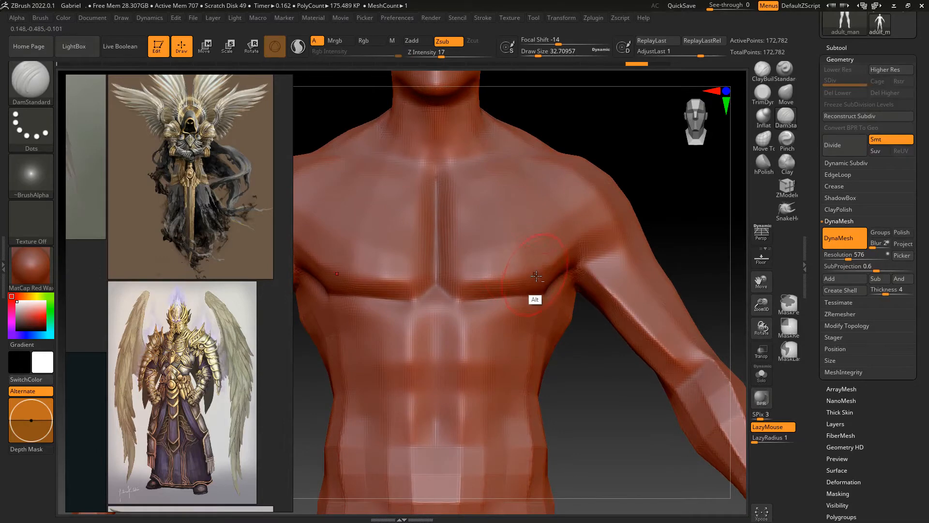
{"action": "left_click_drag", "start_coordinate": [464, 276], "coordinate": [537, 274], "text": "alt"}
{"action": "mouse_move", "coordinate": [692, 223]}
{"action": "left_mouse_down"}
{"action": "mouse_move", "coordinate": [666, 212]}
{"action": "mouse_move", "coordinate": [655, 228]}
{"action": "mouse_move", "coordinate": [581, 249]}
{"action": "left_mouse_up"}
{"action": "left_click_drag", "start_coordinate": [481, 276], "coordinate": [544, 251], "text": "alt"}
{"action": "left_click_drag", "start_coordinate": [676, 225], "coordinate": [664, 209]}
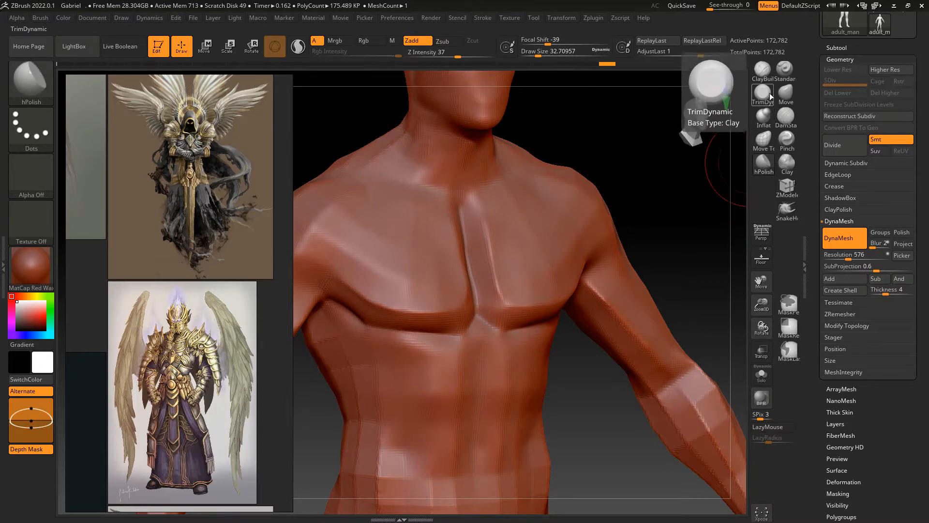
- Flatten the pectoral surfaces and their lower edges with the hPolish brush at a draw size of about 22
{"action": "left_click_drag", "start_coordinate": [660, 212], "coordinate": [535, 261]}
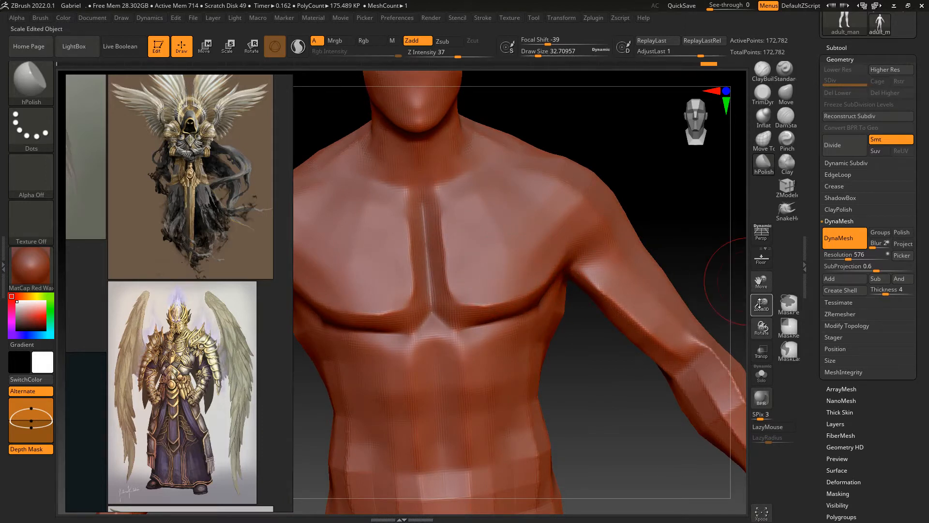
{"action": "left_click_drag", "start_coordinate": [760, 305], "coordinate": [662, 377]}
{"action": "left_click_drag", "start_coordinate": [643, 335], "coordinate": [633, 302]}
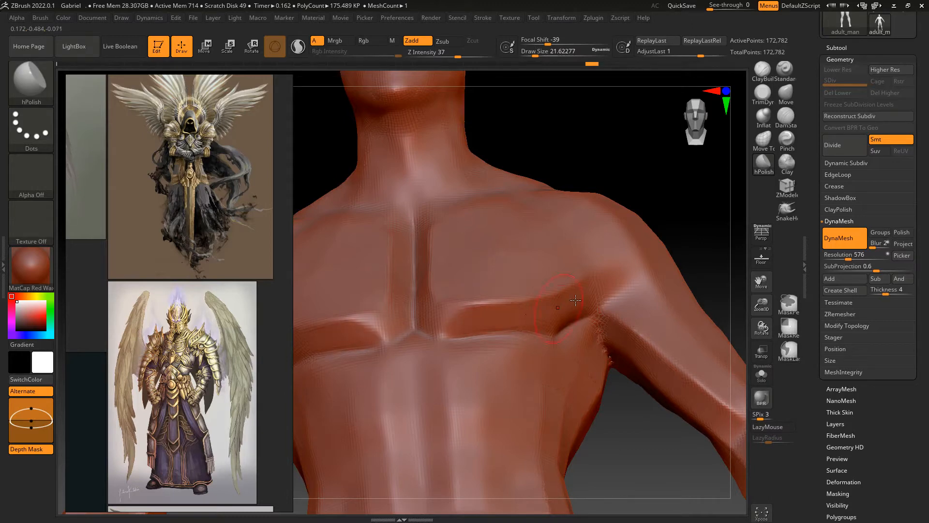
{"action": "mouse_move", "coordinate": [704, 226]}
{"action": "left_mouse_down"}
{"action": "mouse_move", "coordinate": [664, 201]}
{"action": "mouse_move", "coordinate": [663, 212]}
{"action": "mouse_move", "coordinate": [684, 220]}
{"action": "mouse_move", "coordinate": [701, 196]}
{"action": "mouse_move", "coordinate": [555, 237]}
{"action": "left_mouse_up"}
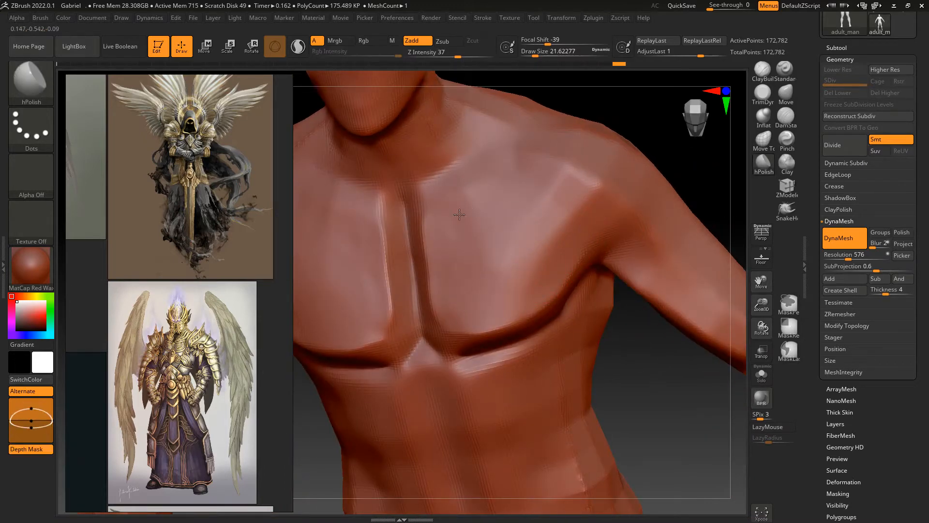
{"action": "left_click_drag", "start_coordinate": [765, 299], "coordinate": [701, 202]}
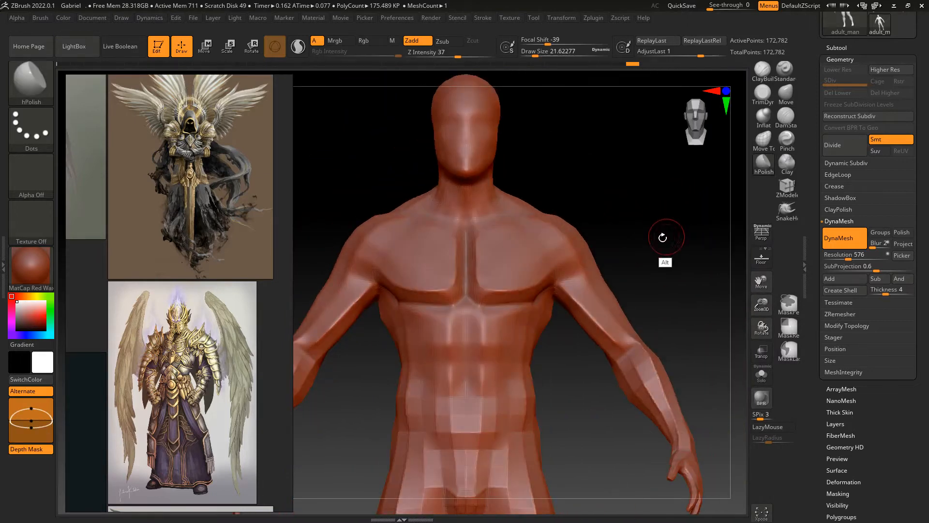
{"action": "left_click_drag", "start_coordinate": [665, 237], "coordinate": [680, 213], "text": "alt"}
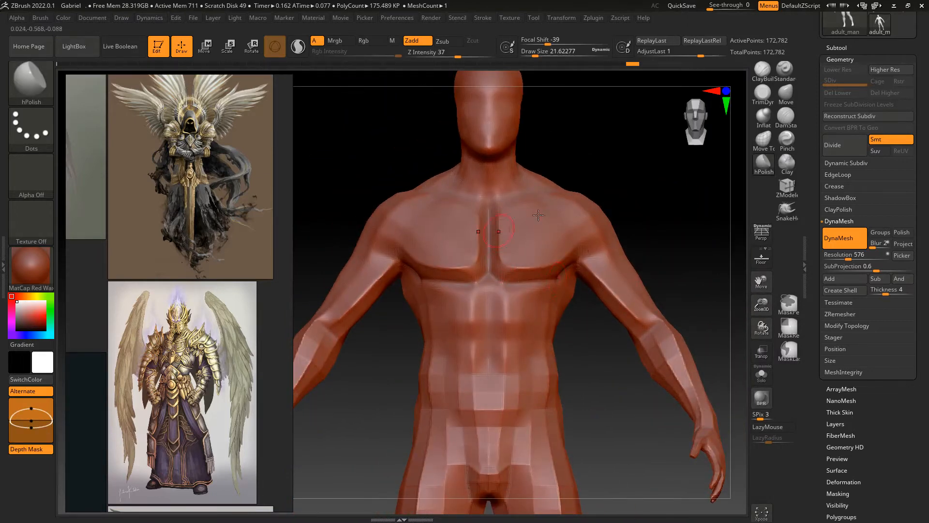
- Smooth the faceted planes of the upper back at a draw size of about 104
{"action": "left_click_drag", "start_coordinate": [760, 300], "coordinate": [664, 269]}
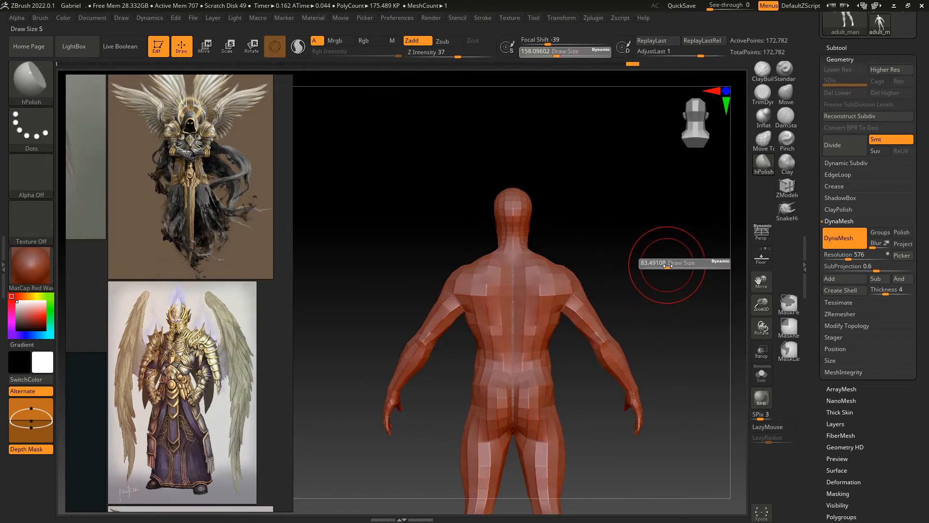
{"action": "left_click_drag", "start_coordinate": [760, 301], "coordinate": [618, 331]}
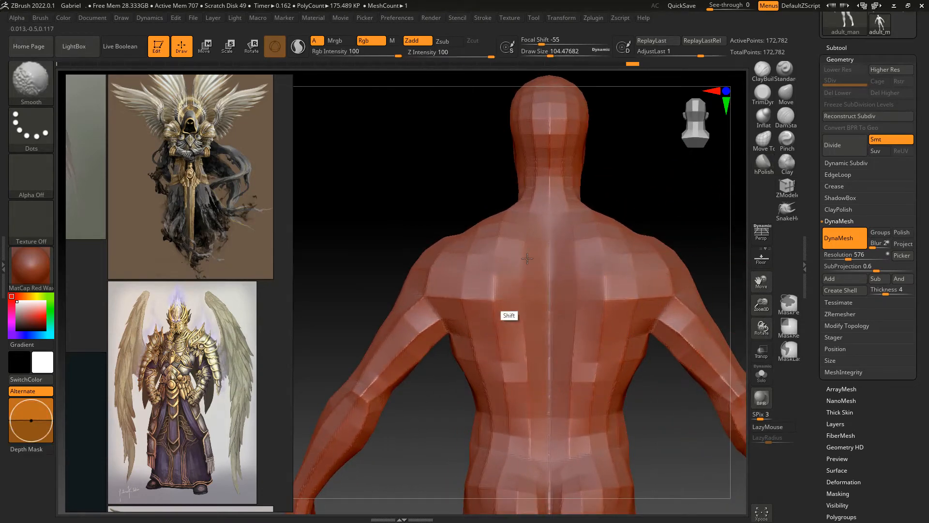
{"action": "left_click_drag", "start_coordinate": [438, 205], "coordinate": [629, 199]}
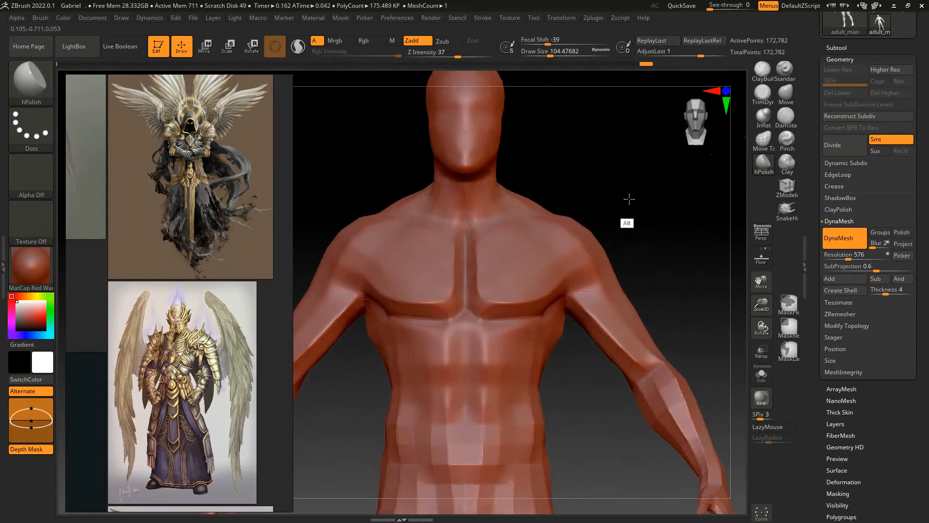
{"action": "left_click_drag", "start_coordinate": [766, 300], "coordinate": [716, 234]}
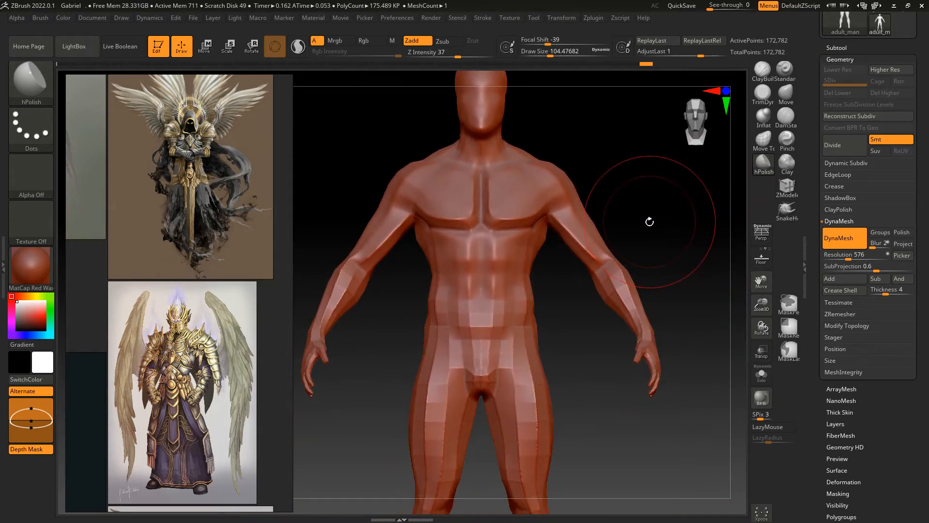
{"action": "mouse_move", "coordinate": [761, 304]}
{"action": "left_mouse_down"}
{"action": "mouse_move", "coordinate": [750, 284]}
{"action": "mouse_move", "coordinate": [740, 339]}
{"action": "left_mouse_up"}
{"action": "mouse_move", "coordinate": [687, 232]}
{"action": "left_mouse_down"}
{"action": "mouse_move", "coordinate": [596, 247]}
{"action": "mouse_move", "coordinate": [430, 244]}
{"action": "mouse_move", "coordinate": [687, 261]}
{"action": "left_mouse_up"}
- Carve the upper outline of the pectorals below the collarbones with the DamStandard brush at a draw size of about 46
{"action": "key", "text": "b"}
{"action": "key", "text": "d"}
{"action": "key", "text": "s"}
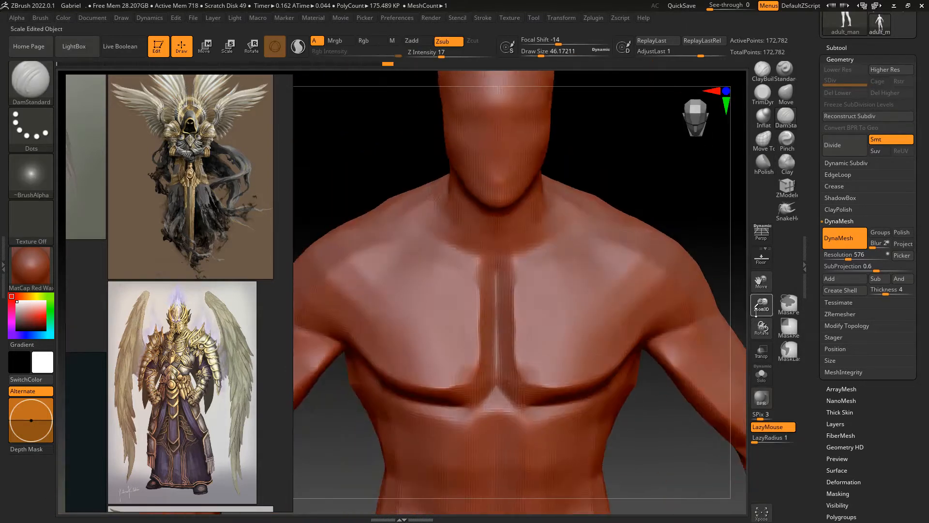
{"action": "left_click_drag", "start_coordinate": [758, 305], "coordinate": [726, 339]}
{"action": "left_click_drag", "start_coordinate": [466, 244], "coordinate": [525, 224]}
{"action": "left_click_drag", "start_coordinate": [643, 164], "coordinate": [590, 169]}
{"action": "mouse_move", "coordinate": [678, 193]}
{"action": "left_mouse_down"}
{"action": "mouse_move", "coordinate": [643, 180]}
{"action": "mouse_move", "coordinate": [610, 184]}
{"action": "left_mouse_up"}
{"action": "left_click_drag", "start_coordinate": [535, 218], "coordinate": [507, 243]}
- Isolate the torso to work on its side and back, and restore the visibility of the whole body
{"action": "mouse_move", "coordinate": [678, 213]}
{"action": "left_mouse_down"}
{"action": "mouse_move", "coordinate": [652, 207]}
{"action": "mouse_move", "coordinate": [627, 240]}
{"action": "mouse_move", "coordinate": [591, 158]}
{"action": "mouse_move", "coordinate": [388, 321]}
{"action": "mouse_move", "coordinate": [736, 195]}
{"action": "mouse_move", "coordinate": [498, 197]}
{"action": "mouse_move", "coordinate": [524, 234]}
{"action": "mouse_move", "coordinate": [597, 270]}
{"action": "mouse_move", "coordinate": [633, 259]}
{"action": "mouse_move", "coordinate": [558, 253]}
{"action": "mouse_move", "coordinate": [551, 231]}
{"action": "mouse_move", "coordinate": [575, 266]}
{"action": "mouse_move", "coordinate": [687, 295]}
{"action": "left_mouse_up"}
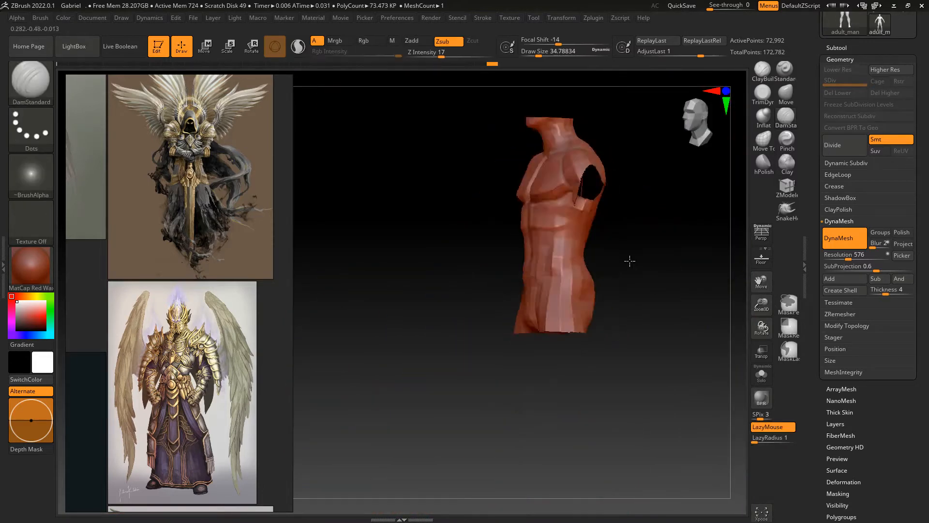
{"action": "left_click_drag", "start_coordinate": [524, 203], "coordinate": [528, 202]}
{"action": "mouse_move", "coordinate": [648, 242]}
{"action": "left_mouse_down"}
{"action": "mouse_move", "coordinate": [693, 263]}
{"action": "mouse_move", "coordinate": [412, 282]}
{"action": "left_mouse_up"}
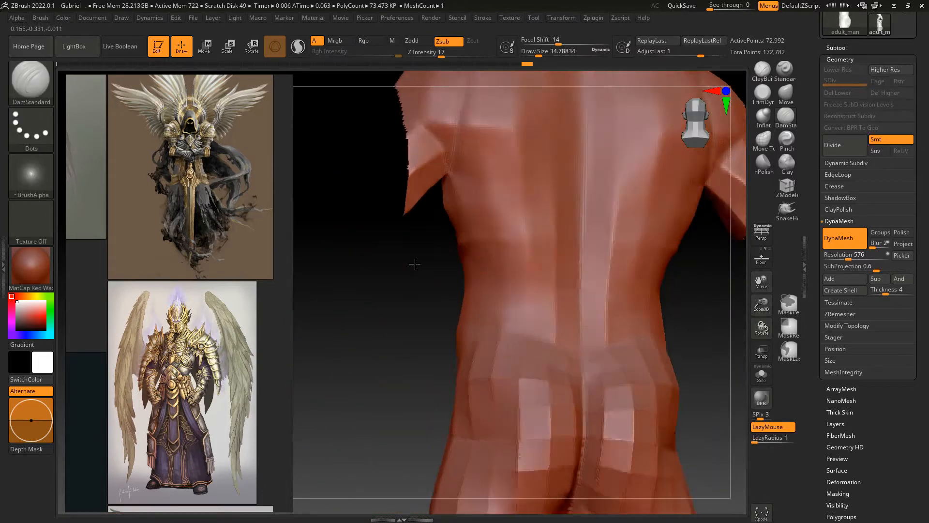
{"action": "left_click_drag", "start_coordinate": [622, 241], "coordinate": [678, 348]}
{"action": "left_click_drag", "start_coordinate": [706, 287], "coordinate": [697, 278], "text": "ctrl+shift"}
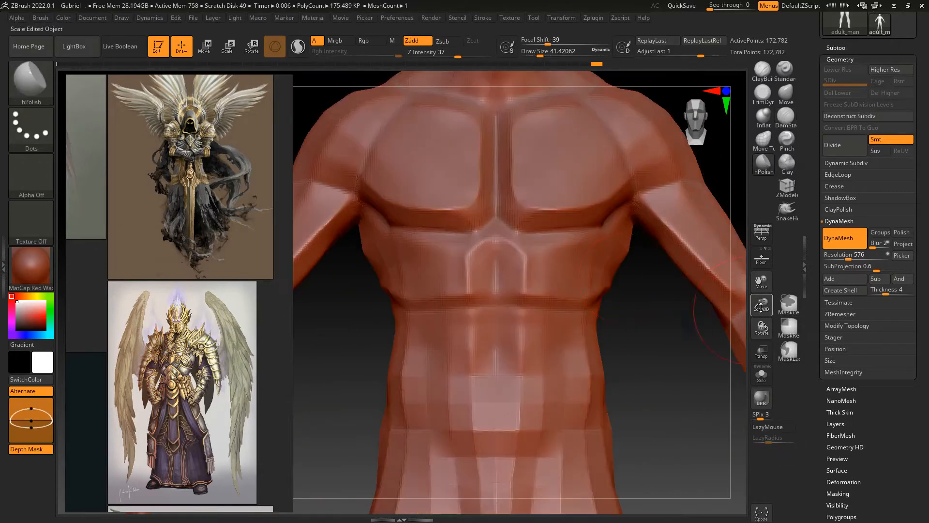
- Switch to the DamStandard brush and bring the armoured humanoid figure into view on the reference board
{"action": "mouse_move", "coordinate": [668, 271]}
{"action": "left_mouse_down"}
{"action": "mouse_move", "coordinate": [580, 290]}
{"action": "mouse_move", "coordinate": [651, 287]}
{"action": "mouse_move", "coordinate": [741, 307]}
{"action": "mouse_move", "coordinate": [666, 268]}
{"action": "mouse_move", "coordinate": [677, 329]}
{"action": "mouse_move", "coordinate": [663, 314]}
{"action": "left_mouse_up"}
{"action": "key", "text": "b"}
{"action": "key", "text": "m"}
{"action": "key", "text": "v"}
{"action": "key", "text": "b"}
{"action": "key", "text": "d"}
{"action": "key", "text": "s"}
{"action": "scroll", "coordinate": [208, 271], "scroll_direction": "down", "scroll_amount": 8}
{"action": "scroll", "coordinate": [240, 321], "scroll_direction": "up", "scroll_amount": 2}
{"action": "middle_click_drag", "start_coordinate": [239, 321], "coordinate": [104, 332]}
{"action": "scroll", "coordinate": [237, 271], "scroll_direction": "up", "scroll_amount": 3}
{"action": "scroll", "coordinate": [228, 226], "scroll_direction": "down", "scroll_amount": 3}
{"action": "scroll", "coordinate": [168, 331], "scroll_direction": "up", "scroll_amount": 10}
- Carve the creases between the thighs and the groin with DamStandard at Z Intensity 26 and a draw size of about 37
{"action": "mouse_move", "coordinate": [631, 227]}
{"action": "left_mouse_down", "text": "alt"}
{"action": "mouse_move", "coordinate": [678, 204]}
{"action": "mouse_move", "coordinate": [676, 289]}
{"action": "mouse_move", "coordinate": [557, 207]}
{"action": "mouse_move", "coordinate": [592, 363]}
{"action": "mouse_move", "coordinate": [624, 176]}
{"action": "mouse_move", "coordinate": [632, 249]}
{"action": "mouse_move", "coordinate": [746, 306]}
{"action": "mouse_move", "coordinate": [677, 252]}
{"action": "left_mouse_up", "text": "alt"}
{"action": "left_click_drag", "start_coordinate": [560, 233], "coordinate": [501, 303]}
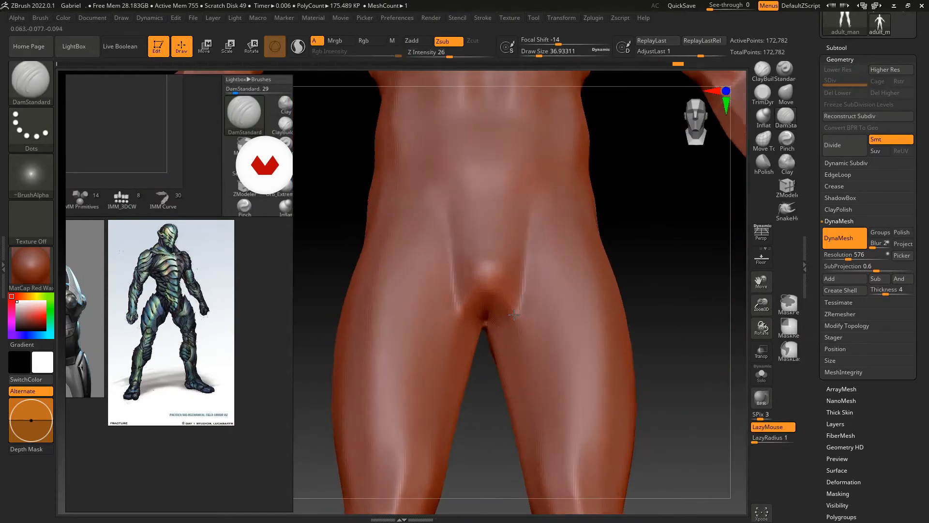
{"action": "left_click_drag", "start_coordinate": [503, 271], "coordinate": [484, 338]}
{"action": "left_click_drag", "start_coordinate": [731, 271], "coordinate": [701, 271]}
- Isolate the torso and hips and carve the outline of the glutes with DamStandard at a draw size of about 49
{"action": "left_click", "coordinate": [481, 237], "text": "ctrl+shift"}
{"action": "mouse_move", "coordinate": [525, 250]}
{"action": "right_mouse_down"}
{"action": "mouse_move", "coordinate": [527, 160]}
{"action": "mouse_move", "coordinate": [595, 288]}
{"action": "mouse_move", "coordinate": [524, 286]}
{"action": "mouse_move", "coordinate": [746, 260]}
{"action": "mouse_move", "coordinate": [744, 302]}
{"action": "mouse_move", "coordinate": [711, 310]}
{"action": "mouse_move", "coordinate": [731, 270]}
{"action": "mouse_move", "coordinate": [627, 231]}
{"action": "mouse_move", "coordinate": [518, 249]}
{"action": "right_mouse_up"}
{"action": "right_click_drag", "start_coordinate": [615, 269], "coordinate": [702, 285]}
{"action": "right_click_drag", "start_coordinate": [764, 287], "coordinate": [645, 228]}
{"action": "left_click", "coordinate": [644, 264], "text": "ctrl+shift"}
{"action": "mouse_move", "coordinate": [644, 264]}
{"action": "right_mouse_down"}
{"action": "mouse_move", "coordinate": [581, 271]}
{"action": "mouse_move", "coordinate": [562, 259]}
{"action": "mouse_move", "coordinate": [691, 287]}
{"action": "right_mouse_up"}
{"action": "key", "text": "s"}
{"action": "left_click_drag", "start_coordinate": [691, 286], "coordinate": [695, 287]}
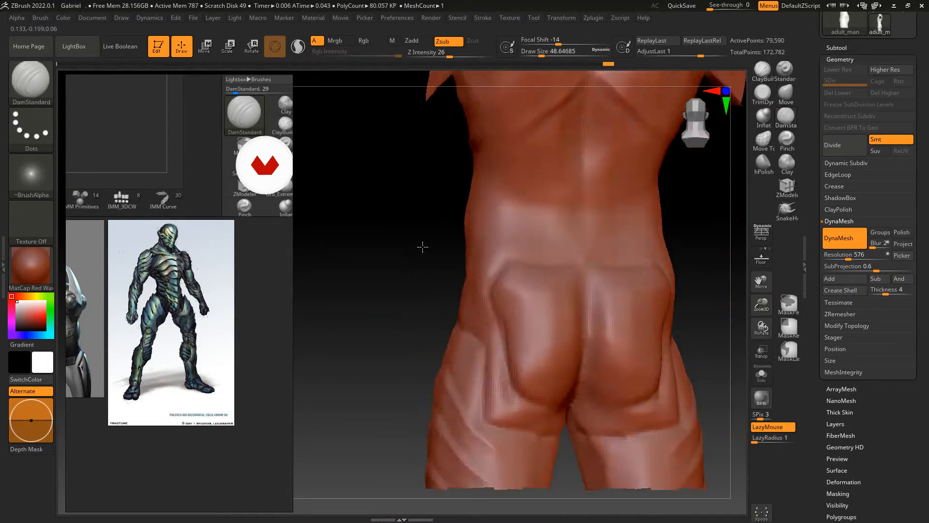
{"action": "right_click_drag", "start_coordinate": [423, 247], "coordinate": [756, 301]}
- Carve the vertical centre line and the horizontal divisions of the abdominal muscles with the DamStandard brush
{"action": "right_click_drag", "start_coordinate": [678, 290], "coordinate": [611, 277], "text": "shift"}
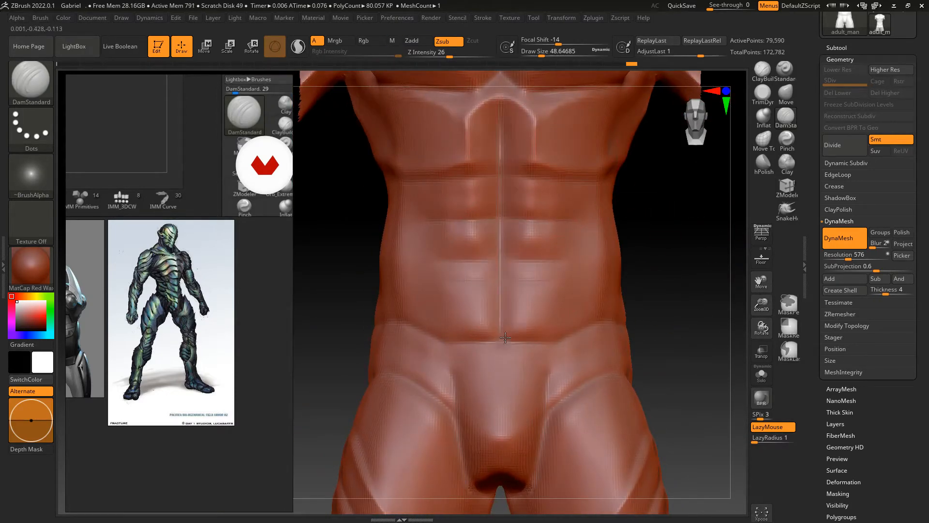
{"action": "right_click_drag", "start_coordinate": [502, 286], "coordinate": [720, 288], "text": "ctrl"}
{"action": "right_click_drag", "start_coordinate": [521, 279], "coordinate": [655, 218]}
{"action": "right_click_drag", "start_coordinate": [655, 218], "coordinate": [692, 339], "text": "ctrl"}
- Bring the multi-winged angel artwork into view on the reference board and unhide the whole figure
{"action": "scroll", "coordinate": [234, 285], "scroll_direction": "down", "scroll_amount": 8}
{"action": "middle_click_drag", "start_coordinate": [112, 222], "coordinate": [213, 290]}
{"action": "scroll", "coordinate": [169, 333], "scroll_direction": "up", "scroll_amount": 5}
{"action": "scroll", "coordinate": [231, 424], "scroll_direction": "up", "scroll_amount": 3}
{"action": "left_click", "coordinate": [662, 284], "text": "ctrl+shift"}
- Insert a ZSphere as a new subtool beside the adult_man figure
{"action": "left_click", "coordinate": [837, 48]}
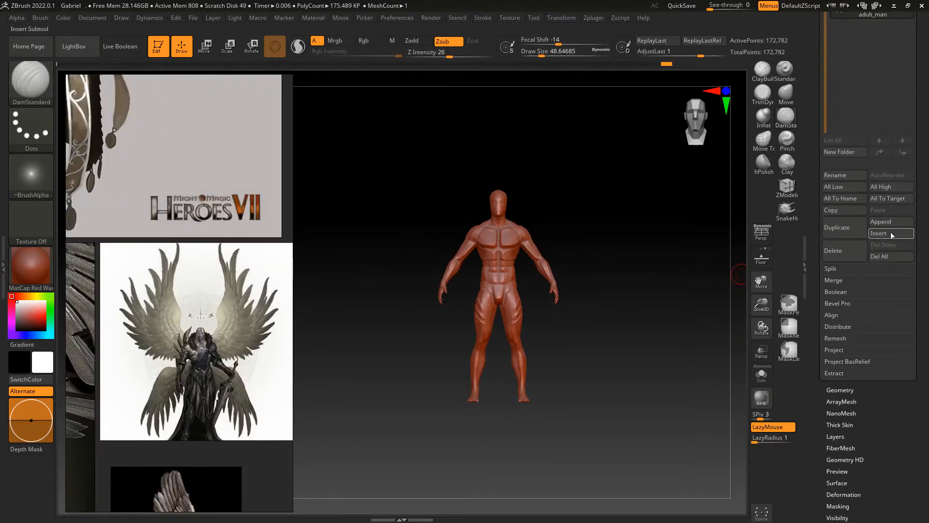
{"action": "left_click", "coordinate": [890, 234]}
{"action": "left_click_drag", "start_coordinate": [535, 320], "coordinate": [569, 250]}
{"action": "right_click_drag", "start_coordinate": [677, 320], "coordinate": [692, 276], "text": "ctrl"}
{"action": "right_click_drag", "start_coordinate": [692, 276], "coordinate": [700, 284], "text": "alt"}
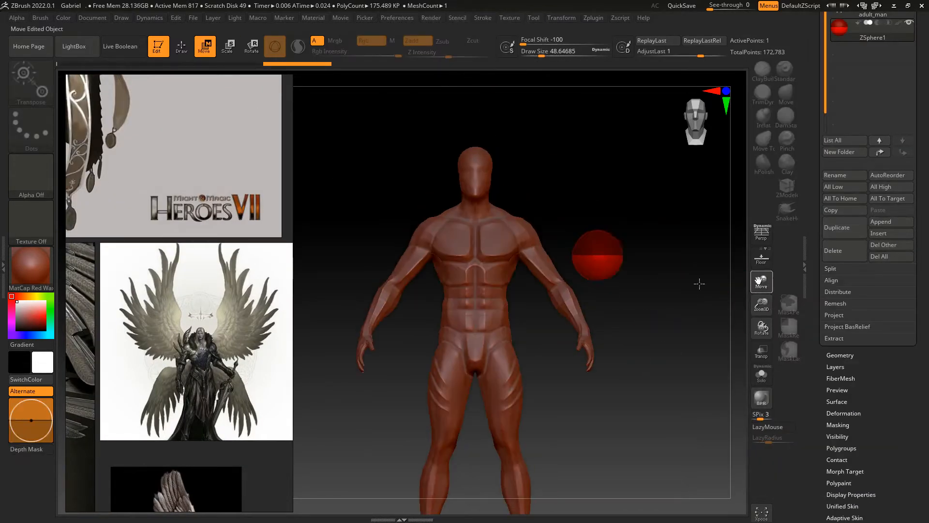
- Move the small ZSphere onto one side of the back, just below the shoulder blade
{"action": "left_click_drag", "start_coordinate": [587, 272], "coordinate": [571, 286]}
{"action": "right_click_drag", "start_coordinate": [571, 286], "coordinate": [687, 339]}
{"action": "key", "text": "w"}
{"action": "left_click_drag", "start_coordinate": [483, 237], "coordinate": [566, 236]}
{"action": "right_click_drag", "start_coordinate": [661, 204], "coordinate": [662, 240], "text": "ctrl"}
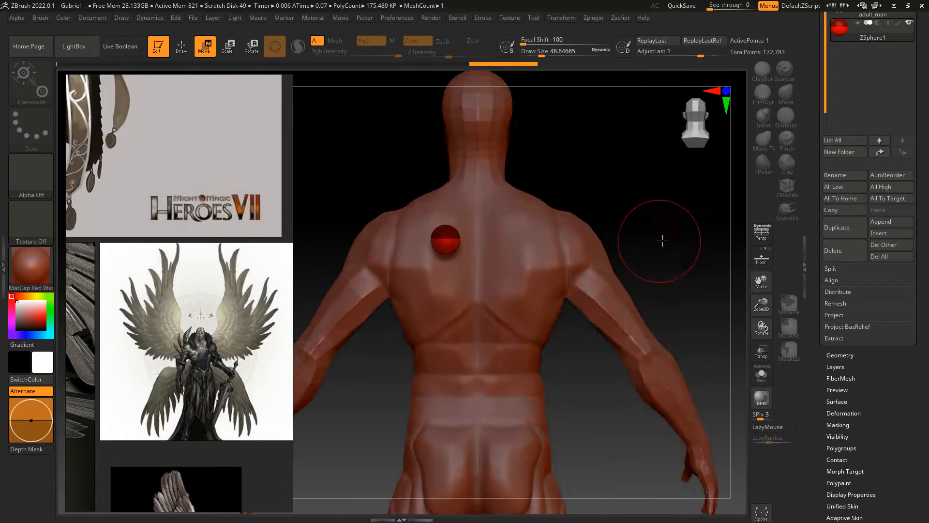
{"action": "right_click_drag", "start_coordinate": [482, 267], "coordinate": [572, 330], "text": "alt"}
{"action": "left_click_drag", "start_coordinate": [534, 303], "coordinate": [539, 290]}
- Add a child ZSphere and pull it outward and down from the back as the lower wing's first segment
{"action": "right_click_drag", "start_coordinate": [664, 239], "coordinate": [674, 266], "text": "ctrl"}
{"action": "key", "text": "q"}
{"action": "left_click", "coordinate": [524, 246]}
{"action": "key", "text": "w"}
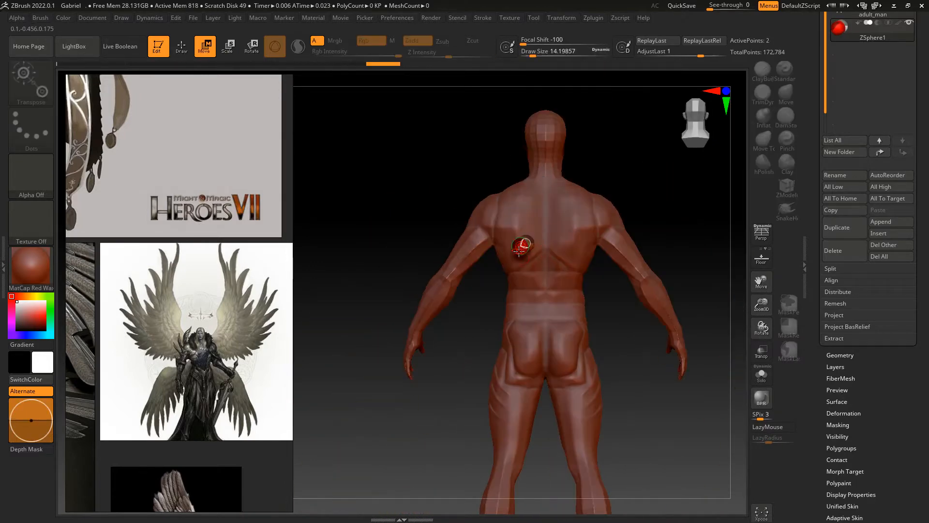
{"action": "right_click_drag", "start_coordinate": [525, 247], "coordinate": [619, 247]}
{"action": "left_click_drag", "start_coordinate": [519, 246], "coordinate": [534, 307]}
{"action": "right_click_drag", "start_coordinate": [535, 306], "coordinate": [435, 306]}
- Extend the lower wing with a second ZSphere segment running sideways past the arm
{"action": "key", "text": "q"}
{"action": "left_click", "coordinate": [574, 303]}
{"action": "key", "text": "w"}
{"action": "left_click_drag", "start_coordinate": [575, 303], "coordinate": [474, 318]}
{"action": "right_click_drag", "start_coordinate": [435, 367], "coordinate": [718, 302]}
{"action": "right_click_drag", "start_coordinate": [718, 301], "coordinate": [649, 340], "text": "ctrl"}
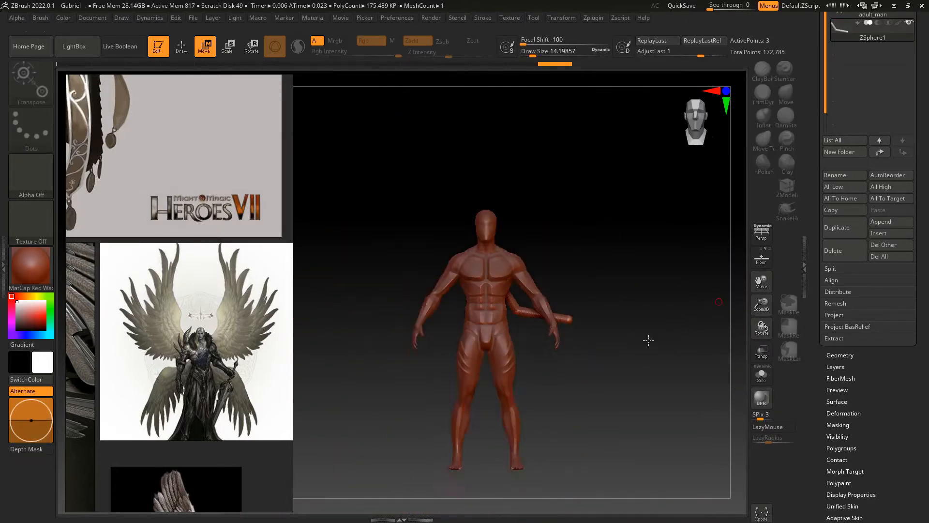
- Add a third, long ZSphere segment to the lower wing, angled down and outward beside the leg
{"action": "key", "text": "q"}
{"action": "mouse_move", "coordinate": [563, 303]}
{"action": "right_mouse_down", "text": "ctrl"}
{"action": "mouse_move", "coordinate": [544, 261]}
{"action": "mouse_move", "coordinate": [562, 303]}
{"action": "right_mouse_up", "text": "ctrl"}
{"action": "left_click", "coordinate": [535, 246]}
{"action": "key", "text": "w"}
{"action": "left_click_drag", "start_coordinate": [533, 243], "coordinate": [589, 321]}
{"action": "right_click_drag", "start_coordinate": [737, 295], "coordinate": [726, 232], "text": "ctrl"}
{"action": "right_click_drag", "start_coordinate": [584, 319], "coordinate": [629, 382], "text": "alt"}
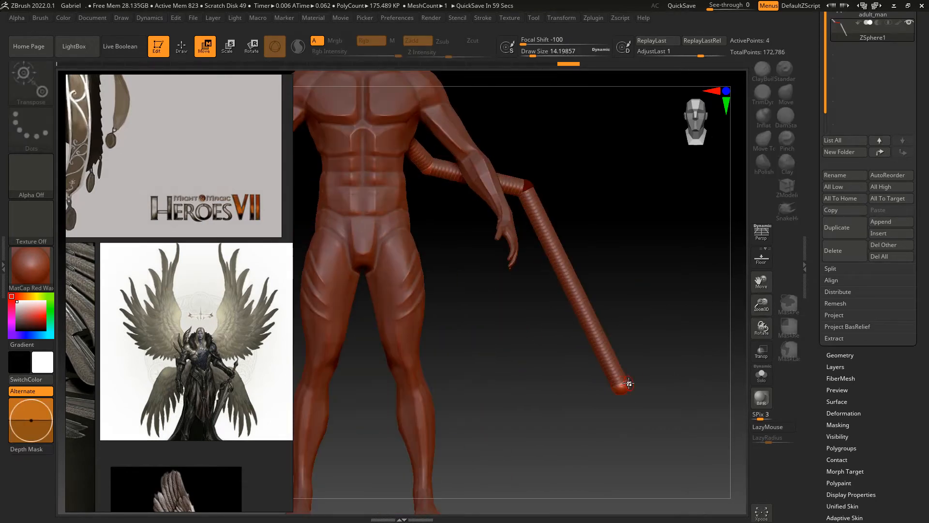
- Reposition the elbow joint and the tip of the lower wing's ZSphere chain
{"action": "right_click_drag", "start_coordinate": [562, 241], "coordinate": [580, 290], "text": "ctrl"}
{"action": "right_click_drag", "start_coordinate": [644, 271], "coordinate": [595, 242]}
{"action": "key", "text": "w"}
{"action": "left_click_drag", "start_coordinate": [558, 357], "coordinate": [589, 354]}
{"action": "left_click_drag", "start_coordinate": [552, 247], "coordinate": [577, 236]}
{"action": "right_click_drag", "start_coordinate": [619, 271], "coordinate": [697, 271], "text": "shift"}
{"action": "right_click_drag", "start_coordinate": [677, 271], "coordinate": [650, 317], "text": "ctrl"}
{"action": "right_click_drag", "start_coordinate": [676, 271], "coordinate": [692, 232]}
- Add a second ZSphere subtool and place it on the back above the base of the lower wing
{"action": "left_click", "coordinate": [607, 330], "text": "alt"}
{"action": "key", "text": "w"}
{"action": "mouse_move", "coordinate": [464, 253]}
{"action": "right_mouse_down"}
{"action": "mouse_move", "coordinate": [591, 253]}
{"action": "mouse_move", "coordinate": [484, 254]}
{"action": "right_mouse_up"}
{"action": "left_click_drag", "start_coordinate": [459, 183], "coordinate": [559, 216]}
{"action": "right_click_drag", "start_coordinate": [394, 211], "coordinate": [604, 291]}
{"action": "mouse_move", "coordinate": [695, 388]}
{"action": "right_mouse_down", "text": "ctrl"}
{"action": "mouse_move", "coordinate": [695, 329]}
{"action": "mouse_move", "coordinate": [556, 330]}
{"action": "right_mouse_up", "text": "ctrl"}
- Build the first two segments of the large upper wing by pulling new ZSpheres outward and up from the back
{"action": "key", "text": "q"}
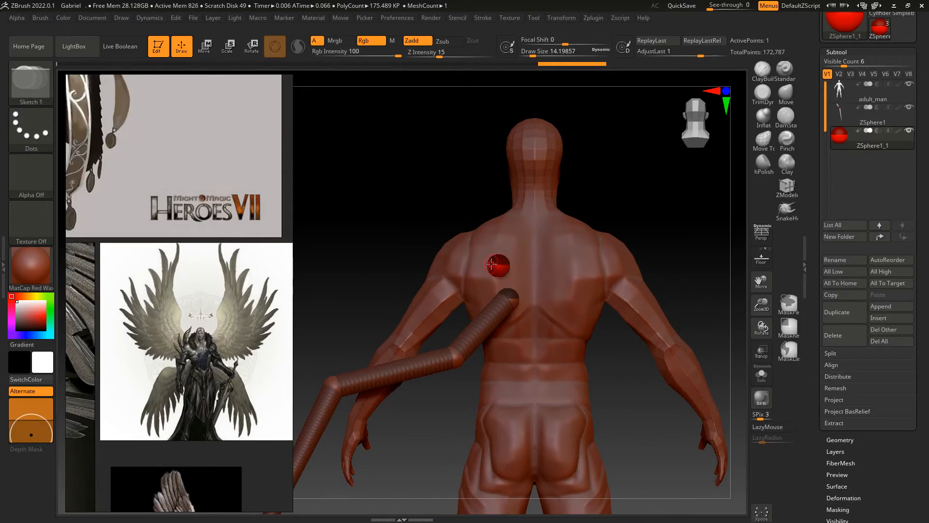
{"action": "key", "text": "w"}
{"action": "left_click_drag", "start_coordinate": [492, 265], "coordinate": [390, 230]}
{"action": "right_click_drag", "start_coordinate": [392, 241], "coordinate": [392, 271], "text": "ctrl"}
{"action": "key", "text": "q"}
{"action": "left_click", "coordinate": [521, 262]}
{"action": "key", "text": "w"}
{"action": "left_click_drag", "start_coordinate": [520, 262], "coordinate": [432, 192]}
{"action": "right_click_drag", "start_coordinate": [431, 192], "coordinate": [492, 226], "text": "ctrl"}
- Extend the large upper wing with a third ZSphere segment reaching farther up and outward
{"action": "key", "text": "q"}
{"action": "left_click", "coordinate": [491, 226]}
{"action": "key", "text": "w"}
{"action": "left_click_drag", "start_coordinate": [491, 226], "coordinate": [411, 172]}
{"action": "right_click_drag", "start_coordinate": [411, 261], "coordinate": [502, 233]}
{"action": "right_click_drag", "start_coordinate": [747, 307], "coordinate": [747, 349], "text": "ctrl"}
{"action": "right_click_drag", "start_coordinate": [629, 300], "coordinate": [522, 300], "text": "shift"}
- Scale down the end ZSphere so the outer segment of the large upper wing tapers
{"action": "key", "text": "e"}
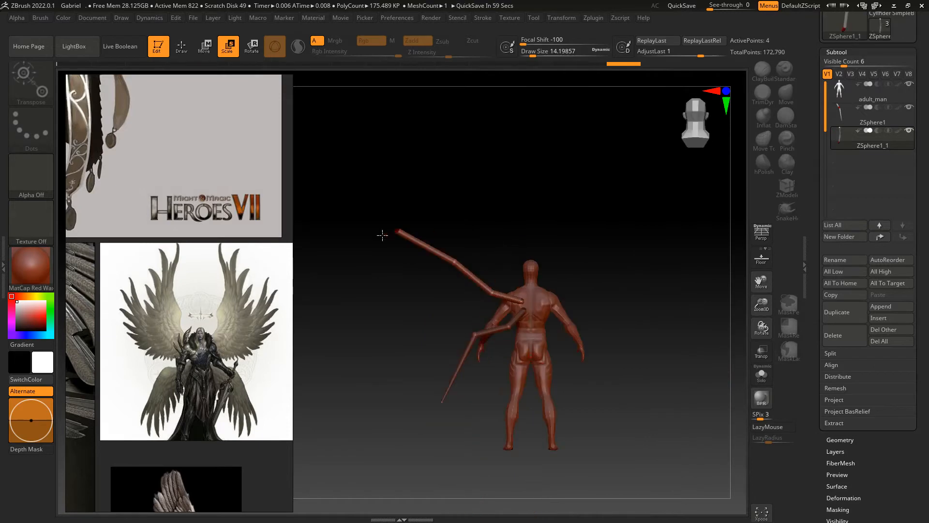
{"action": "left_click_drag", "start_coordinate": [758, 320], "coordinate": [762, 315]}
{"action": "right_click_drag", "start_coordinate": [678, 315], "coordinate": [508, 338]}
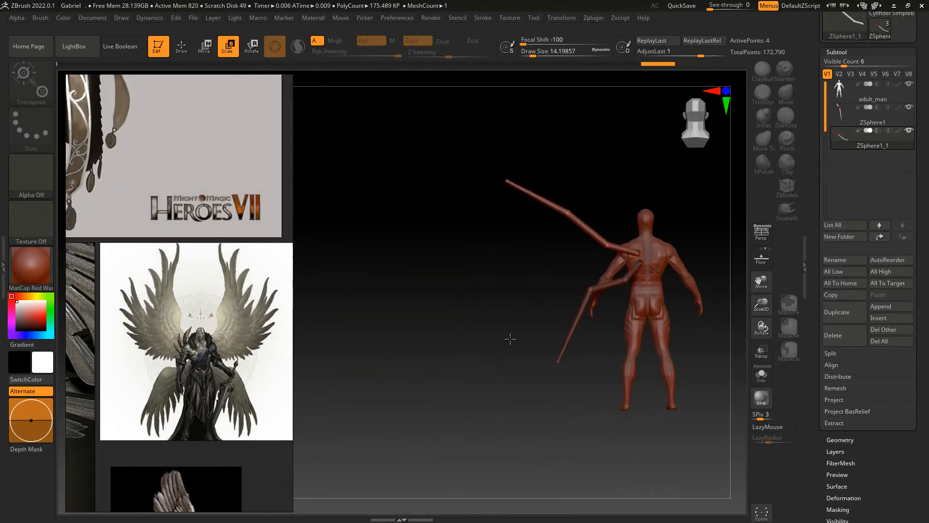
{"action": "right_click_drag", "start_coordinate": [716, 194], "coordinate": [743, 233], "text": "ctrl"}
{"action": "right_click_drag", "start_coordinate": [463, 228], "coordinate": [426, 233], "text": "ctrl"}
- Append a third ZSphere subtool and place it, scaled down, on the upper back above the other wing bases
{"action": "left_click", "coordinate": [890, 307]}
{"action": "left_click", "coordinate": [557, 376]}
{"action": "right_click_drag", "start_coordinate": [677, 271], "coordinate": [629, 242], "text": "ctrl"}
{"action": "key", "text": "e"}
{"action": "left_click_drag", "start_coordinate": [508, 232], "coordinate": [486, 203]}
{"action": "key", "text": "w"}
{"action": "right_click_drag", "start_coordinate": [485, 204], "coordinate": [476, 252]}
{"action": "left_click_drag", "start_coordinate": [477, 284], "coordinate": [543, 281]}
{"action": "right_click_drag", "start_coordinate": [544, 281], "coordinate": [647, 272]}
- Add a child ZSphere to the third chain and pull it up and outward behind the shoulder
{"action": "key", "text": "q"}
{"action": "left_click", "coordinate": [575, 289]}
{"action": "key", "text": "w"}
{"action": "left_click_drag", "start_coordinate": [575, 289], "coordinate": [535, 252]}
{"action": "right_click_drag", "start_coordinate": [542, 244], "coordinate": [542, 262], "text": "alt"}
- Extend the third wing chain with a second ZSphere segment pulled straight up beside the head
{"action": "key", "text": "e"}
{"action": "key", "text": "q"}
{"action": "left_click", "coordinate": [535, 270]}
{"action": "key", "text": "w"}
{"action": "left_click_drag", "start_coordinate": [535, 269], "coordinate": [535, 205]}
{"action": "right_click_drag", "start_coordinate": [677, 252], "coordinate": [698, 288], "text": "ctrl"}
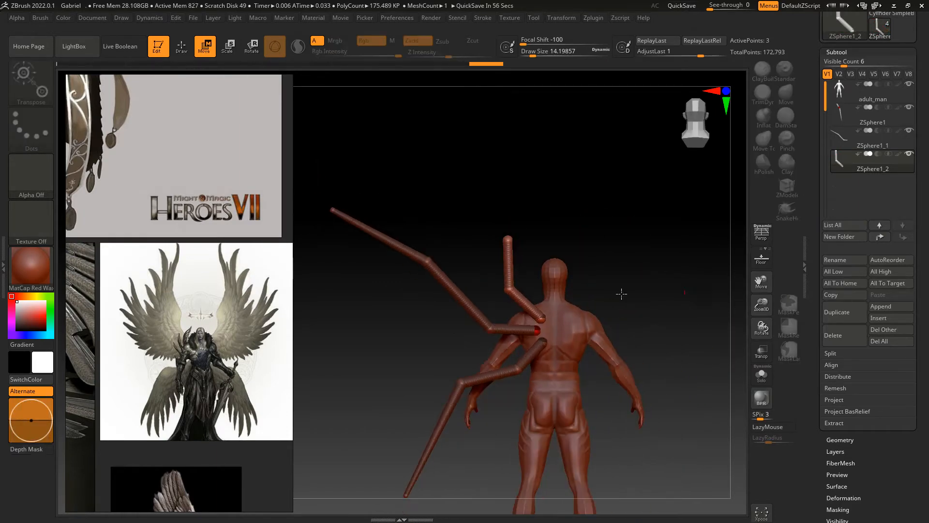
- Move the third wing chain's upper joint further up and outward, and add another ZSphere to the chain
{"action": "right_click_drag", "start_coordinate": [509, 280], "coordinate": [527, 256], "text": "ctrl"}
{"action": "left_click", "coordinate": [528, 250]}
{"action": "left_click_drag", "start_coordinate": [527, 249], "coordinate": [478, 158]}
{"action": "key", "text": "q"}
{"action": "left_click", "coordinate": [494, 227]}
{"action": "key", "text": "w"}
- Reposition the third chain's joints and tip so it arches outward above the shoulder as the large upper wing
{"action": "right_click_drag", "start_coordinate": [604, 204], "coordinate": [707, 228]}
{"action": "mouse_move", "coordinate": [706, 228]}
{"action": "right_mouse_down", "text": "ctrl"}
{"action": "mouse_move", "coordinate": [716, 280]}
{"action": "mouse_move", "coordinate": [697, 228]}
{"action": "right_mouse_up", "text": "ctrl"}
{"action": "right_click_drag", "start_coordinate": [697, 227], "coordinate": [646, 295]}
{"action": "right_click_drag", "start_coordinate": [646, 295], "coordinate": [720, 218], "text": "ctrl"}
{"action": "left_click_drag", "start_coordinate": [500, 245], "coordinate": [482, 267]}
{"action": "left_click_drag", "start_coordinate": [498, 184], "coordinate": [462, 191]}
{"action": "right_click_drag", "start_coordinate": [642, 222], "coordinate": [690, 286], "text": "alt"}
{"action": "left_click_drag", "start_coordinate": [498, 92], "coordinate": [361, 129]}
{"action": "left_click_drag", "start_coordinate": [514, 181], "coordinate": [449, 196]}
{"action": "right_click_drag", "start_coordinate": [603, 320], "coordinate": [603, 264], "text": "alt"}
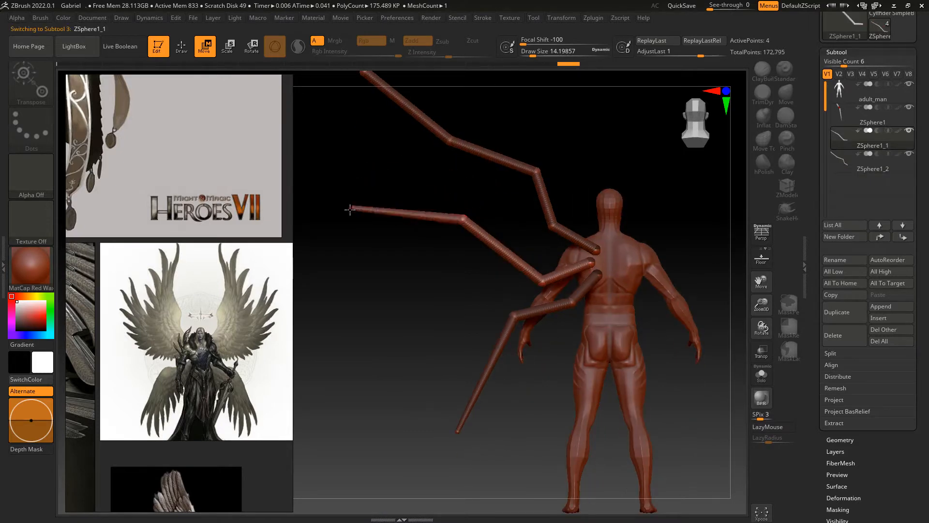
- Adjust the lower wing's joint, then reshape the middle wing chain by repositioning its outer ZSpheres
{"action": "left_click_drag", "start_coordinate": [518, 321], "coordinate": [519, 329]}
{"action": "left_click", "coordinate": [375, 194], "text": "alt"}
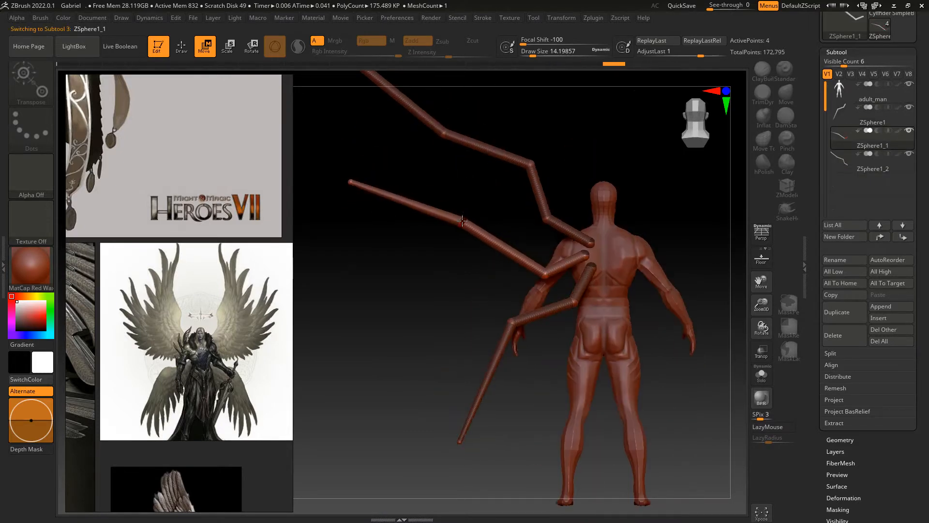
{"action": "left_click_drag", "start_coordinate": [357, 189], "coordinate": [344, 194]}
{"action": "right_click_drag", "start_coordinate": [438, 282], "coordinate": [443, 288]}
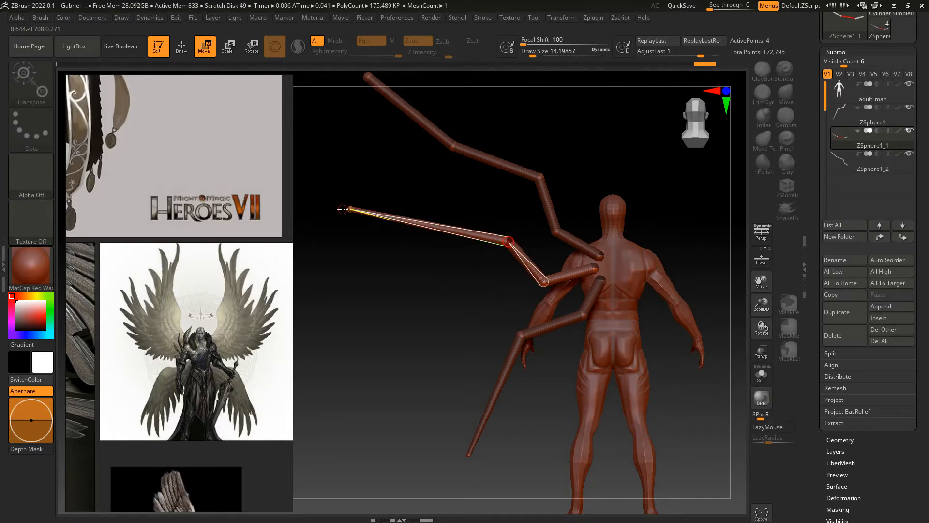
{"action": "right_click_drag", "start_coordinate": [511, 249], "coordinate": [707, 271]}
- Select the upper wing chain from the front and switch to Scale to adjust its ZSpheres
{"action": "right_click_drag", "start_coordinate": [707, 271], "coordinate": [829, 255], "text": "ctrl"}
{"action": "left_click", "coordinate": [601, 150], "text": "alt"}
{"action": "key", "text": "e"}
{"action": "right_click_drag", "start_coordinate": [646, 223], "coordinate": [634, 436], "text": "ctrl"}
- Make the adult_man body active and isolate it for sculpting with ClayBuildup at a draw size of about 29
{"action": "left_click", "coordinate": [472, 251], "text": "alt"}
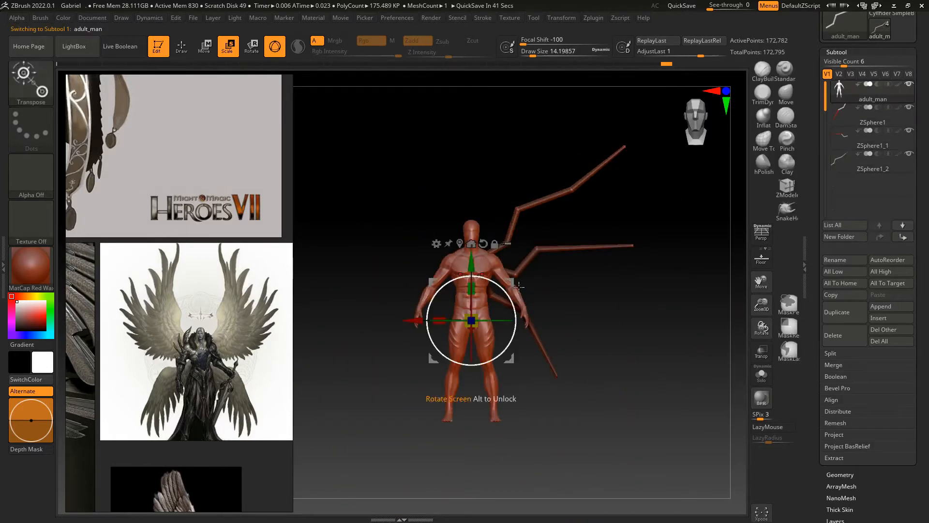
{"action": "key", "text": "q"}
{"action": "right_click_drag", "start_coordinate": [644, 164], "coordinate": [649, 227], "text": "ctrl"}
{"action": "left_click", "coordinate": [762, 71]}
{"action": "key", "text": "s"}
{"action": "left_click_drag", "start_coordinate": [672, 247], "coordinate": [678, 247]}
{"action": "mouse_move", "coordinate": [677, 247]}
{"action": "right_mouse_down", "text": "ctrl"}
{"action": "mouse_move", "coordinate": [657, 311]}
{"action": "mouse_move", "coordinate": [747, 334]}
{"action": "mouse_move", "coordinate": [745, 286]}
{"action": "right_mouse_up", "text": "ctrl"}
{"action": "scroll", "coordinate": [233, 315], "scroll_direction": "down", "scroll_amount": 5}
{"action": "scroll", "coordinate": [97, 271], "scroll_direction": "up", "scroll_amount": 5}
{"action": "left_click", "coordinate": [760, 374]}
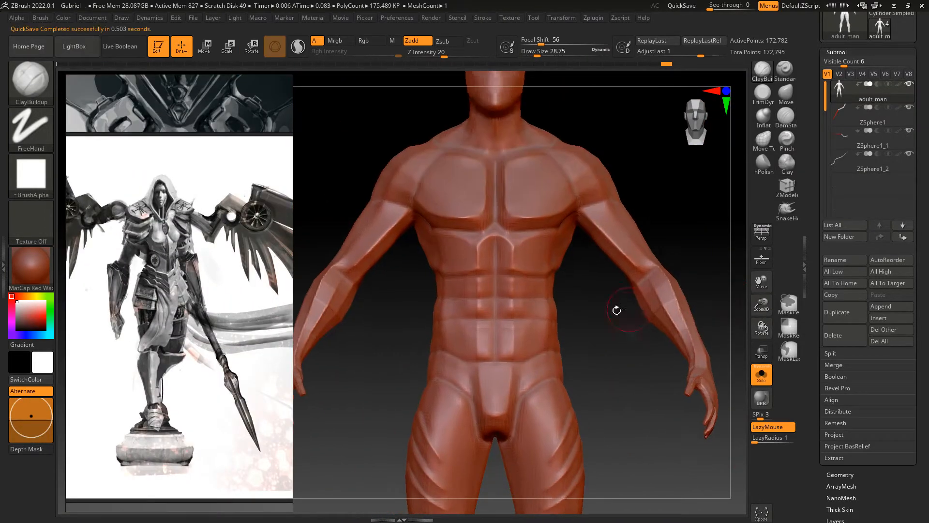
- Undo the last four changes on the body
{"action": "key", "text": "ctrl+z"}
{"action": "key", "text": "ctrl+z"}
{"action": "key", "text": "ctrl+z"}
{"action": "key", "text": "ctrl+z"}
{"action": "right_click_drag", "start_coordinate": [672, 274], "coordinate": [587, 286], "text": "ctrl"}
- Reshape the unmasked waist and abdomen with the transform gizmo while the rest of the body stays masked
{"action": "key", "text": "w"}
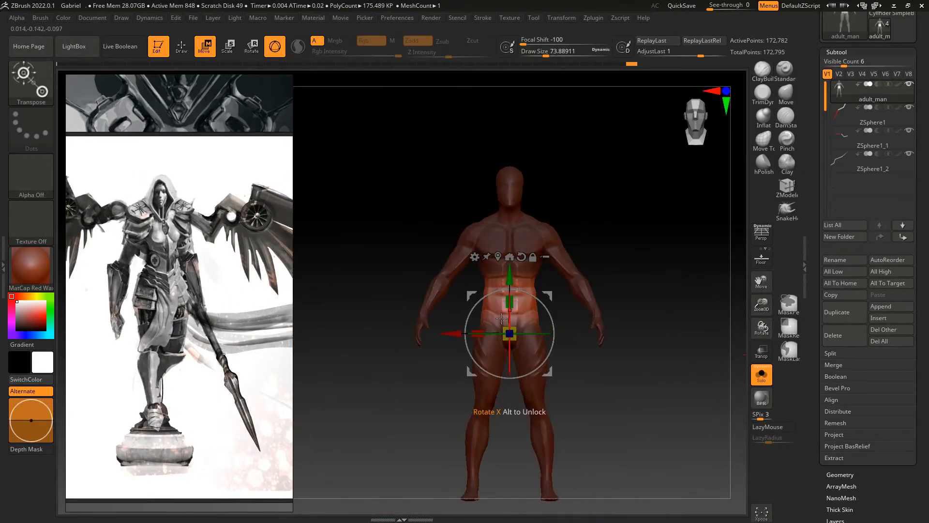
{"action": "right_click_drag", "start_coordinate": [509, 332], "coordinate": [508, 387], "text": "ctrl"}
{"action": "left_click_drag", "start_coordinate": [509, 333], "coordinate": [488, 328]}
{"action": "right_click_drag", "start_coordinate": [478, 242], "coordinate": [426, 244], "text": "shift"}
{"action": "left_click_drag", "start_coordinate": [478, 259], "coordinate": [492, 257]}
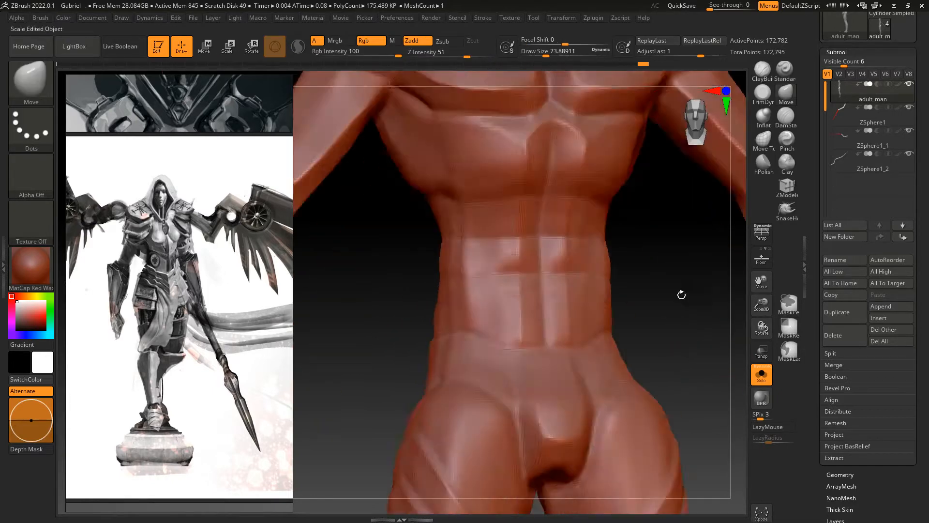
- Refine the waist and hip shapes with the Move brush and define the muscle lines with DamStandard
{"action": "right_click_drag", "start_coordinate": [678, 293], "coordinate": [574, 221]}
{"action": "mouse_move", "coordinate": [648, 249]}
{"action": "right_mouse_down"}
{"action": "mouse_move", "coordinate": [743, 277]}
{"action": "mouse_move", "coordinate": [610, 266]}
{"action": "mouse_move", "coordinate": [583, 233]}
{"action": "mouse_move", "coordinate": [675, 273]}
{"action": "mouse_move", "coordinate": [479, 282]}
{"action": "mouse_move", "coordinate": [642, 270]}
{"action": "mouse_move", "coordinate": [474, 242]}
{"action": "mouse_move", "coordinate": [452, 307]}
{"action": "mouse_move", "coordinate": [486, 317]}
{"action": "mouse_move", "coordinate": [492, 274]}
{"action": "mouse_move", "coordinate": [685, 274]}
{"action": "mouse_move", "coordinate": [611, 276]}
{"action": "mouse_move", "coordinate": [649, 285]}
{"action": "mouse_move", "coordinate": [657, 268]}
{"action": "mouse_move", "coordinate": [726, 218]}
{"action": "mouse_move", "coordinate": [726, 272]}
{"action": "mouse_move", "coordinate": [641, 261]}
{"action": "mouse_move", "coordinate": [653, 280]}
{"action": "mouse_move", "coordinate": [643, 271]}
{"action": "mouse_move", "coordinate": [703, 298]}
{"action": "mouse_move", "coordinate": [608, 261]}
{"action": "right_mouse_up"}
{"action": "key", "text": "b"}
{"action": "key", "text": "m"}
{"action": "key", "text": "v"}
{"action": "key", "text": "b"}
{"action": "key", "text": "d"}
{"action": "key", "text": "s"}
- Build up the torso muscles with ClayBuildup at a draw size of about 23
{"action": "key", "text": "b"}
{"action": "key", "text": "c"}
{"action": "key", "text": "b"}
{"action": "key", "text": "s"}
{"action": "left_click_drag", "start_coordinate": [587, 233], "coordinate": [579, 233]}
{"action": "mouse_move", "coordinate": [595, 251]}
{"action": "right_mouse_down"}
{"action": "mouse_move", "coordinate": [571, 259]}
{"action": "mouse_move", "coordinate": [682, 256]}
{"action": "right_mouse_up"}
{"action": "right_click_drag", "start_coordinate": [682, 257], "coordinate": [694, 268], "text": "ctrl"}
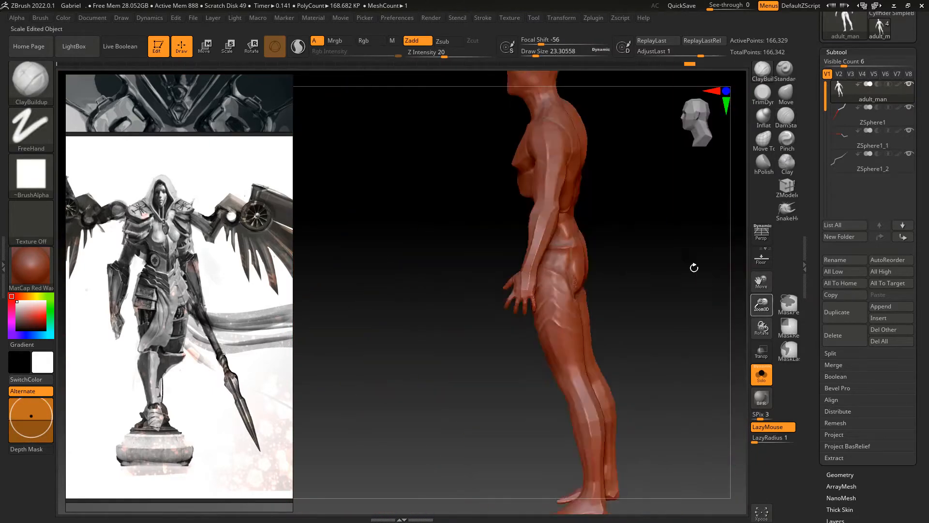
- Switch to the Inflat brush and adjust its draw size to work on the body's volumes
{"action": "left_click", "coordinate": [764, 116]}
{"action": "mouse_move", "coordinate": [689, 237]}
{"action": "left_mouse_down"}
{"action": "mouse_move", "coordinate": [702, 285]}
{"action": "mouse_move", "coordinate": [640, 315]}
{"action": "mouse_move", "coordinate": [774, 302]}
{"action": "mouse_move", "coordinate": [725, 319]}
{"action": "left_mouse_up"}
{"action": "key", "text": "bracketleft"}
{"action": "key", "text": "bracketleft"}
{"action": "key", "text": "bracketleft"}
{"action": "key", "text": "bracketleft"}
{"action": "key", "text": "bracketleft"}
{"action": "key", "text": "bracketleft"}
{"action": "key", "text": "bracketleft"}
{"action": "key", "text": "bracketleft"}
{"action": "key", "text": "bracketleft"}
- Scale up the unmasked hands to about 1.2 with the transform gizmo and clear the mask
{"action": "mouse_move", "coordinate": [557, 243]}
{"action": "left_mouse_down", "text": "alt"}
{"action": "mouse_move", "coordinate": [532, 271]}
{"action": "mouse_move", "coordinate": [551, 301]}
{"action": "mouse_move", "coordinate": [688, 271]}
{"action": "mouse_move", "coordinate": [697, 300]}
{"action": "mouse_move", "coordinate": [679, 251]}
{"action": "mouse_move", "coordinate": [617, 271]}
{"action": "mouse_move", "coordinate": [677, 272]}
{"action": "left_mouse_up", "text": "alt"}
{"action": "left_click_drag", "start_coordinate": [762, 305], "coordinate": [771, 327]}
{"action": "left_click_drag", "start_coordinate": [699, 304], "coordinate": [665, 297]}
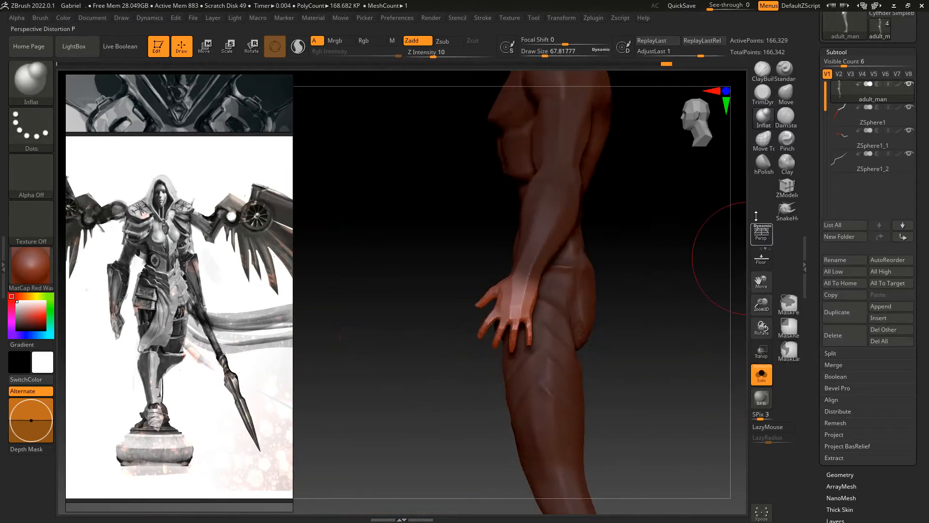
{"action": "left_click_drag", "start_coordinate": [629, 271], "coordinate": [658, 262], "text": "shift"}
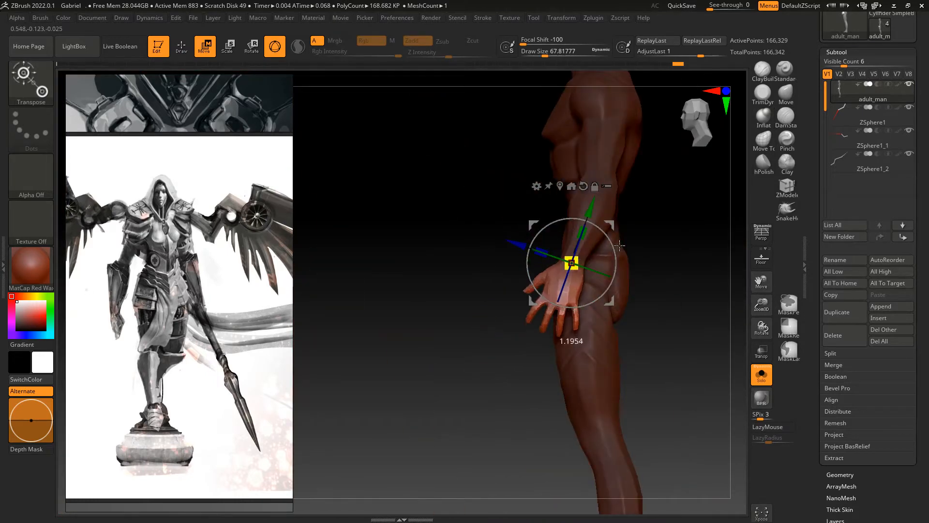
{"action": "left_click_drag", "start_coordinate": [629, 302], "coordinate": [685, 305]}
{"action": "right_click_drag", "start_coordinate": [685, 306], "coordinate": [670, 283], "text": "ctrl"}
{"action": "key", "text": "q"}
{"action": "left_click_drag", "start_coordinate": [703, 288], "coordinate": [716, 302], "text": "ctrl"}
{"action": "right_click_drag", "start_coordinate": [703, 288], "coordinate": [707, 339], "text": "ctrl"}
- Lasso-mask the forearms and hands, invert the mask to adjust them with Move, and clear the mask
{"action": "mouse_move", "coordinate": [697, 264]}
{"action": "right_mouse_down"}
{"action": "mouse_move", "coordinate": [518, 271]}
{"action": "mouse_move", "coordinate": [557, 249]}
{"action": "mouse_move", "coordinate": [574, 275]}
{"action": "mouse_move", "coordinate": [623, 307]}
{"action": "mouse_move", "coordinate": [630, 261]}
{"action": "mouse_move", "coordinate": [677, 264]}
{"action": "right_mouse_up"}
{"action": "mouse_move", "coordinate": [678, 264]}
{"action": "right_mouse_down", "text": "ctrl"}
{"action": "mouse_move", "coordinate": [738, 276]}
{"action": "mouse_move", "coordinate": [611, 220]}
{"action": "right_mouse_up", "text": "ctrl"}
{"action": "key", "text": "b"}
{"action": "key", "text": "m"}
{"action": "key", "text": "v"}
{"action": "left_click_drag", "start_coordinate": [612, 220], "coordinate": [693, 253], "text": "ctrl"}
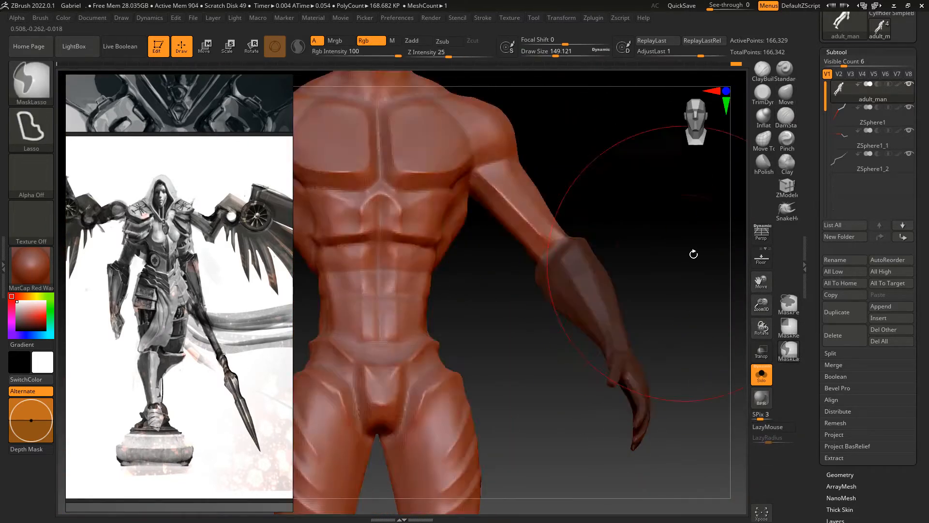
{"action": "left_click", "coordinate": [692, 253], "text": "ctrl"}
{"action": "right_click_drag", "start_coordinate": [621, 195], "coordinate": [717, 291], "text": "ctrl"}
{"action": "left_click_drag", "start_coordinate": [697, 271], "coordinate": [718, 290], "text": "ctrl"}
{"action": "key", "text": "q"}
- Isolate the arms and flatten the forearm surfaces into clean planes with the hPolish brush
{"action": "mouse_move", "coordinate": [718, 290]}
{"action": "right_mouse_down"}
{"action": "mouse_move", "coordinate": [684, 265]}
{"action": "mouse_move", "coordinate": [577, 269]}
{"action": "mouse_move", "coordinate": [653, 275]}
{"action": "mouse_move", "coordinate": [604, 273]}
{"action": "right_mouse_up"}
{"action": "key", "text": "b"}
{"action": "key", "text": "h"}
{"action": "key", "text": "p"}
{"action": "left_click_drag", "start_coordinate": [456, 154], "coordinate": [578, 339], "text": "ctrl+shift"}
{"action": "right_click_drag", "start_coordinate": [579, 339], "coordinate": [529, 298]}
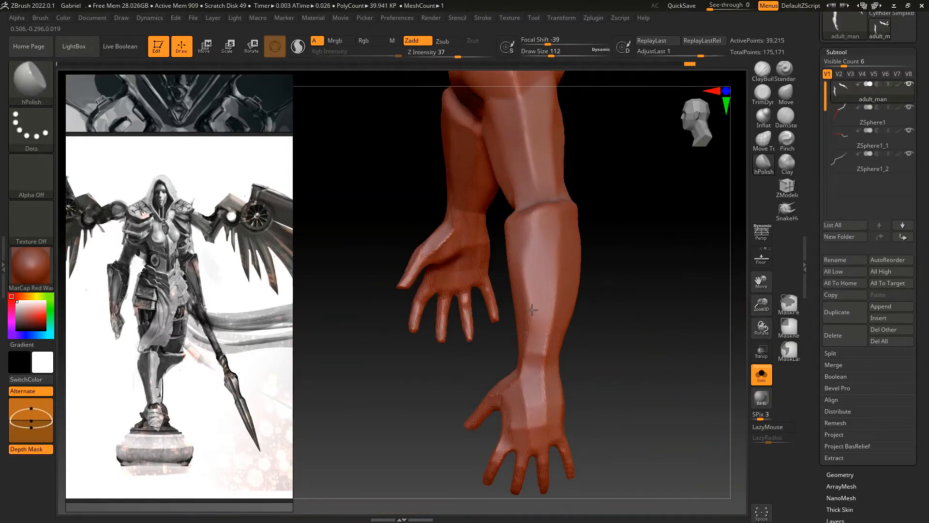
{"action": "right_click_drag", "start_coordinate": [632, 282], "coordinate": [687, 291]}
{"action": "mouse_move", "coordinate": [687, 291]}
{"action": "right_mouse_down", "text": "ctrl"}
{"action": "mouse_move", "coordinate": [741, 311]}
{"action": "mouse_move", "coordinate": [612, 265]}
{"action": "mouse_move", "coordinate": [595, 291]}
{"action": "right_mouse_up", "text": "ctrl"}
{"action": "left_click_drag", "start_coordinate": [596, 290], "coordinate": [588, 311], "text": "ctrl"}
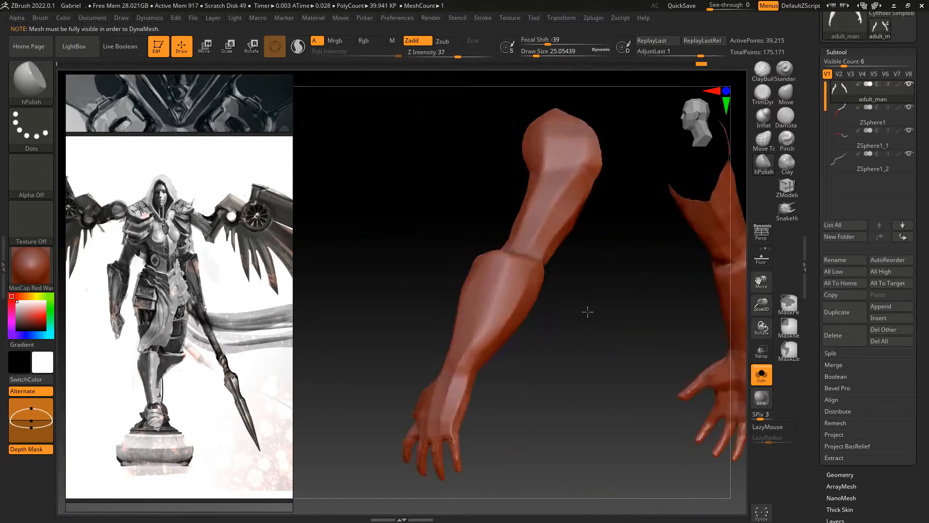
- Reshape the forearm, elbow and wrist silhouettes with the Move brush, reducing its draw size to about 33
{"action": "right_click_drag", "start_coordinate": [587, 312], "coordinate": [683, 230]}
{"action": "key", "text": "b"}
{"action": "key", "text": "m"}
{"action": "key", "text": "v"}
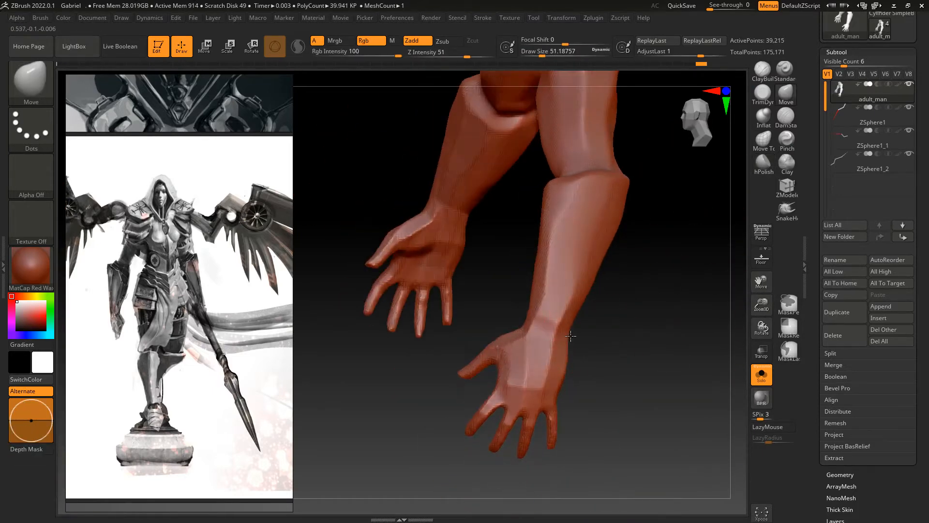
{"action": "right_click_drag", "start_coordinate": [571, 335], "coordinate": [522, 307]}
{"action": "mouse_move", "coordinate": [657, 295]}
{"action": "right_mouse_down"}
{"action": "mouse_move", "coordinate": [702, 286]}
{"action": "mouse_move", "coordinate": [653, 277]}
{"action": "right_mouse_up"}
{"action": "key", "text": "s"}
{"action": "left_click_drag", "start_coordinate": [654, 277], "coordinate": [643, 276]}
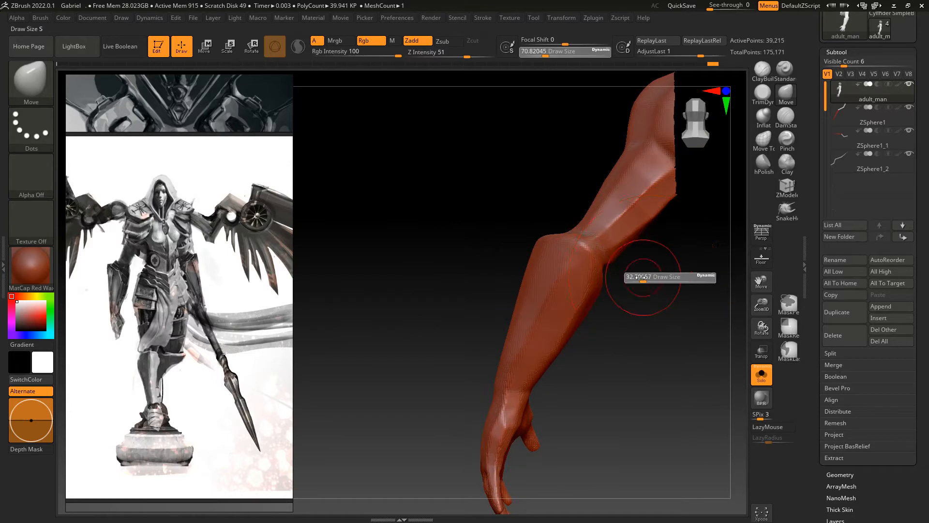
{"action": "right_click_drag", "start_coordinate": [667, 286], "coordinate": [729, 301]}
{"action": "mouse_move", "coordinate": [608, 263]}
{"action": "right_mouse_down"}
{"action": "mouse_move", "coordinate": [729, 217]}
{"action": "mouse_move", "coordinate": [560, 242]}
{"action": "mouse_move", "coordinate": [666, 282]}
{"action": "mouse_move", "coordinate": [697, 271]}
{"action": "right_mouse_up"}
- Carve creases into the arm around the elbow and forearm with the DamStandard brush
{"action": "key", "text": "b"}
{"action": "key", "text": "d"}
{"action": "key", "text": "s"}
{"action": "mouse_move", "coordinate": [490, 239]}
{"action": "right_mouse_down"}
{"action": "mouse_move", "coordinate": [539, 238]}
{"action": "mouse_move", "coordinate": [622, 280]}
{"action": "mouse_move", "coordinate": [613, 245]}
{"action": "mouse_move", "coordinate": [567, 253]}
{"action": "mouse_move", "coordinate": [629, 261]}
{"action": "mouse_move", "coordinate": [687, 251]}
{"action": "right_mouse_up"}
- Build up the elbow and forearm muscles with ClayBuildup at a smaller draw size
{"action": "left_click", "coordinate": [763, 71]}
{"action": "mouse_move", "coordinate": [435, 271]}
{"action": "right_mouse_down", "text": "ctrl"}
{"action": "mouse_move", "coordinate": [425, 353]}
{"action": "mouse_move", "coordinate": [526, 275]}
{"action": "right_mouse_up", "text": "ctrl"}
{"action": "key", "text": "s"}
{"action": "left_click_drag", "start_coordinate": [525, 275], "coordinate": [522, 274]}
{"action": "mouse_move", "coordinate": [522, 274]}
{"action": "right_mouse_down"}
{"action": "mouse_move", "coordinate": [531, 271]}
{"action": "mouse_move", "coordinate": [477, 271]}
{"action": "mouse_move", "coordinate": [535, 274]}
{"action": "mouse_move", "coordinate": [581, 218]}
{"action": "right_mouse_up"}
{"action": "mouse_move", "coordinate": [581, 218]}
{"action": "right_mouse_down"}
{"action": "mouse_move", "coordinate": [630, 189]}
{"action": "mouse_move", "coordinate": [668, 309]}
{"action": "mouse_move", "coordinate": [697, 251]}
{"action": "right_mouse_up"}
- Mask both arms on the full figure and switch to the Inflat brush
{"action": "left_click", "coordinate": [763, 118]}
{"action": "mouse_move", "coordinate": [635, 249]}
{"action": "right_mouse_down"}
{"action": "mouse_move", "coordinate": [724, 266]}
{"action": "mouse_move", "coordinate": [695, 259]}
{"action": "right_mouse_up"}
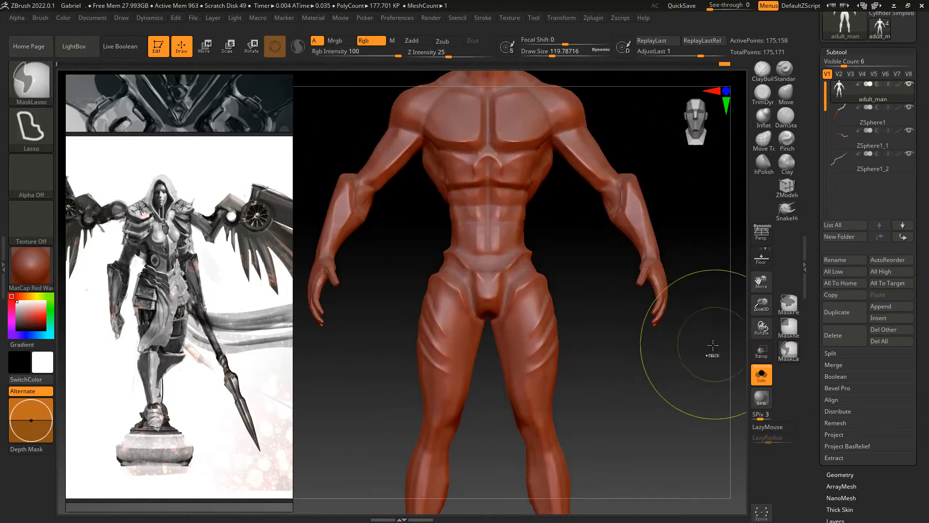
{"action": "right_click_drag", "start_coordinate": [716, 345], "coordinate": [723, 269], "text": "alt"}
{"action": "right_click_drag", "start_coordinate": [629, 253], "coordinate": [644, 290], "text": "ctrl"}
{"action": "left_click", "coordinate": [763, 117]}
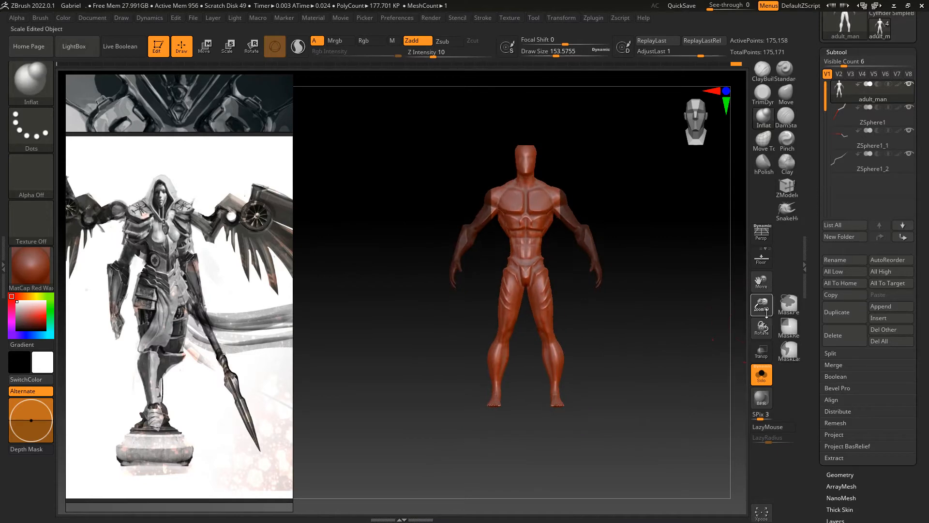
{"action": "left_click_drag", "start_coordinate": [763, 326], "coordinate": [764, 291]}
- Try DamStandard strokes on the figure and undo the latest sculpting changes
{"action": "left_click", "coordinate": [785, 117]}
{"action": "mouse_move", "coordinate": [677, 233]}
{"action": "right_mouse_down"}
{"action": "mouse_move", "coordinate": [591, 233]}
{"action": "mouse_move", "coordinate": [520, 290]}
{"action": "mouse_move", "coordinate": [605, 285]}
{"action": "mouse_move", "coordinate": [559, 278]}
{"action": "mouse_move", "coordinate": [486, 303]}
{"action": "mouse_move", "coordinate": [518, 305]}
{"action": "right_mouse_up"}
{"action": "key", "text": "ctrl+z"}
{"action": "key", "text": "ctrl+z"}
{"action": "key", "text": "ctrl+z"}
{"action": "key", "text": "ctrl+z"}
{"action": "key", "text": "ctrl+z"}
{"action": "key", "text": "ctrl+shift+z"}
- Reshape the knees and lower legs with the Move brush while the arms stay masked
{"action": "key", "text": "b"}
{"action": "key", "text": "m"}
{"action": "key", "text": "v"}
{"action": "mouse_move", "coordinate": [614, 155]}
{"action": "right_mouse_down", "text": "alt"}
{"action": "mouse_move", "coordinate": [597, 237]}
{"action": "mouse_move", "coordinate": [637, 257]}
{"action": "mouse_move", "coordinate": [629, 278]}
{"action": "right_mouse_up", "text": "alt"}
{"action": "left_click_drag", "start_coordinate": [591, 296], "coordinate": [595, 297]}
{"action": "mouse_move", "coordinate": [605, 269]}
{"action": "right_mouse_down", "text": "alt"}
{"action": "mouse_move", "coordinate": [622, 255]}
{"action": "mouse_move", "coordinate": [634, 208]}
{"action": "right_mouse_up", "text": "alt"}
{"action": "mouse_move", "coordinate": [541, 259]}
{"action": "right_mouse_down", "text": "ctrl"}
{"action": "mouse_move", "coordinate": [601, 272]}
{"action": "mouse_move", "coordinate": [614, 259]}
{"action": "right_mouse_up", "text": "ctrl"}
- Try DamStandard and ClayBuildup strokes on the lower legs and undo them
{"action": "left_click", "coordinate": [785, 117]}
{"action": "mouse_move", "coordinate": [648, 227]}
{"action": "right_mouse_down", "text": "ctrl"}
{"action": "mouse_move", "coordinate": [587, 243]}
{"action": "mouse_move", "coordinate": [631, 321]}
{"action": "mouse_move", "coordinate": [699, 303]}
{"action": "mouse_move", "coordinate": [552, 282]}
{"action": "mouse_move", "coordinate": [558, 269]}
{"action": "mouse_move", "coordinate": [659, 307]}
{"action": "mouse_move", "coordinate": [651, 355]}
{"action": "mouse_move", "coordinate": [687, 291]}
{"action": "mouse_move", "coordinate": [705, 300]}
{"action": "mouse_move", "coordinate": [678, 296]}
{"action": "mouse_move", "coordinate": [695, 255]}
{"action": "mouse_move", "coordinate": [677, 256]}
{"action": "right_mouse_up", "text": "ctrl"}
{"action": "left_click", "coordinate": [762, 70]}
{"action": "key", "text": "ctrl+z"}
{"action": "key", "text": "ctrl+z"}
{"action": "key", "text": "ctrl+z"}
{"action": "key", "text": "ctrl+z"}
- Smooth the lower legs and define the knee shapes with the DamStandard brush
{"action": "mouse_move", "coordinate": [678, 256]}
{"action": "right_mouse_down", "text": "ctrl"}
{"action": "mouse_move", "coordinate": [658, 284]}
{"action": "mouse_move", "coordinate": [692, 213]}
{"action": "right_mouse_up", "text": "ctrl"}
{"action": "mouse_move", "coordinate": [692, 212]}
{"action": "right_mouse_down"}
{"action": "mouse_move", "coordinate": [721, 193]}
{"action": "mouse_move", "coordinate": [683, 203]}
{"action": "right_mouse_up"}
{"action": "left_click_drag", "start_coordinate": [595, 227], "coordinate": [573, 263], "text": "shift"}
{"action": "right_click_drag", "start_coordinate": [678, 242], "coordinate": [702, 213]}
{"action": "left_click", "coordinate": [789, 117]}
{"action": "mouse_move", "coordinate": [663, 266]}
{"action": "right_mouse_down"}
{"action": "mouse_move", "coordinate": [693, 275]}
{"action": "mouse_move", "coordinate": [597, 243]}
{"action": "mouse_move", "coordinate": [668, 271]}
{"action": "right_mouse_up"}
{"action": "right_click_drag", "start_coordinate": [668, 271], "coordinate": [658, 233], "text": "ctrl"}
{"action": "mouse_move", "coordinate": [571, 244]}
{"action": "right_mouse_down"}
{"action": "mouse_move", "coordinate": [647, 315]}
{"action": "mouse_move", "coordinate": [643, 228]}
{"action": "mouse_move", "coordinate": [630, 285]}
{"action": "mouse_move", "coordinate": [608, 147]}
{"action": "mouse_move", "coordinate": [649, 209]}
{"action": "mouse_move", "coordinate": [639, 198]}
{"action": "right_mouse_up"}
- Adjust the knee and calf silhouettes with the Move brush and smooth the surface
{"action": "key", "text": "b"}
{"action": "key", "text": "m"}
{"action": "key", "text": "v"}
{"action": "left_click_drag", "start_coordinate": [552, 245], "coordinate": [499, 281], "text": "shift"}
- Carve the edges of the knees and shins with DamStandard, correcting their shape with the Move brush
{"action": "key", "text": "b"}
{"action": "key", "text": "d"}
{"action": "key", "text": "s"}
{"action": "mouse_move", "coordinate": [580, 164]}
{"action": "right_mouse_down"}
{"action": "mouse_move", "coordinate": [599, 156]}
{"action": "mouse_move", "coordinate": [670, 271]}
{"action": "mouse_move", "coordinate": [682, 167]}
{"action": "right_mouse_up"}
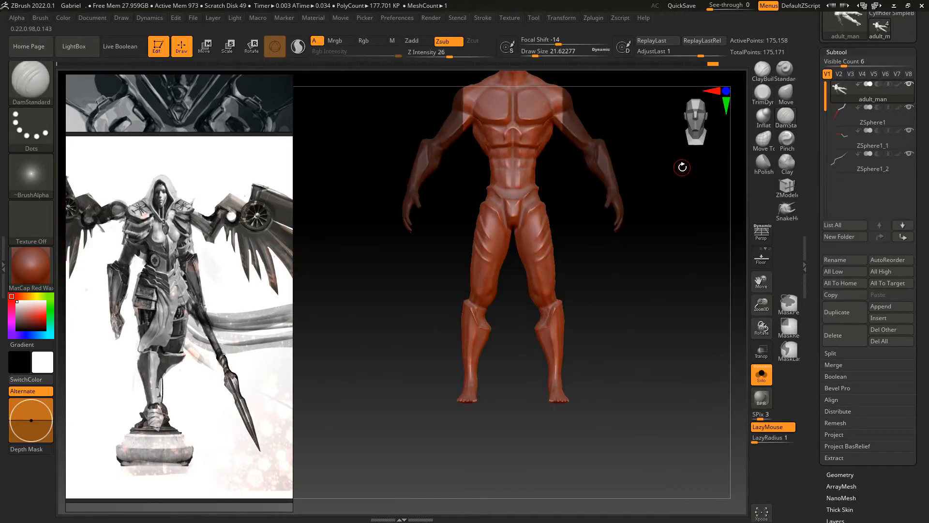
{"action": "right_click_drag", "start_coordinate": [686, 216], "coordinate": [644, 218]}
{"action": "mouse_move", "coordinate": [644, 218]}
{"action": "right_mouse_down", "text": "ctrl"}
{"action": "mouse_move", "coordinate": [638, 271]}
{"action": "mouse_move", "coordinate": [566, 276]}
{"action": "mouse_move", "coordinate": [672, 292]}
{"action": "mouse_move", "coordinate": [643, 278]}
{"action": "mouse_move", "coordinate": [618, 296]}
{"action": "mouse_move", "coordinate": [663, 256]}
{"action": "mouse_move", "coordinate": [662, 307]}
{"action": "mouse_move", "coordinate": [627, 224]}
{"action": "mouse_move", "coordinate": [713, 307]}
{"action": "mouse_move", "coordinate": [593, 256]}
{"action": "right_mouse_up", "text": "ctrl"}
{"action": "key", "text": "b"}
{"action": "key", "text": "m"}
{"action": "key", "text": "v"}
{"action": "key", "text": "b"}
{"action": "key", "text": "d"}
{"action": "key", "text": "s"}
- Mask everything except the lower legs, bring up the transform gizmo on them, and clear the mask
{"action": "mouse_move", "coordinate": [592, 256]}
{"action": "left_mouse_down", "text": "ctrl"}
{"action": "mouse_move", "coordinate": [628, 424]}
{"action": "mouse_move", "coordinate": [605, 271]}
{"action": "left_mouse_up", "text": "ctrl"}
{"action": "mouse_move", "coordinate": [608, 274]}
{"action": "right_mouse_down", "text": "ctrl"}
{"action": "mouse_move", "coordinate": [629, 321]}
{"action": "mouse_move", "coordinate": [653, 310]}
{"action": "right_mouse_up", "text": "ctrl"}
{"action": "left_click", "coordinate": [734, 286], "text": "ctrl"}
{"action": "mouse_move", "coordinate": [734, 287]}
{"action": "right_mouse_down"}
{"action": "mouse_move", "coordinate": [514, 333]}
{"action": "mouse_move", "coordinate": [741, 290]}
{"action": "right_mouse_up"}
{"action": "key", "text": "w"}
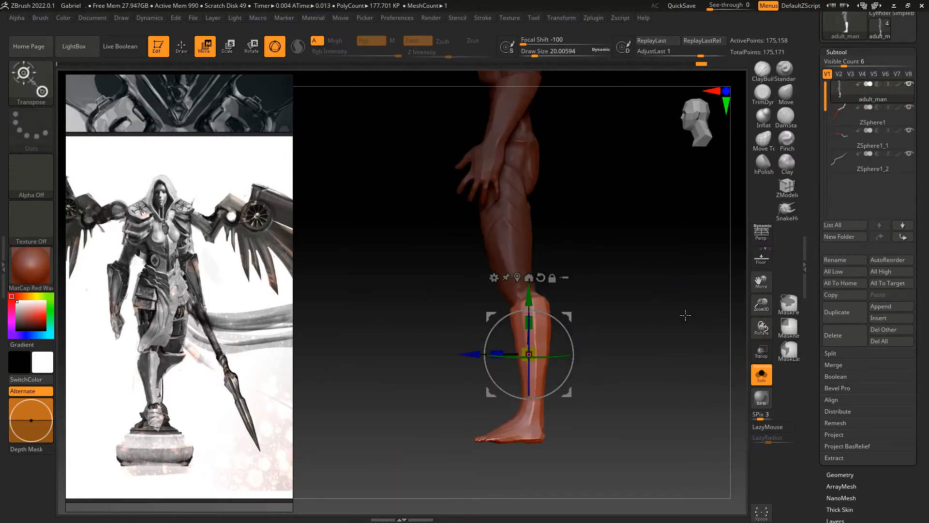
{"action": "key", "text": "q"}
{"action": "mouse_move", "coordinate": [671, 301]}
{"action": "right_mouse_down"}
{"action": "mouse_move", "coordinate": [614, 280]}
{"action": "mouse_move", "coordinate": [717, 278]}
{"action": "mouse_move", "coordinate": [667, 281]}
{"action": "right_mouse_up"}
{"action": "left_click_drag", "start_coordinate": [687, 271], "coordinate": [706, 295], "text": "ctrl"}
- Carve plane edges across the wrist and the back of the hand with the DamStandard brush
{"action": "mouse_move", "coordinate": [707, 295]}
{"action": "right_mouse_down", "text": "ctrl"}
{"action": "mouse_move", "coordinate": [638, 281]}
{"action": "mouse_move", "coordinate": [581, 285]}
{"action": "right_mouse_up", "text": "ctrl"}
{"action": "mouse_move", "coordinate": [581, 285]}
{"action": "right_mouse_down", "text": "ctrl"}
{"action": "mouse_move", "coordinate": [547, 311]}
{"action": "mouse_move", "coordinate": [522, 315]}
{"action": "right_mouse_up", "text": "ctrl"}
{"action": "right_click_drag", "start_coordinate": [523, 315], "coordinate": [595, 324], "text": "alt"}
{"action": "left_click", "coordinate": [783, 123]}
{"action": "right_click_drag", "start_coordinate": [518, 323], "coordinate": [542, 310]}
{"action": "right_click_drag", "start_coordinate": [586, 272], "coordinate": [661, 285]}
{"action": "right_click_drag", "start_coordinate": [661, 286], "coordinate": [671, 272]}
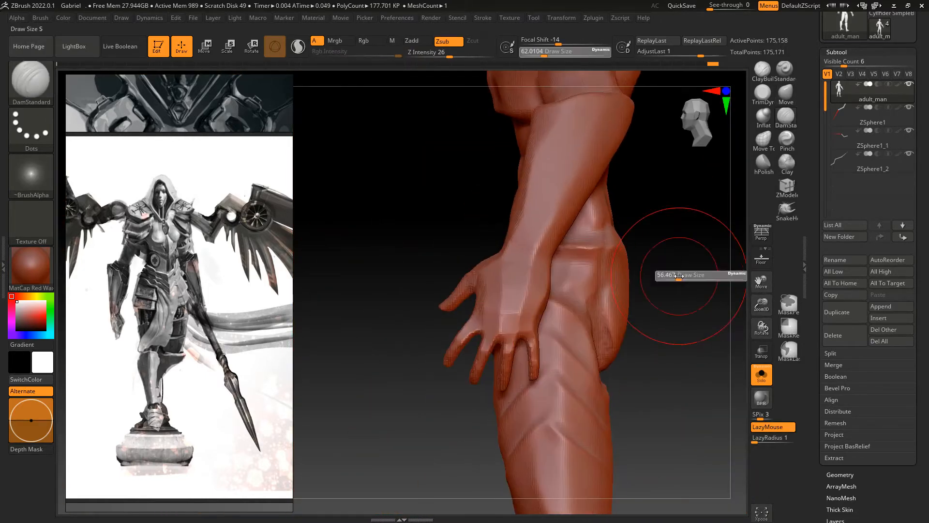
{"action": "left_click_drag", "start_coordinate": [679, 276], "coordinate": [676, 276]}
{"action": "right_click_drag", "start_coordinate": [676, 276], "coordinate": [718, 275]}
- Adjust the wrist and hand contours with the Move brush and carve a crease around the wrist with DamStandard
{"action": "right_click_drag", "start_coordinate": [517, 290], "coordinate": [537, 271]}
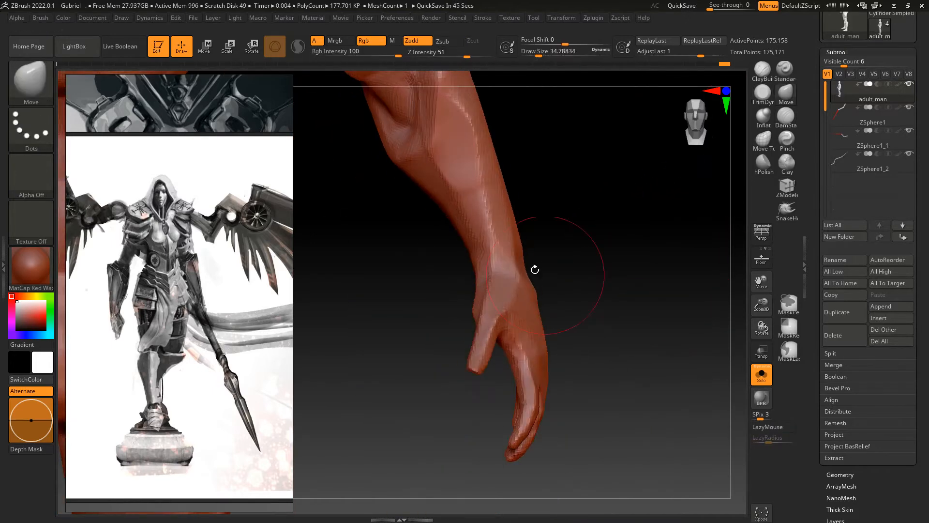
{"action": "right_click_drag", "start_coordinate": [535, 266], "coordinate": [583, 277]}
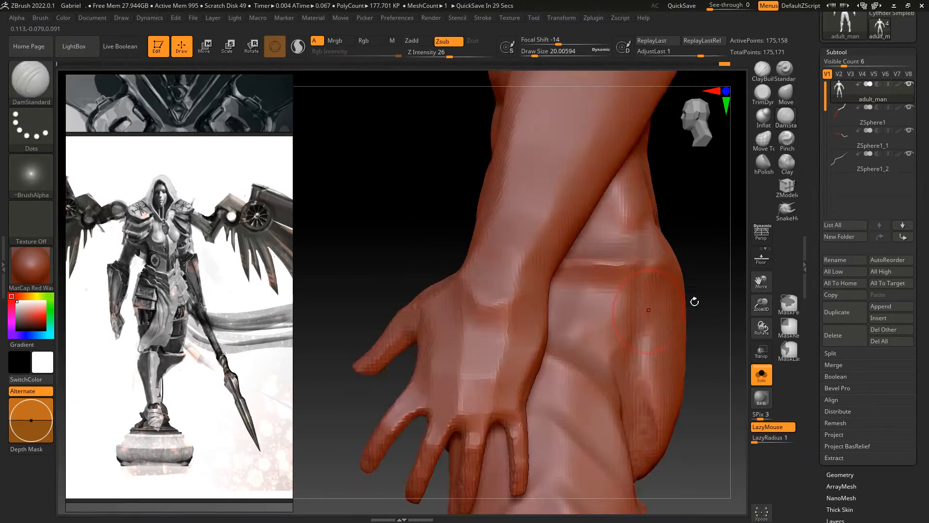
{"action": "right_click_drag", "start_coordinate": [691, 300], "coordinate": [677, 296]}
{"action": "right_click_drag", "start_coordinate": [539, 298], "coordinate": [521, 279]}
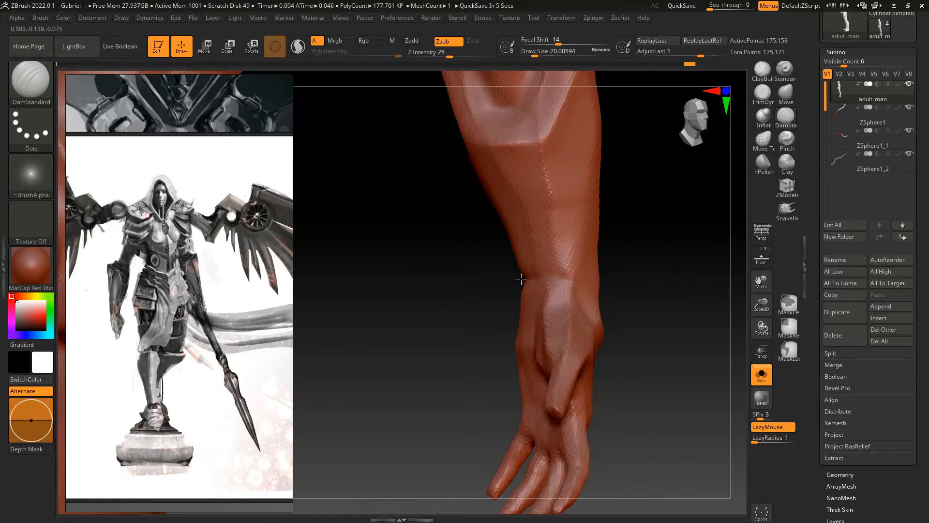
{"action": "mouse_move", "coordinate": [677, 293]}
{"action": "right_mouse_down", "text": "ctrl"}
{"action": "mouse_move", "coordinate": [688, 284]}
{"action": "mouse_move", "coordinate": [629, 295]}
{"action": "mouse_move", "coordinate": [732, 310]}
{"action": "mouse_move", "coordinate": [696, 290]}
{"action": "right_mouse_up", "text": "ctrl"}
- Sharpen the remaining forearm and hand creases with the DamStandard brush at an adjusted draw size
{"action": "key", "text": "b"}
{"action": "key", "text": "c"}
{"action": "key", "text": "b"}
{"action": "key", "text": "b"}
{"action": "key", "text": "d"}
{"action": "key", "text": "s"}
{"action": "key", "text": "s"}
{"action": "left_click_drag", "start_coordinate": [667, 231], "coordinate": [674, 231]}
{"action": "right_click_drag", "start_coordinate": [674, 245], "coordinate": [648, 261]}
- Deepen the crease beneath the ribcage with the DamStandard brush at a draw size of about 27
{"action": "right_click_drag", "start_coordinate": [678, 309], "coordinate": [673, 276], "text": "ctrl"}
{"action": "mouse_move", "coordinate": [673, 276]}
{"action": "right_mouse_down"}
{"action": "mouse_move", "coordinate": [668, 286]}
{"action": "mouse_move", "coordinate": [748, 306]}
{"action": "mouse_move", "coordinate": [660, 297]}
{"action": "mouse_move", "coordinate": [658, 280]}
{"action": "mouse_move", "coordinate": [675, 292]}
{"action": "right_mouse_up"}
{"action": "right_click_drag", "start_coordinate": [650, 242], "coordinate": [683, 233]}
{"action": "mouse_move", "coordinate": [683, 232]}
{"action": "right_mouse_down", "text": "ctrl"}
{"action": "mouse_move", "coordinate": [682, 245]}
{"action": "mouse_move", "coordinate": [634, 291]}
{"action": "mouse_move", "coordinate": [678, 295]}
{"action": "mouse_move", "coordinate": [678, 315]}
{"action": "right_mouse_up", "text": "ctrl"}
{"action": "key", "text": "s"}
{"action": "left_click_drag", "start_coordinate": [596, 237], "coordinate": [590, 237]}
{"action": "right_click_drag", "start_coordinate": [572, 242], "coordinate": [603, 263]}
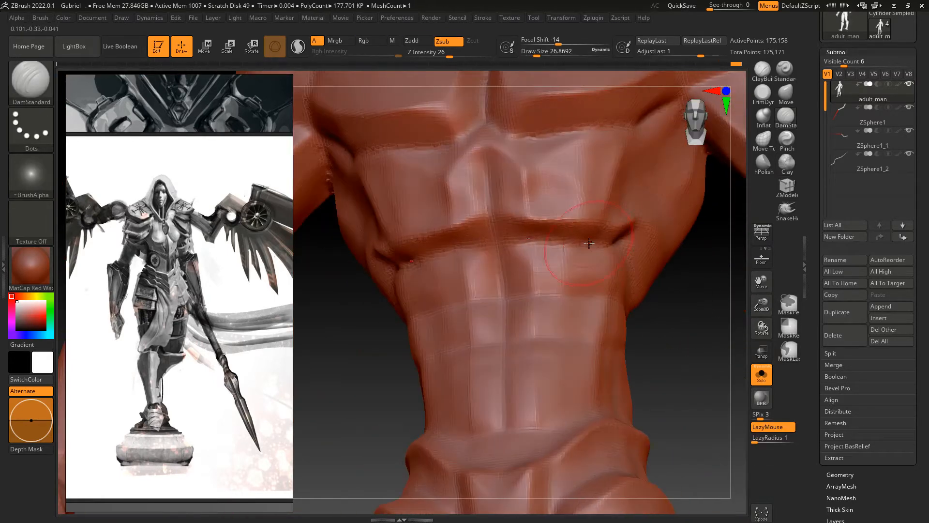
- Outline a small plate below the sternum and flatten its faces with TrimDynamic at a draw size of about 16
{"action": "mouse_move", "coordinate": [697, 271]}
{"action": "right_mouse_down", "text": "ctrl"}
{"action": "mouse_move", "coordinate": [721, 288]}
{"action": "mouse_move", "coordinate": [687, 285]}
{"action": "right_mouse_up", "text": "ctrl"}
{"action": "key", "text": "s"}
{"action": "left_click_drag", "start_coordinate": [532, 245], "coordinate": [510, 291]}
{"action": "left_click", "coordinate": [762, 96]}
{"action": "key", "text": "s"}
{"action": "left_click_drag", "start_coordinate": [715, 318], "coordinate": [708, 319]}
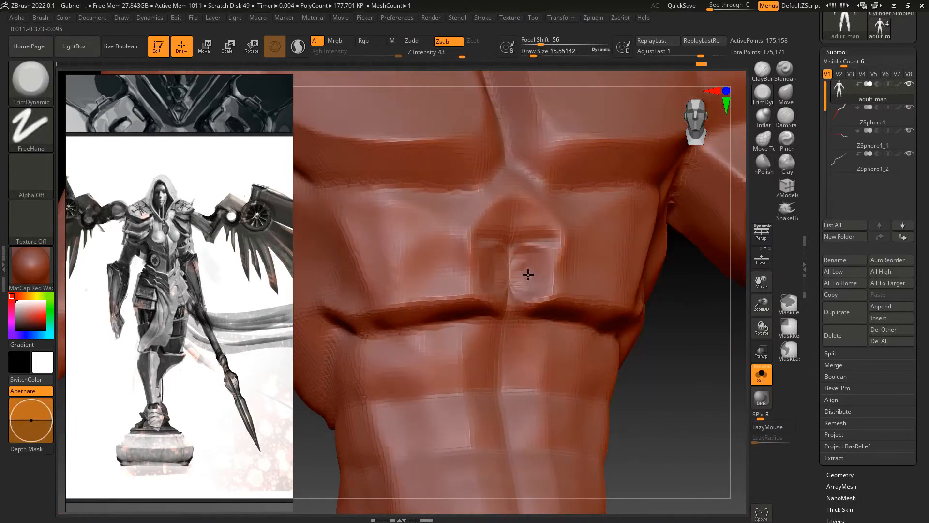
{"action": "left_click_drag", "start_coordinate": [516, 294], "coordinate": [524, 221]}
- Carve the centre line and the cross crease of the plate below the sternum with DamStandard at a draw size of about 13
{"action": "mouse_move", "coordinate": [730, 283]}
{"action": "right_mouse_down"}
{"action": "mouse_move", "coordinate": [690, 285]}
{"action": "mouse_move", "coordinate": [692, 305]}
{"action": "right_mouse_up"}
{"action": "key", "text": "s"}
{"action": "left_click_drag", "start_coordinate": [524, 259], "coordinate": [531, 260]}
{"action": "mouse_move", "coordinate": [532, 271]}
{"action": "right_mouse_down", "text": "ctrl"}
{"action": "mouse_move", "coordinate": [530, 285]}
{"action": "mouse_move", "coordinate": [522, 262]}
{"action": "right_mouse_up", "text": "ctrl"}
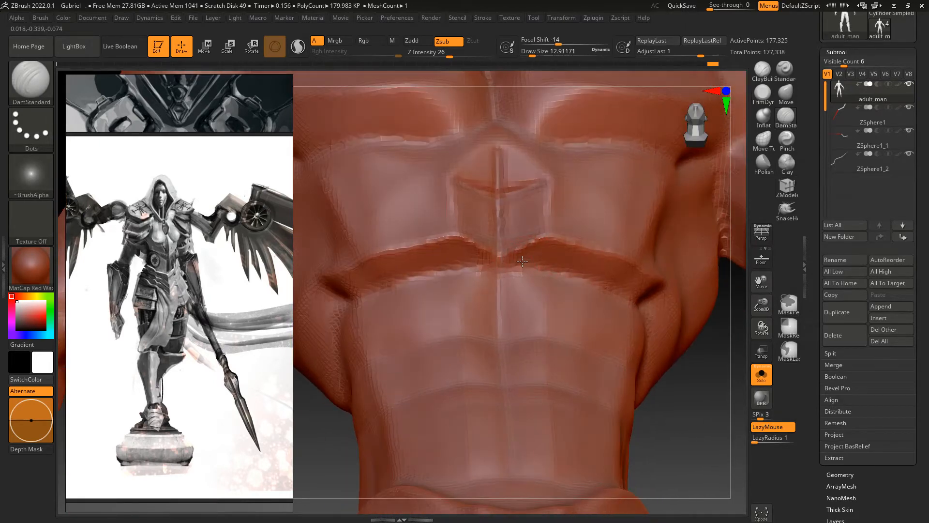
{"action": "key", "text": "s"}
{"action": "left_click_drag", "start_coordinate": [538, 267], "coordinate": [546, 266]}
- Carve the curved crease between the hips and lower abdomen with DamStandard at a draw size of about 29
{"action": "mouse_move", "coordinate": [664, 349]}
{"action": "right_mouse_down", "text": "ctrl"}
{"action": "mouse_move", "coordinate": [659, 253]}
{"action": "mouse_move", "coordinate": [660, 274]}
{"action": "right_mouse_up", "text": "ctrl"}
{"action": "right_click_drag", "start_coordinate": [649, 305], "coordinate": [691, 257], "text": "alt"}
{"action": "key", "text": "s"}
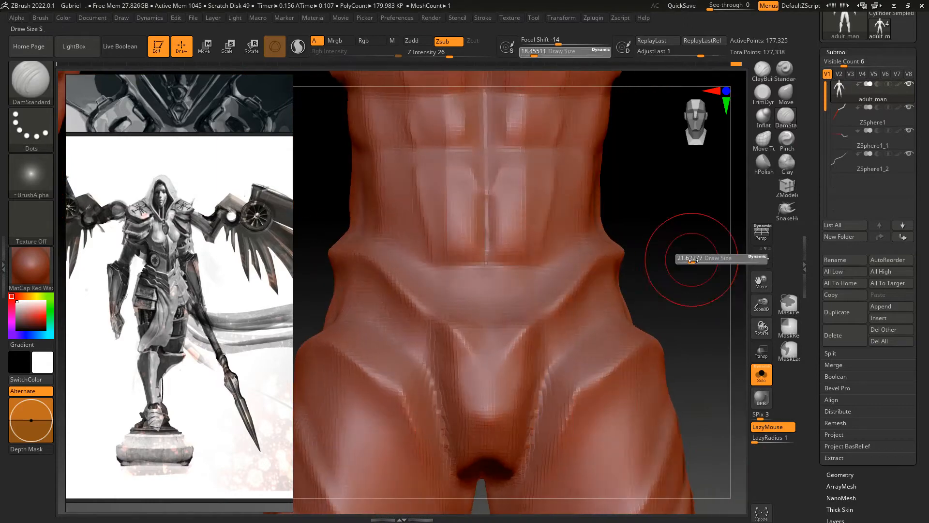
{"action": "left_click_drag", "start_coordinate": [691, 257], "coordinate": [700, 257]}
{"action": "right_click_drag", "start_coordinate": [697, 261], "coordinate": [692, 250], "text": "ctrl"}
{"action": "right_click_drag", "start_coordinate": [511, 270], "coordinate": [481, 224]}
{"action": "key", "text": "ctrl+z"}
{"action": "key", "text": "ctrl+z"}
{"action": "key", "text": "ctrl+z"}
{"action": "right_click_drag", "start_coordinate": [600, 271], "coordinate": [687, 271]}
{"action": "right_click_drag", "start_coordinate": [687, 271], "coordinate": [690, 281], "text": "ctrl"}
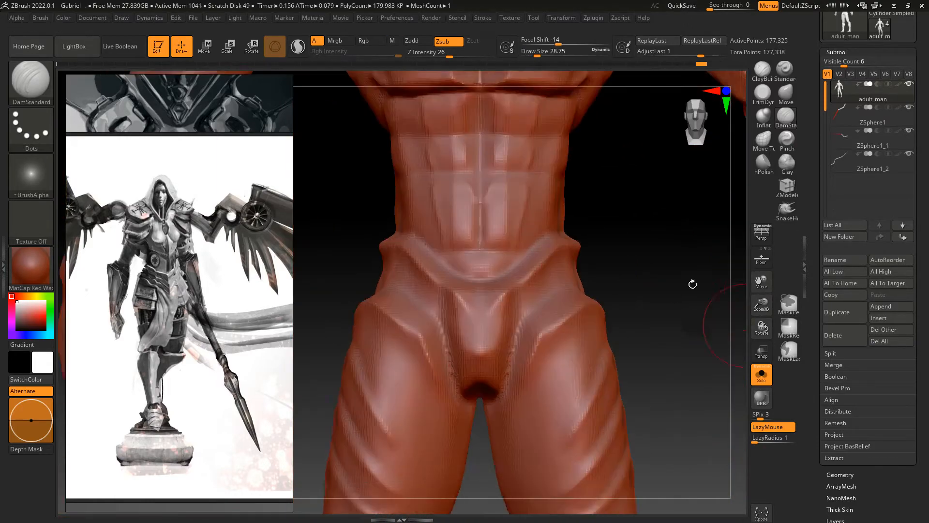
- Isolate the waist area with a lasso mask and rework the waist and hip contours
{"action": "left_click", "coordinate": [784, 346]}
{"action": "mouse_move", "coordinate": [587, 228]}
{"action": "left_mouse_down", "text": "ctrl"}
{"action": "mouse_move", "coordinate": [466, 191]}
{"action": "mouse_move", "coordinate": [503, 193]}
{"action": "left_mouse_up", "text": "ctrl"}
{"action": "right_click_drag", "start_coordinate": [612, 276], "coordinate": [736, 280]}
{"action": "left_click", "coordinate": [555, 232], "text": "ctrl"}
{"action": "right_click_drag", "start_coordinate": [581, 262], "coordinate": [647, 266]}
{"action": "right_click_drag", "start_coordinate": [647, 266], "coordinate": [649, 278], "text": "ctrl"}
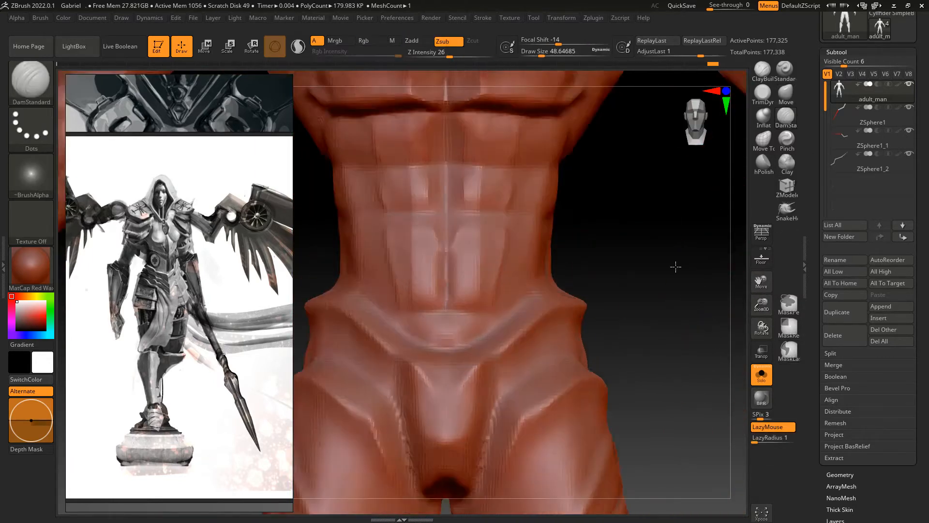
- Refine the hip silhouette with the Move brush and carve the waistline across the lower back with DamStandard
{"action": "right_click_drag", "start_coordinate": [674, 265], "coordinate": [718, 201]}
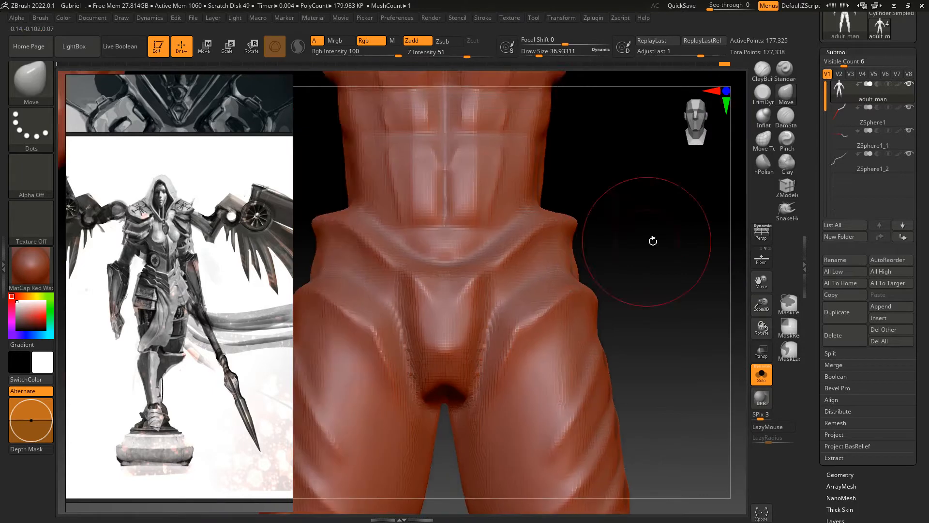
{"action": "mouse_move", "coordinate": [652, 239]}
{"action": "right_mouse_down"}
{"action": "mouse_move", "coordinate": [458, 276]}
{"action": "mouse_move", "coordinate": [514, 255]}
{"action": "right_mouse_up"}
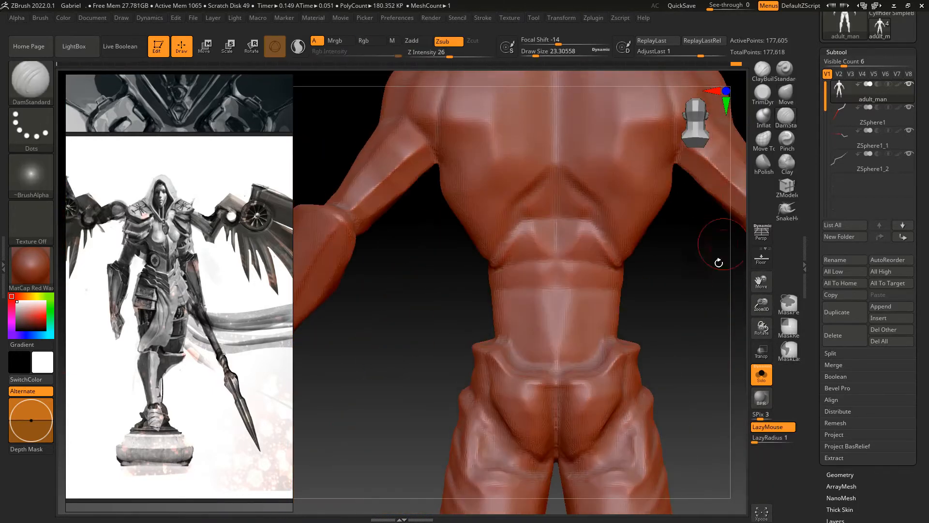
- Carve the flank crease below the ribs with DamStandard and adjust the torso silhouette with the Move brush
{"action": "mouse_move", "coordinate": [719, 263]}
{"action": "right_mouse_down"}
{"action": "mouse_move", "coordinate": [583, 243]}
{"action": "mouse_move", "coordinate": [634, 290]}
{"action": "mouse_move", "coordinate": [589, 282]}
{"action": "mouse_move", "coordinate": [586, 306]}
{"action": "mouse_move", "coordinate": [537, 218]}
{"action": "mouse_move", "coordinate": [544, 237]}
{"action": "mouse_move", "coordinate": [615, 179]}
{"action": "right_mouse_up"}
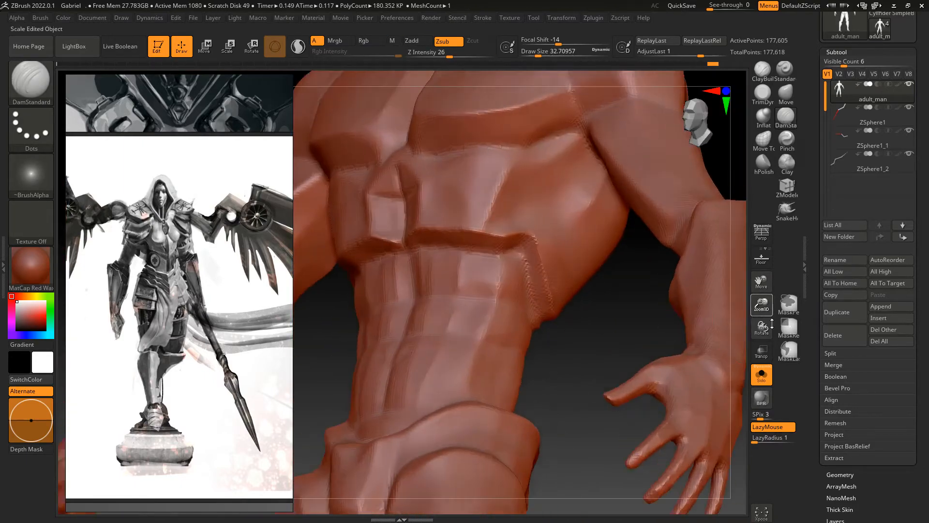
{"action": "right_click_drag", "start_coordinate": [571, 213], "coordinate": [559, 227]}
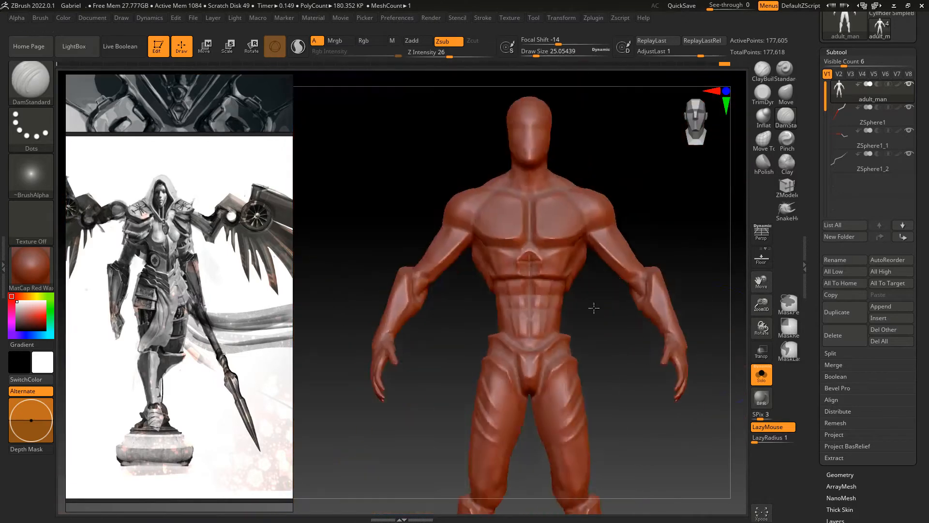
{"action": "mouse_move", "coordinate": [594, 307]}
{"action": "right_mouse_down", "text": "ctrl"}
{"action": "mouse_move", "coordinate": [659, 292]}
{"action": "mouse_move", "coordinate": [567, 307]}
{"action": "right_mouse_up", "text": "ctrl"}
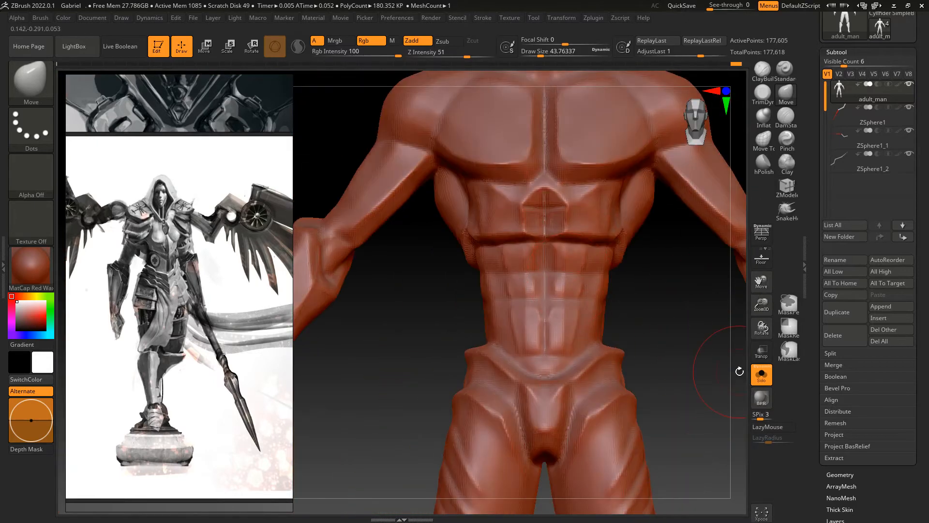
{"action": "left_click_drag", "start_coordinate": [762, 305], "coordinate": [763, 330]}
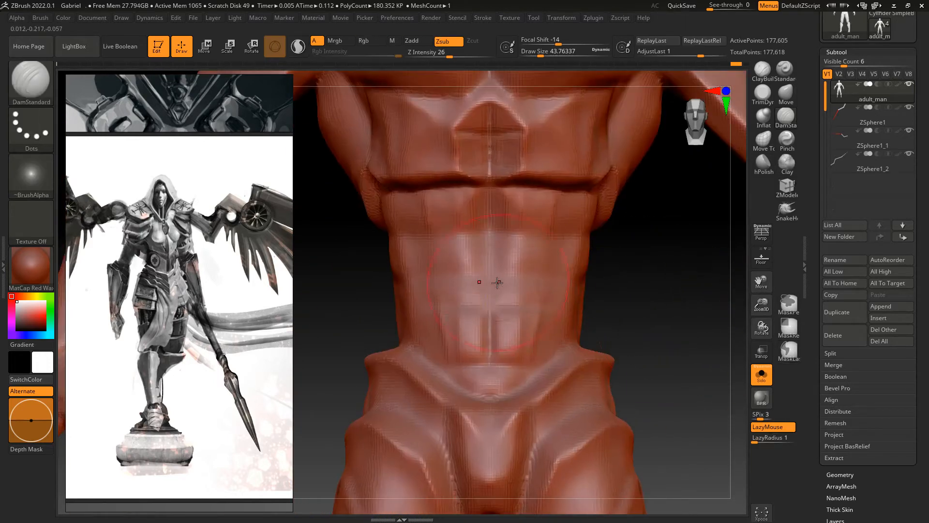
- Block in the horizontal divisions of the abdominal muscles with the DamStandard brush
{"action": "left_click_drag", "start_coordinate": [649, 228], "coordinate": [515, 222], "text": "alt"}
{"action": "mouse_move", "coordinate": [761, 304]}
{"action": "left_mouse_down"}
{"action": "mouse_move", "coordinate": [761, 322]}
{"action": "mouse_move", "coordinate": [761, 310]}
{"action": "left_mouse_up"}
{"action": "mouse_move", "coordinate": [697, 267]}
{"action": "left_mouse_down"}
{"action": "mouse_move", "coordinate": [728, 293]}
{"action": "mouse_move", "coordinate": [489, 266]}
{"action": "mouse_move", "coordinate": [628, 272]}
{"action": "mouse_move", "coordinate": [610, 242]}
{"action": "mouse_move", "coordinate": [545, 263]}
{"action": "mouse_move", "coordinate": [626, 264]}
{"action": "mouse_move", "coordinate": [527, 275]}
{"action": "left_mouse_up"}
{"action": "mouse_move", "coordinate": [526, 274]}
{"action": "right_mouse_down", "text": "ctrl"}
{"action": "mouse_move", "coordinate": [580, 232]}
{"action": "mouse_move", "coordinate": [707, 329]}
{"action": "mouse_move", "coordinate": [605, 290]}
{"action": "mouse_move", "coordinate": [626, 272]}
{"action": "mouse_move", "coordinate": [713, 271]}
{"action": "mouse_move", "coordinate": [392, 255]}
{"action": "mouse_move", "coordinate": [697, 286]}
{"action": "right_mouse_up", "text": "ctrl"}
{"action": "mouse_move", "coordinate": [761, 326]}
{"action": "right_mouse_down", "text": "ctrl"}
{"action": "mouse_move", "coordinate": [793, 353]}
{"action": "mouse_move", "coordinate": [610, 266]}
{"action": "mouse_move", "coordinate": [706, 300]}
{"action": "right_mouse_up", "text": "ctrl"}
{"action": "right_click_drag", "start_coordinate": [768, 317], "coordinate": [726, 317], "text": "ctrl"}
- Flatten the front of the groin into a clean plane with TrimDynamic at a draw size of about 23
{"action": "left_click_drag", "start_coordinate": [503, 295], "coordinate": [479, 315]}
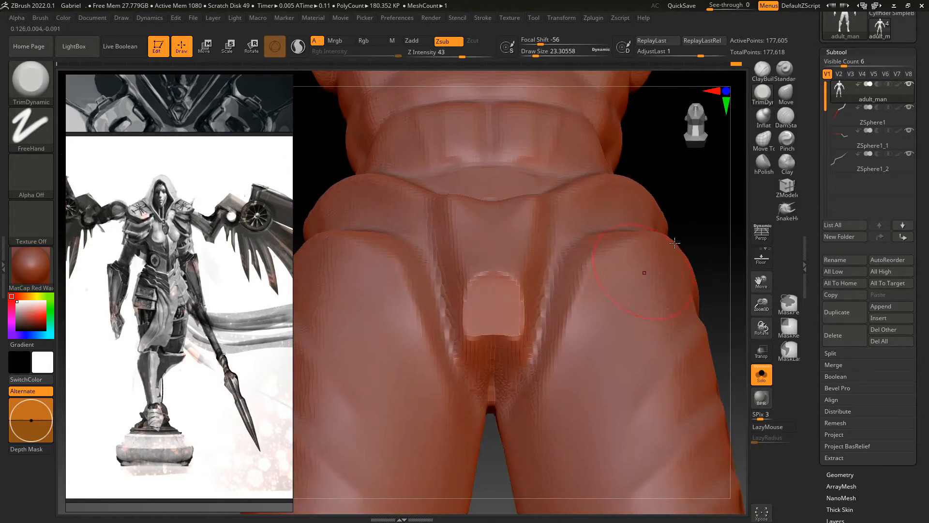
{"action": "right_click_drag", "start_coordinate": [479, 315], "coordinate": [484, 368]}
{"action": "right_click_drag", "start_coordinate": [678, 290], "coordinate": [701, 285]}
- Carve the abdominal centre line and the grooves between the muscle segments with DamStandard, varying the draw size
{"action": "right_click_drag", "start_coordinate": [702, 286], "coordinate": [765, 332], "text": "ctrl"}
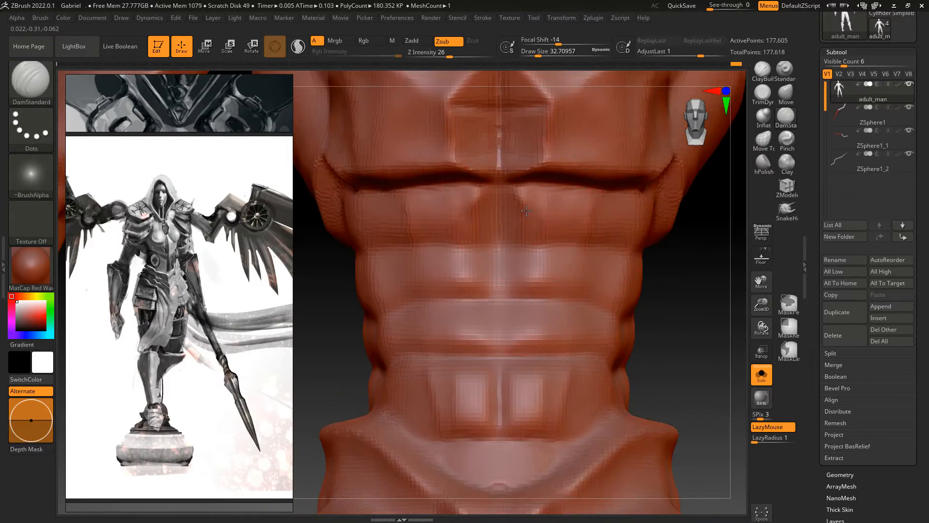
{"action": "right_click_drag", "start_coordinate": [525, 339], "coordinate": [524, 310], "text": "alt"}
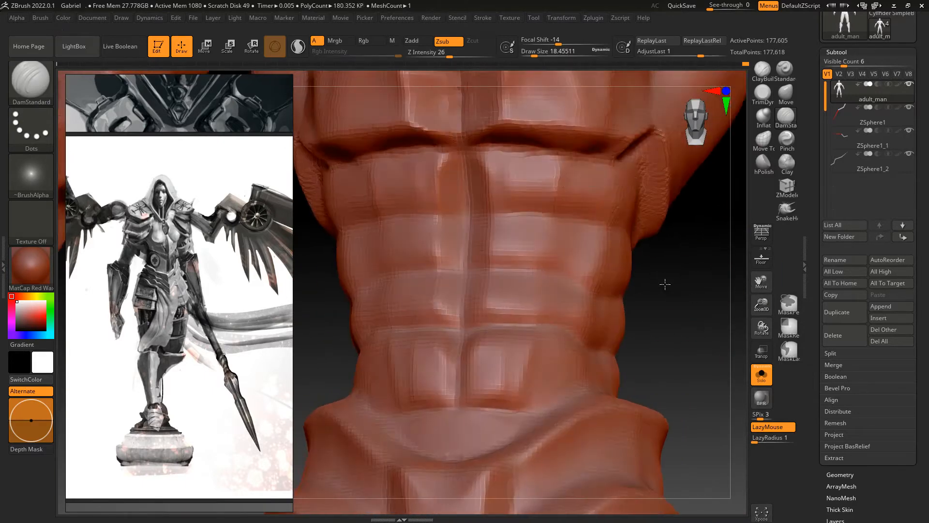
{"action": "right_click_drag", "start_coordinate": [665, 284], "coordinate": [654, 299], "text": "ctrl"}
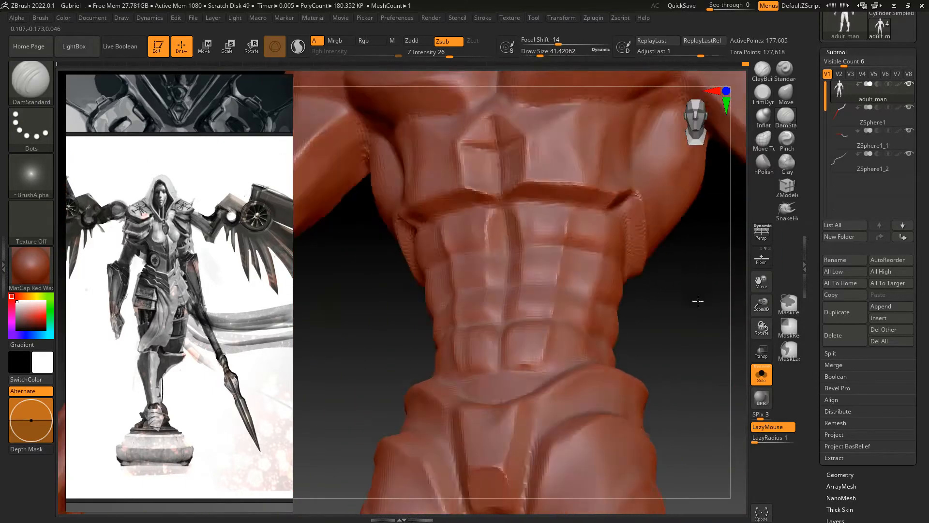
- Swell the abdominal muscle segments with the Inflat brush and rework the grooves between them with DamStandard
{"action": "key", "text": "b"}
{"action": "key", "text": "i"}
{"action": "key", "text": "n"}
{"action": "right_click_drag", "start_coordinate": [711, 288], "coordinate": [701, 269], "text": "ctrl"}
{"action": "right_click_drag", "start_coordinate": [549, 272], "coordinate": [538, 189], "text": "alt"}
{"action": "mouse_move", "coordinate": [699, 276]}
{"action": "right_mouse_down", "text": "ctrl"}
{"action": "mouse_move", "coordinate": [703, 293]}
{"action": "mouse_move", "coordinate": [669, 360]}
{"action": "right_mouse_up", "text": "ctrl"}
{"action": "mouse_move", "coordinate": [499, 263]}
{"action": "right_mouse_down", "text": "alt"}
{"action": "mouse_move", "coordinate": [529, 252]}
{"action": "mouse_move", "coordinate": [542, 314]}
{"action": "right_mouse_up", "text": "alt"}
{"action": "right_click_drag", "start_coordinate": [678, 271], "coordinate": [615, 272], "text": "shift"}
{"action": "key", "text": "b"}
{"action": "key", "text": "d"}
{"action": "key", "text": "s"}
{"action": "key", "text": "s"}
- Reposition the reference image, load the TrimHole brush and make the body transparent against the wing arms
{"action": "right_click_drag", "start_coordinate": [762, 291], "coordinate": [712, 363], "text": "ctrl"}
{"action": "left_click_drag", "start_coordinate": [208, 75], "coordinate": [208, 282]}
{"action": "key", "text": "comma"}
{"action": "double_click", "coordinate": [195, 178]}
{"action": "right_click_drag", "start_coordinate": [746, 387], "coordinate": [731, 367], "text": "alt"}
{"action": "left_click", "coordinate": [761, 351]}
- Stamp three round sockets on each side of the upper back at the wing arm ends, using TrimHole at a draw size of about 18
{"action": "left_click", "coordinate": [522, 263]}
{"action": "right_click_drag", "start_coordinate": [522, 263], "coordinate": [544, 312], "text": "alt"}
{"action": "key", "text": "ctrl+z"}
{"action": "key", "text": "s"}
{"action": "left_click_drag", "start_coordinate": [542, 286], "coordinate": [539, 286]}
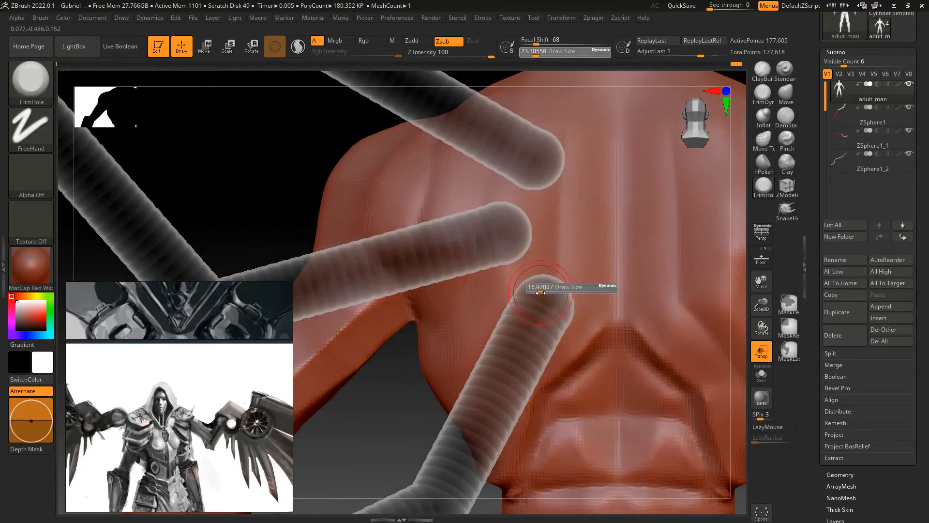
{"action": "right_click_drag", "start_coordinate": [539, 310], "coordinate": [512, 252], "text": "alt"}
{"action": "left_click", "coordinate": [519, 249]}
{"action": "right_click_drag", "start_coordinate": [363, 386], "coordinate": [372, 452], "text": "alt"}
{"action": "right_click_drag", "start_coordinate": [486, 247], "coordinate": [497, 311], "text": "alt"}
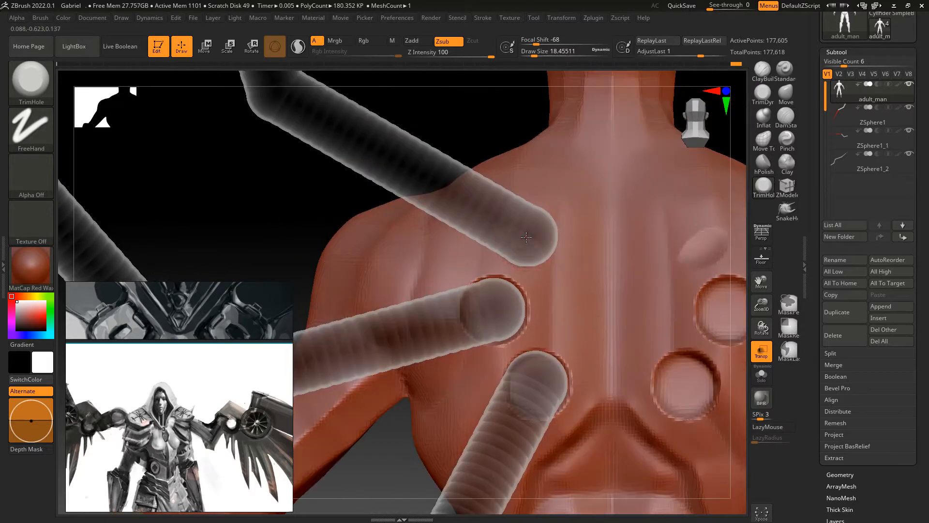
{"action": "left_click", "coordinate": [529, 237]}
- Turn off transparency and extend the uppermost ZSphere wing arm with a new segment reaching into the upper back
{"action": "left_click", "coordinate": [761, 351]}
{"action": "left_click_drag", "start_coordinate": [761, 303], "coordinate": [713, 266]}
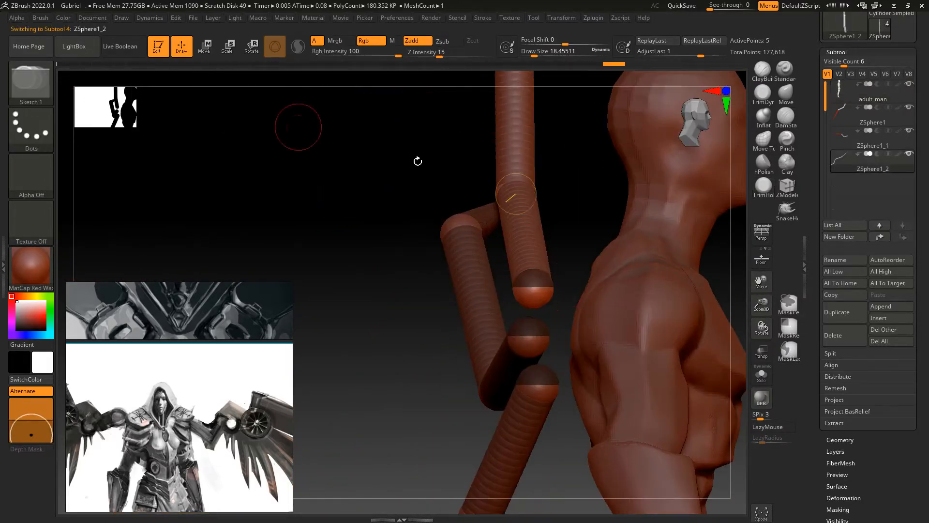
{"action": "left_click_drag", "start_coordinate": [569, 245], "coordinate": [629, 261]}
{"action": "left_click_drag", "start_coordinate": [558, 260], "coordinate": [535, 228]}
{"action": "left_click_drag", "start_coordinate": [616, 248], "coordinate": [743, 322]}
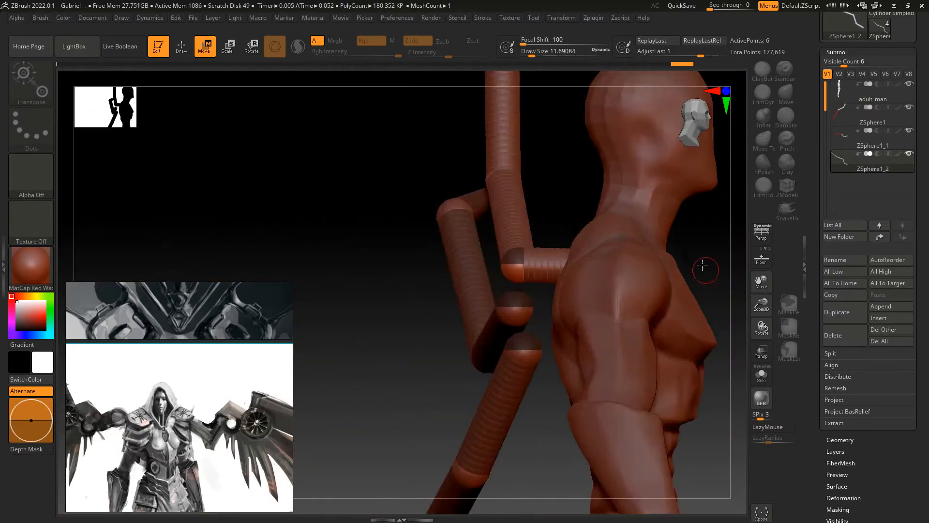
{"action": "left_click_drag", "start_coordinate": [604, 264], "coordinate": [568, 245]}
{"action": "mouse_move", "coordinate": [338, 218]}
{"action": "left_mouse_down"}
{"action": "mouse_move", "coordinate": [319, 222]}
{"action": "mouse_move", "coordinate": [455, 364]}
{"action": "mouse_move", "coordinate": [508, 330]}
{"action": "left_mouse_up"}
- Add a ZSphere to each of the two remaining wing arms and move them to meet their sockets in the back
{"action": "left_click", "coordinate": [533, 242], "text": "alt"}
{"action": "key", "text": "q"}
{"action": "left_click_drag", "start_coordinate": [538, 232], "coordinate": [551, 241], "text": "shift"}
{"action": "key", "text": "w"}
{"action": "left_click_drag", "start_coordinate": [557, 300], "coordinate": [648, 184]}
{"action": "left_click", "coordinate": [469, 240], "text": "alt"}
{"action": "left_click", "coordinate": [506, 308], "text": "alt"}
{"action": "left_click_drag", "start_coordinate": [705, 293], "coordinate": [648, 261]}
{"action": "left_click", "coordinate": [547, 227], "text": "alt"}
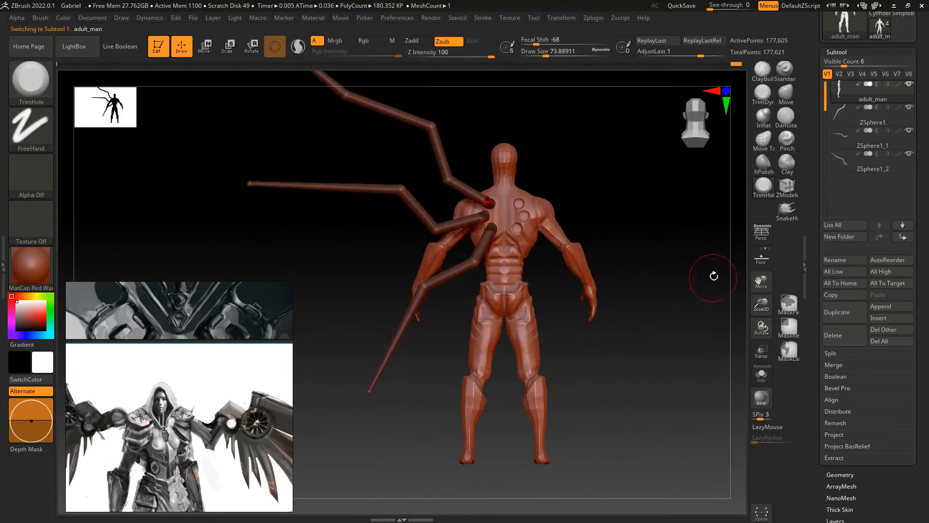
- Isolate the body and carve creases around the shoulder blades with DamStandard, raising the draw size to about 33
{"action": "left_click_drag", "start_coordinate": [624, 146], "coordinate": [571, 146]}
{"action": "key", "text": "s"}
{"action": "left_click_drag", "start_coordinate": [323, 226], "coordinate": [314, 226]}
{"action": "right_click_drag", "start_coordinate": [570, 250], "coordinate": [574, 294], "text": "alt"}
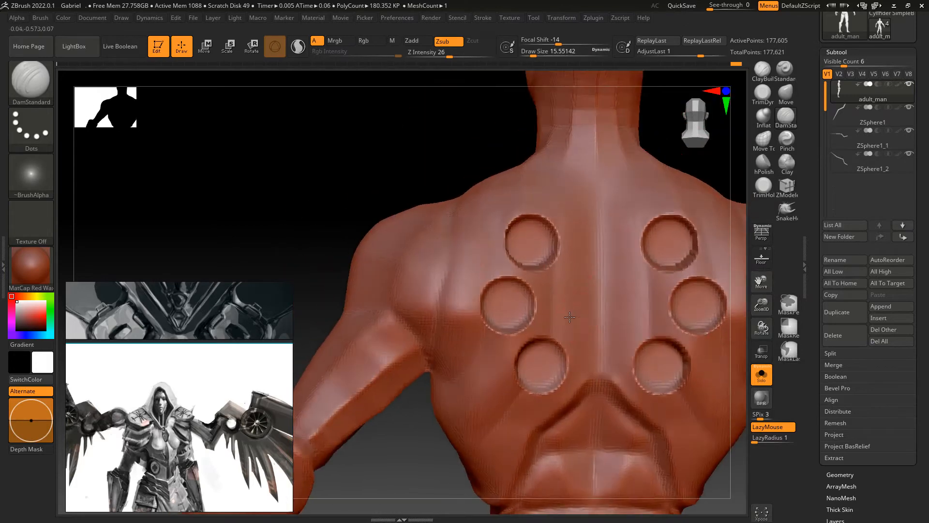
{"action": "mouse_move", "coordinate": [423, 171]}
{"action": "right_mouse_down", "text": "ctrl"}
{"action": "mouse_move", "coordinate": [435, 333]}
{"action": "mouse_move", "coordinate": [464, 300]}
{"action": "mouse_move", "coordinate": [458, 272]}
{"action": "mouse_move", "coordinate": [495, 216]}
{"action": "right_mouse_up", "text": "ctrl"}
{"action": "key", "text": "s"}
{"action": "left_click_drag", "start_coordinate": [495, 216], "coordinate": [500, 216]}
{"action": "right_click_drag", "start_coordinate": [425, 263], "coordinate": [452, 263]}
{"action": "right_click_drag", "start_coordinate": [537, 165], "coordinate": [516, 231], "text": "alt"}
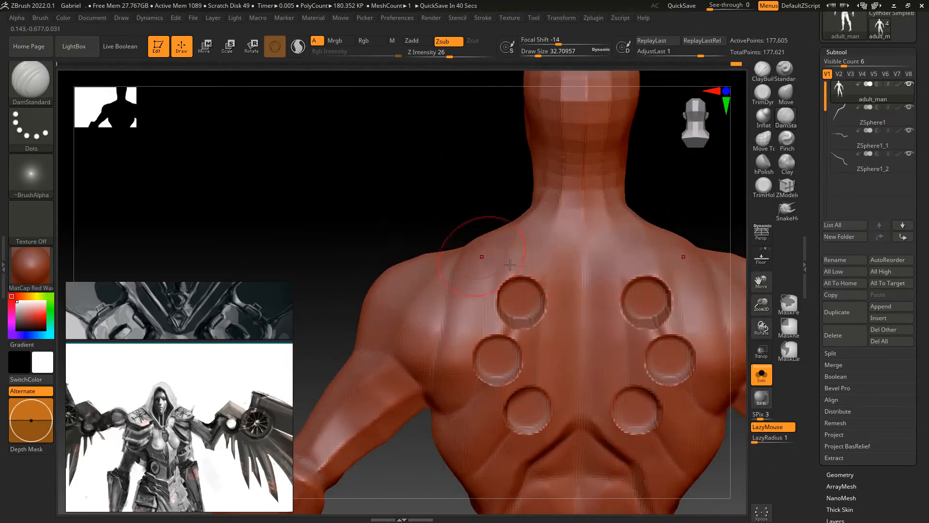
- Carve the symmetrical outline of an angular plate along the spine between the sockets with DamStandard
{"action": "left_click_drag", "start_coordinate": [530, 404], "coordinate": [531, 407]}
{"action": "mouse_move", "coordinate": [715, 242]}
{"action": "right_mouse_down", "text": "ctrl"}
{"action": "mouse_move", "coordinate": [714, 215]}
{"action": "mouse_move", "coordinate": [714, 242]}
{"action": "right_mouse_up", "text": "ctrl"}
{"action": "left_click_drag", "start_coordinate": [493, 224], "coordinate": [482, 286]}
{"action": "right_click_drag", "start_coordinate": [488, 299], "coordinate": [488, 254], "text": "alt"}
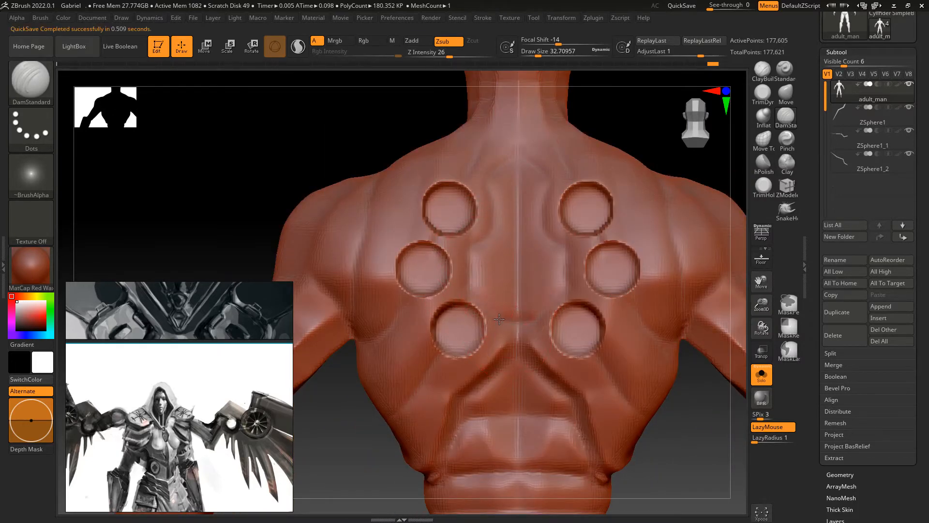
{"action": "left_click_drag", "start_coordinate": [499, 319], "coordinate": [474, 285]}
{"action": "right_click_drag", "start_coordinate": [475, 286], "coordinate": [503, 294], "text": "alt"}
{"action": "right_click_drag", "start_coordinate": [377, 165], "coordinate": [367, 180], "text": "alt"}
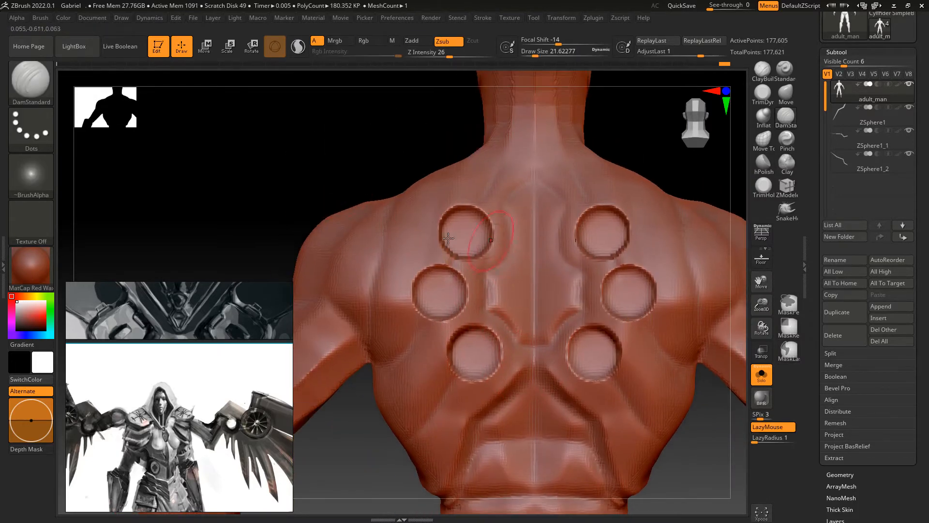
- Mask around the angular spine plate, offset the plate from the back and clean its surface with hPolish
{"action": "right_click_drag", "start_coordinate": [503, 260], "coordinate": [497, 307], "text": "alt"}
{"action": "right_click_drag", "start_coordinate": [525, 220], "coordinate": [493, 192], "text": "alt"}
{"action": "right_click_drag", "start_coordinate": [705, 222], "coordinate": [716, 278], "text": "ctrl"}
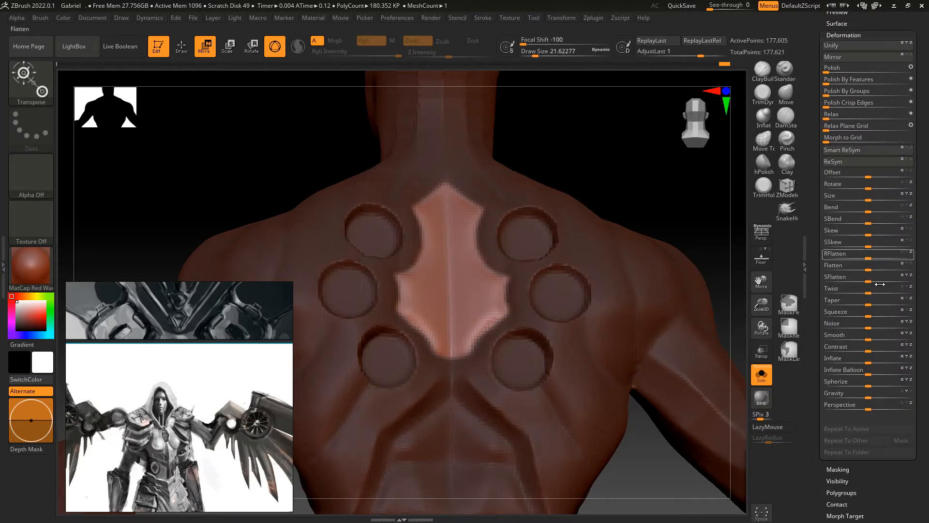
{"action": "right_click_drag", "start_coordinate": [695, 356], "coordinate": [650, 214], "text": "alt"}
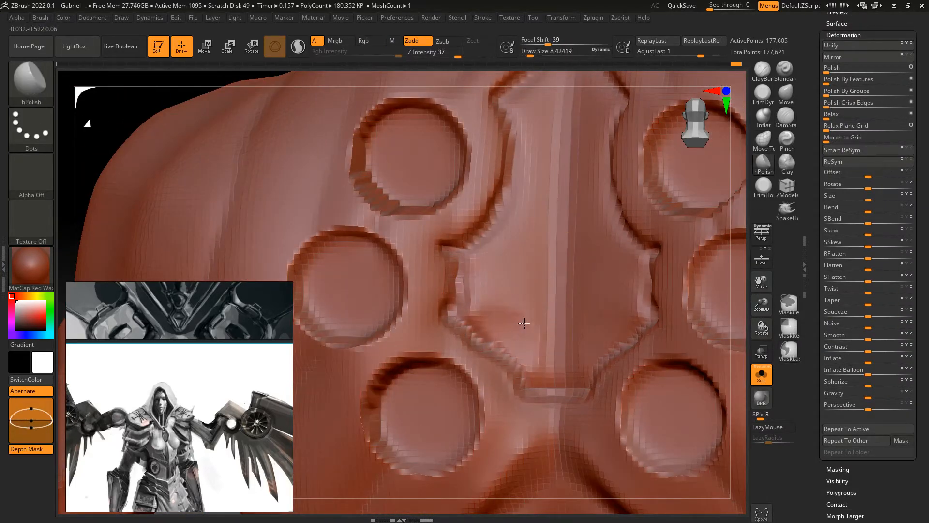
{"action": "key", "text": "s"}
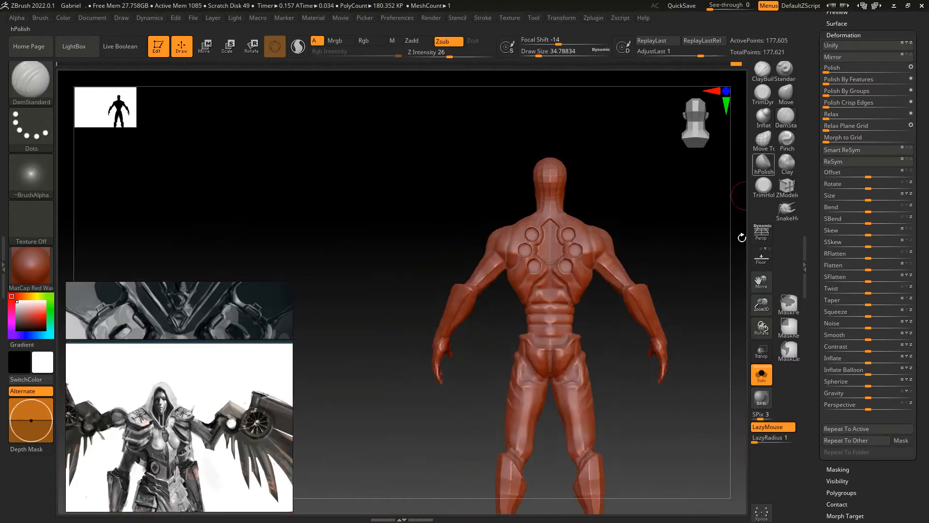
- Carve horizontal bands across the lower back with DamStandard at a draw size of about 33
{"action": "left_click_drag", "start_coordinate": [742, 237], "coordinate": [763, 293], "text": "alt"}
{"action": "left_click_drag", "start_coordinate": [291, 213], "coordinate": [730, 310]}
{"action": "left_click_drag", "start_coordinate": [498, 276], "coordinate": [671, 218]}
{"action": "right_click_drag", "start_coordinate": [540, 331], "coordinate": [581, 289], "text": "alt"}
{"action": "key", "text": "ctrl+z"}
{"action": "right_click_drag", "start_coordinate": [537, 355], "coordinate": [565, 375], "text": "alt"}
{"action": "right_click_drag", "start_coordinate": [474, 368], "coordinate": [531, 292]}
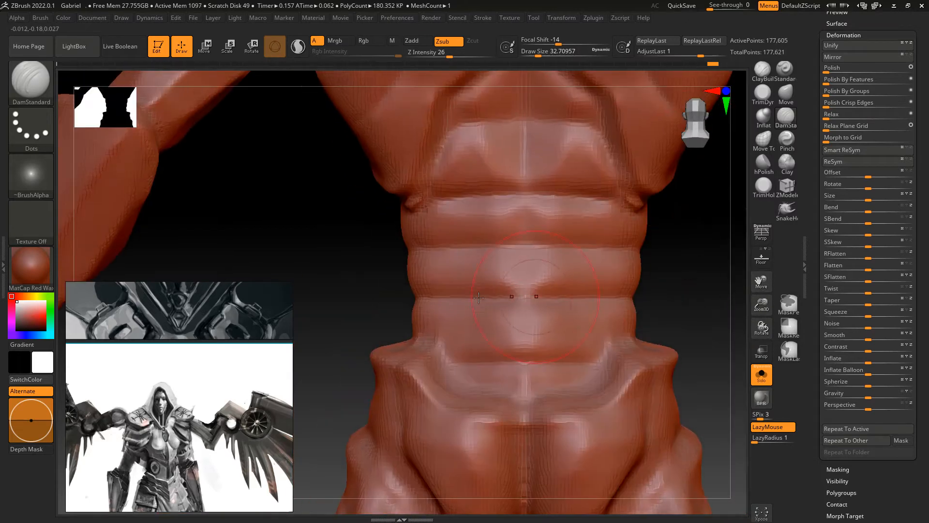
- Hide the arms to reach the side of the torso and carve the rib and flank creases with DamStandard at a draw size of about 39
{"action": "left_click_drag", "start_coordinate": [658, 283], "coordinate": [663, 236], "text": "alt"}
{"action": "mouse_move", "coordinate": [722, 141]}
{"action": "right_mouse_down", "text": "alt"}
{"action": "mouse_move", "coordinate": [707, 240]}
{"action": "mouse_move", "coordinate": [668, 295]}
{"action": "mouse_move", "coordinate": [707, 278]}
{"action": "mouse_move", "coordinate": [697, 330]}
{"action": "right_mouse_up", "text": "alt"}
{"action": "key", "text": "ctrl+shift+z"}
{"action": "right_click_drag", "start_coordinate": [697, 329], "coordinate": [551, 325]}
{"action": "right_click_drag", "start_coordinate": [551, 325], "coordinate": [477, 301], "text": "ctrl"}
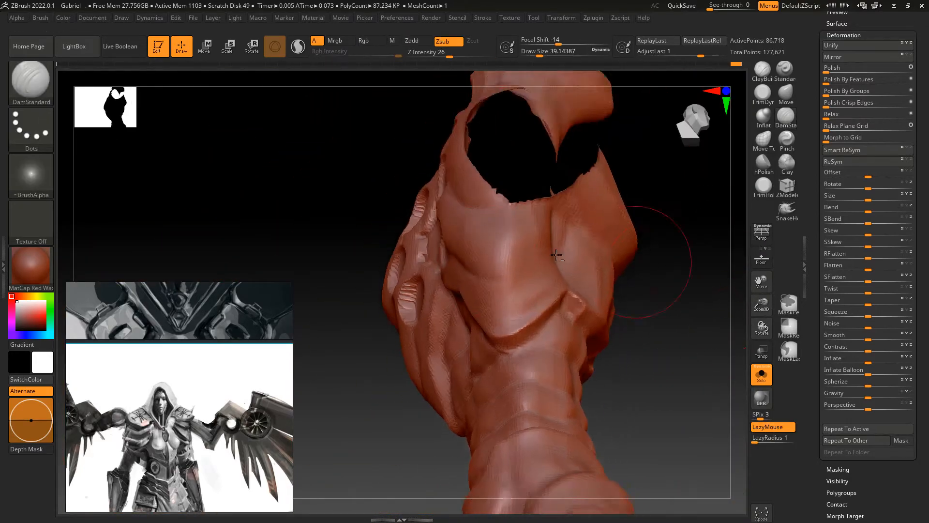
{"action": "right_click_drag", "start_coordinate": [611, 275], "coordinate": [716, 286]}
{"action": "right_click_drag", "start_coordinate": [716, 285], "coordinate": [598, 248], "text": "ctrl"}
{"action": "right_click_drag", "start_coordinate": [598, 247], "coordinate": [675, 297], "text": "ctrl"}
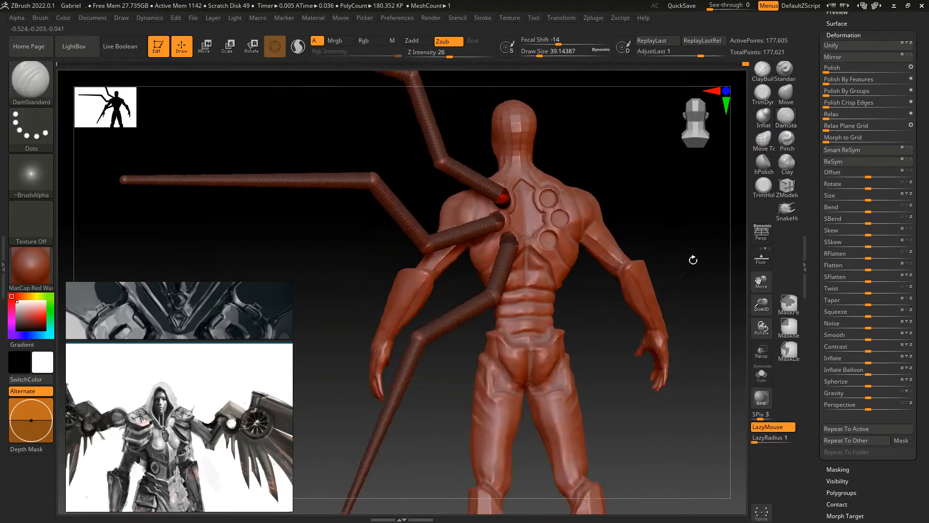
- Carve diagonal armour-like creases across the thighs with the DamStandard brush
{"action": "mouse_move", "coordinate": [690, 262]}
{"action": "right_mouse_down", "text": "ctrl"}
{"action": "mouse_move", "coordinate": [694, 295]}
{"action": "mouse_move", "coordinate": [696, 285]}
{"action": "right_mouse_up", "text": "ctrl"}
{"action": "mouse_move", "coordinate": [603, 206]}
{"action": "right_mouse_down", "text": "ctrl"}
{"action": "mouse_move", "coordinate": [697, 257]}
{"action": "mouse_move", "coordinate": [624, 194]}
{"action": "right_mouse_up", "text": "ctrl"}
{"action": "mouse_move", "coordinate": [550, 241]}
{"action": "right_mouse_down", "text": "ctrl"}
{"action": "mouse_move", "coordinate": [596, 202]}
{"action": "mouse_move", "coordinate": [640, 276]}
{"action": "mouse_move", "coordinate": [626, 260]}
{"action": "mouse_move", "coordinate": [696, 261]}
{"action": "mouse_move", "coordinate": [629, 271]}
{"action": "right_mouse_up", "text": "ctrl"}
{"action": "key", "text": "b"}
{"action": "key", "text": "d"}
{"action": "key", "text": "s"}
{"action": "right_click_drag", "start_coordinate": [502, 289], "coordinate": [590, 280]}
{"action": "right_click_drag", "start_coordinate": [639, 316], "coordinate": [529, 254]}
- Refine the leg creases with DamStandard at an adjusted draw size, undoing unwanted strokes
{"action": "left_click", "coordinate": [584, 264]}
{"action": "mouse_move", "coordinate": [584, 264]}
{"action": "right_mouse_down"}
{"action": "mouse_move", "coordinate": [616, 283]}
{"action": "mouse_move", "coordinate": [570, 269]}
{"action": "mouse_move", "coordinate": [579, 267]}
{"action": "mouse_move", "coordinate": [529, 282]}
{"action": "mouse_move", "coordinate": [647, 263]}
{"action": "mouse_move", "coordinate": [605, 240]}
{"action": "mouse_move", "coordinate": [663, 283]}
{"action": "mouse_move", "coordinate": [676, 324]}
{"action": "mouse_move", "coordinate": [594, 317]}
{"action": "mouse_move", "coordinate": [669, 310]}
{"action": "right_mouse_up"}
{"action": "key", "text": "ctrl+z"}
{"action": "key", "text": "s"}
{"action": "left_click_drag", "start_coordinate": [670, 311], "coordinate": [664, 311]}
{"action": "mouse_move", "coordinate": [664, 311]}
{"action": "right_mouse_down"}
{"action": "mouse_move", "coordinate": [560, 245]}
{"action": "mouse_move", "coordinate": [524, 303]}
{"action": "mouse_move", "coordinate": [684, 276]}
{"action": "mouse_move", "coordinate": [625, 276]}
{"action": "mouse_move", "coordinate": [626, 249]}
{"action": "mouse_move", "coordinate": [762, 303]}
{"action": "mouse_move", "coordinate": [591, 270]}
{"action": "right_mouse_up"}
{"action": "key", "text": "ctrl+z"}
{"action": "key", "text": "ctrl+z"}
{"action": "key", "text": "ctrl+shift+z"}
- Adjust the silhouette of the lower thighs above the knees with the Move brush at a draw size of about 51
{"action": "key", "text": "b"}
{"action": "key", "text": "m"}
{"action": "key", "text": "v"}
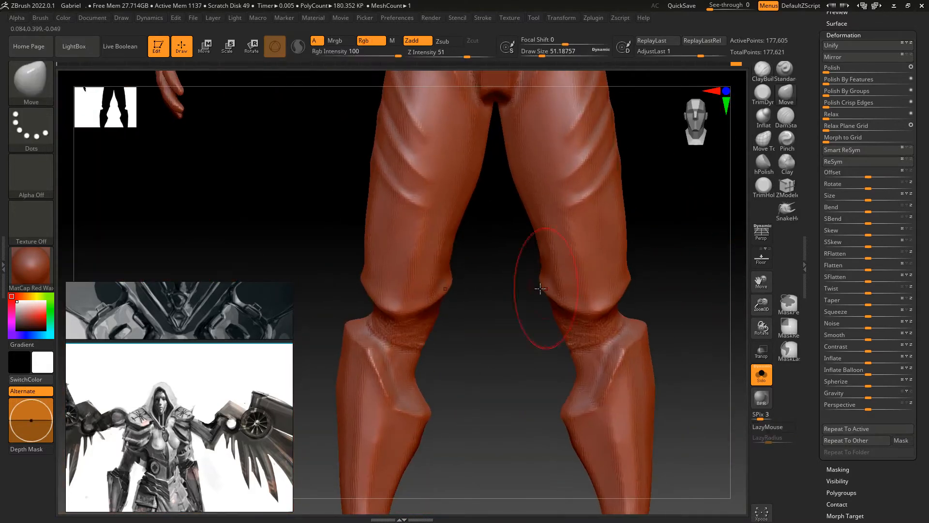
{"action": "right_click_drag", "start_coordinate": [520, 236], "coordinate": [520, 288], "text": "alt"}
{"action": "mouse_move", "coordinate": [731, 276]}
{"action": "right_mouse_down"}
{"action": "mouse_move", "coordinate": [564, 307]}
{"action": "mouse_move", "coordinate": [615, 299]}
{"action": "right_mouse_up"}
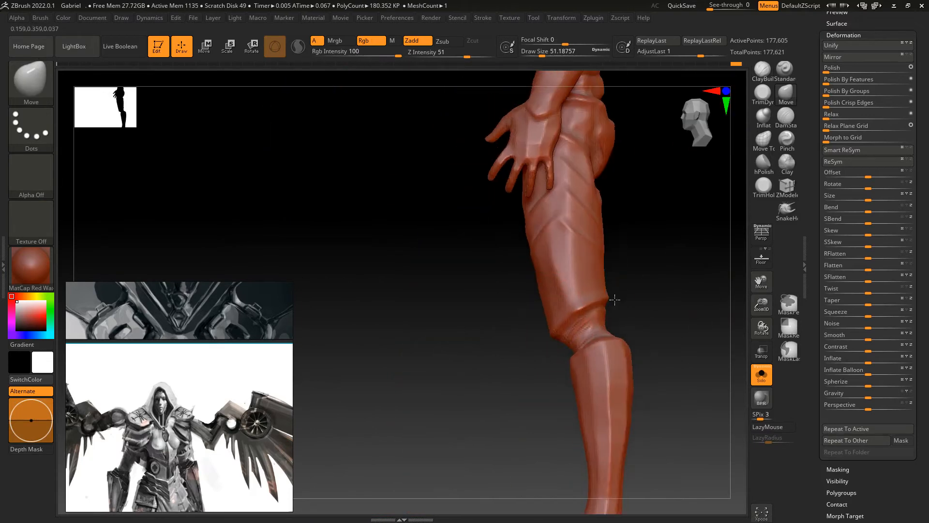
{"action": "mouse_move", "coordinate": [753, 298]}
{"action": "left_mouse_down"}
{"action": "mouse_move", "coordinate": [767, 317]}
{"action": "mouse_move", "coordinate": [724, 284]}
{"action": "mouse_move", "coordinate": [746, 227]}
{"action": "left_mouse_up"}
- Mask the head, neck and chest, leaving the shoulders and arms free
{"action": "left_click", "coordinate": [786, 117]}
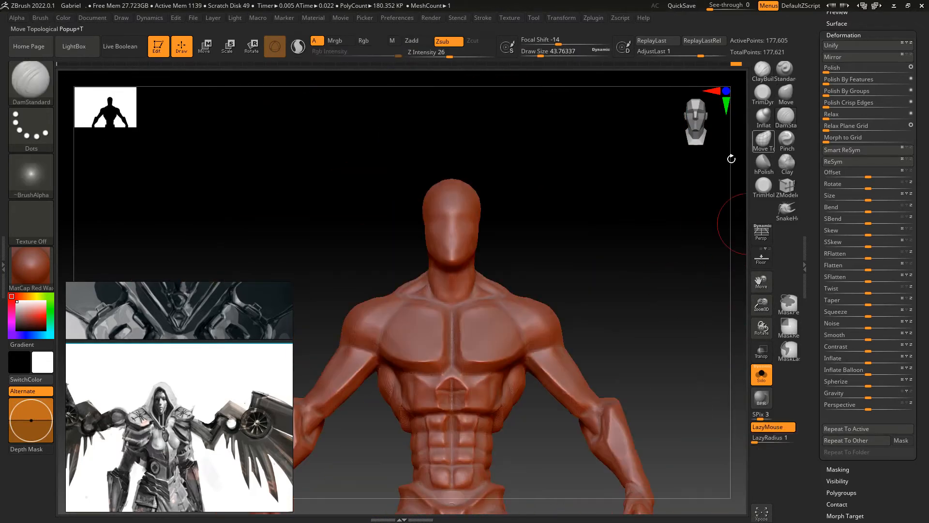
{"action": "right_click_drag", "start_coordinate": [730, 158], "coordinate": [547, 255], "text": "ctrl"}
{"action": "key", "text": "s"}
{"action": "left_click_drag", "start_coordinate": [543, 255], "coordinate": [549, 255]}
{"action": "mouse_move", "coordinate": [557, 256]}
{"action": "right_mouse_down", "text": "ctrl"}
{"action": "mouse_move", "coordinate": [589, 277]}
{"action": "mouse_move", "coordinate": [562, 285]}
{"action": "mouse_move", "coordinate": [713, 270]}
{"action": "right_mouse_up", "text": "ctrl"}
{"action": "mouse_move", "coordinate": [598, 377]}
{"action": "left_mouse_down", "text": "ctrl"}
{"action": "mouse_move", "coordinate": [587, 217]}
{"action": "mouse_move", "coordinate": [557, 499]}
{"action": "left_mouse_up", "text": "ctrl"}
{"action": "right_click_drag", "start_coordinate": [576, 368], "coordinate": [598, 302], "text": "ctrl"}
{"action": "left_click_drag", "start_coordinate": [598, 302], "coordinate": [489, 319], "text": "ctrl"}
{"action": "right_click_drag", "start_coordinate": [629, 300], "coordinate": [738, 223], "text": "ctrl"}
- Pull the unmasked shoulder tops up into pointed pauldron plates with the Move brush, using draw sizes of about 87 and 77
{"action": "left_click", "coordinate": [786, 95]}
{"action": "left_click_drag", "start_coordinate": [520, 247], "coordinate": [496, 193]}
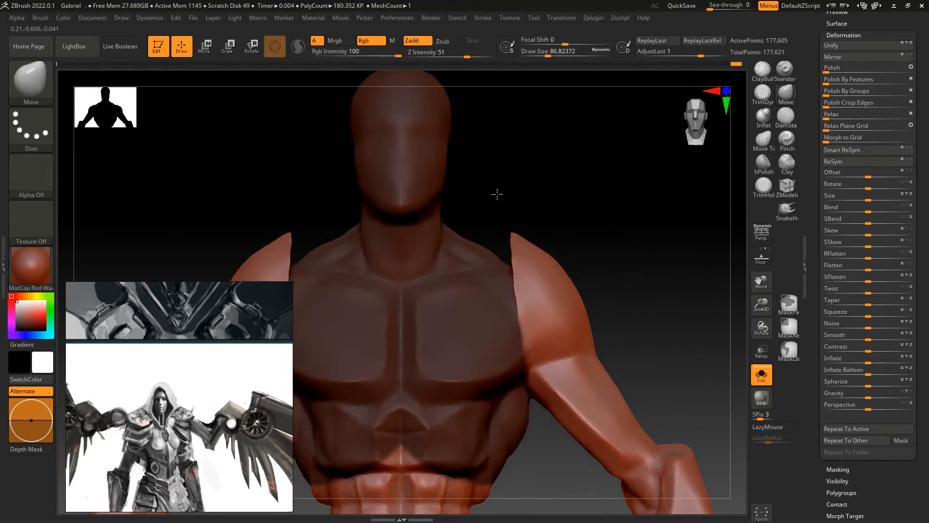
{"action": "right_click_drag", "start_coordinate": [626, 209], "coordinate": [691, 293], "text": "ctrl"}
{"action": "right_click_drag", "start_coordinate": [580, 236], "coordinate": [582, 229], "text": "shift"}
{"action": "key", "text": "s"}
{"action": "left_click_drag", "start_coordinate": [585, 230], "coordinate": [576, 230]}
- Extend the mask over the inner part of the pointed shoulder plate with a slanted edge, undoing unwanted changes
{"action": "mouse_move", "coordinate": [690, 253]}
{"action": "right_mouse_down", "text": "ctrl"}
{"action": "mouse_move", "coordinate": [652, 238]}
{"action": "mouse_move", "coordinate": [696, 208]}
{"action": "mouse_move", "coordinate": [604, 321]}
{"action": "right_mouse_up", "text": "ctrl"}
{"action": "left_click", "coordinate": [687, 232], "text": "ctrl"}
{"action": "left_click", "coordinate": [570, 135], "text": "ctrl"}
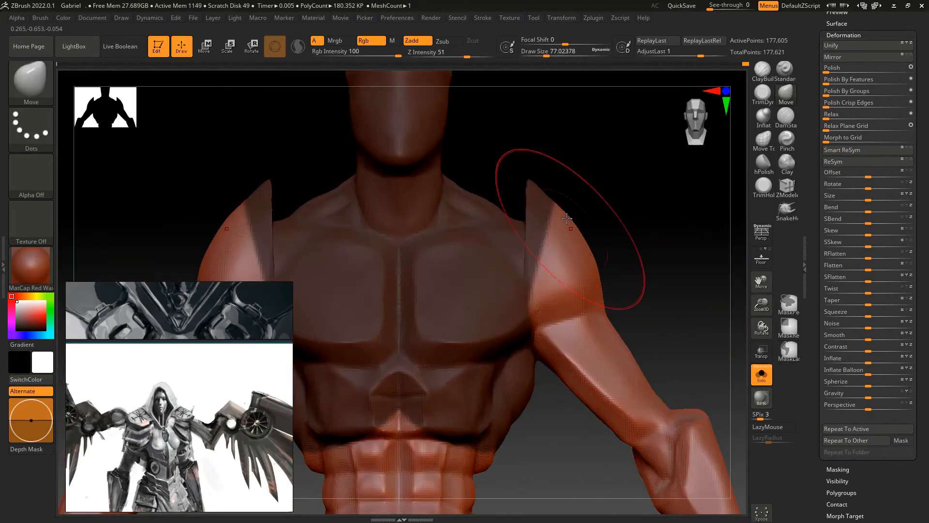
{"action": "right_click_drag", "start_coordinate": [704, 286], "coordinate": [694, 257], "text": "ctrl"}
{"action": "key", "text": "ctrl+z"}
{"action": "key", "text": "ctrl+z"}
{"action": "right_click_drag", "start_coordinate": [541, 201], "coordinate": [587, 217], "text": "alt"}
{"action": "key", "text": "ctrl+shift+z"}
{"action": "right_click_drag", "start_coordinate": [653, 256], "coordinate": [685, 282], "text": "ctrl"}
{"action": "key", "text": "ctrl+z"}
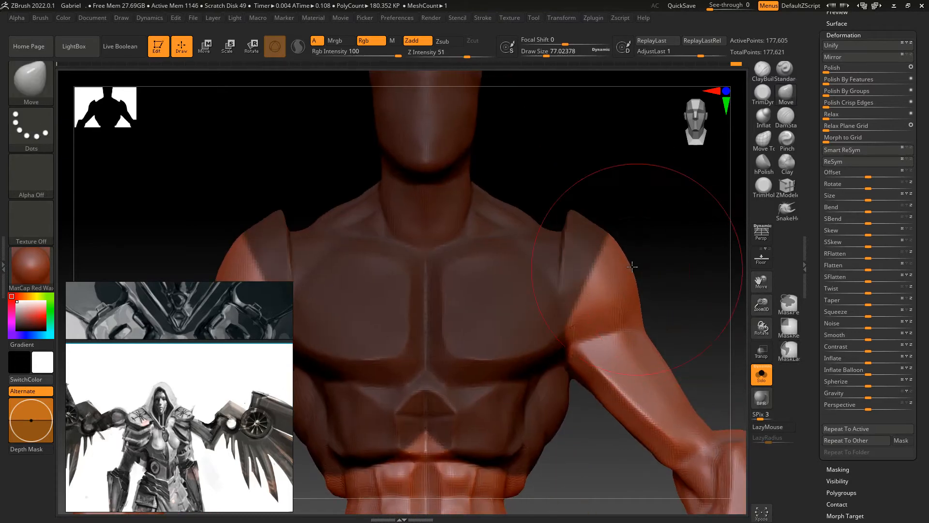
- Pull out further overlapping pointed plates on the shoulders with the Move brush, extending the mask between them
{"action": "right_click_drag", "start_coordinate": [630, 224], "coordinate": [600, 253]}
{"action": "right_click_drag", "start_coordinate": [620, 223], "coordinate": [679, 272], "text": "ctrl"}
{"action": "left_click_drag", "start_coordinate": [587, 266], "coordinate": [589, 267]}
{"action": "mouse_move", "coordinate": [630, 271]}
{"action": "right_mouse_down", "text": "ctrl"}
{"action": "mouse_move", "coordinate": [657, 307]}
{"action": "mouse_move", "coordinate": [668, 348]}
{"action": "mouse_move", "coordinate": [601, 269]}
{"action": "right_mouse_up", "text": "ctrl"}
{"action": "left_click_drag", "start_coordinate": [644, 228], "coordinate": [654, 242], "text": "ctrl"}
{"action": "mouse_move", "coordinate": [601, 252]}
{"action": "right_mouse_down", "text": "ctrl"}
{"action": "mouse_move", "coordinate": [587, 229]}
{"action": "mouse_move", "coordinate": [681, 276]}
{"action": "right_mouse_up", "text": "ctrl"}
- Mask the arm area below the shoulder plates and invert the mask to free the layered plates for shaping
{"action": "right_click_drag", "start_coordinate": [573, 315], "coordinate": [678, 312]}
{"action": "mouse_move", "coordinate": [677, 312]}
{"action": "right_mouse_down", "text": "ctrl"}
{"action": "mouse_move", "coordinate": [749, 309]}
{"action": "mouse_move", "coordinate": [644, 252]}
{"action": "right_mouse_up", "text": "ctrl"}
{"action": "mouse_move", "coordinate": [550, 263]}
{"action": "left_mouse_down", "text": "ctrl"}
{"action": "mouse_move", "coordinate": [382, 247]}
{"action": "mouse_move", "coordinate": [597, 286]}
{"action": "left_mouse_up", "text": "ctrl"}
{"action": "left_click", "coordinate": [677, 301], "text": "ctrl"}
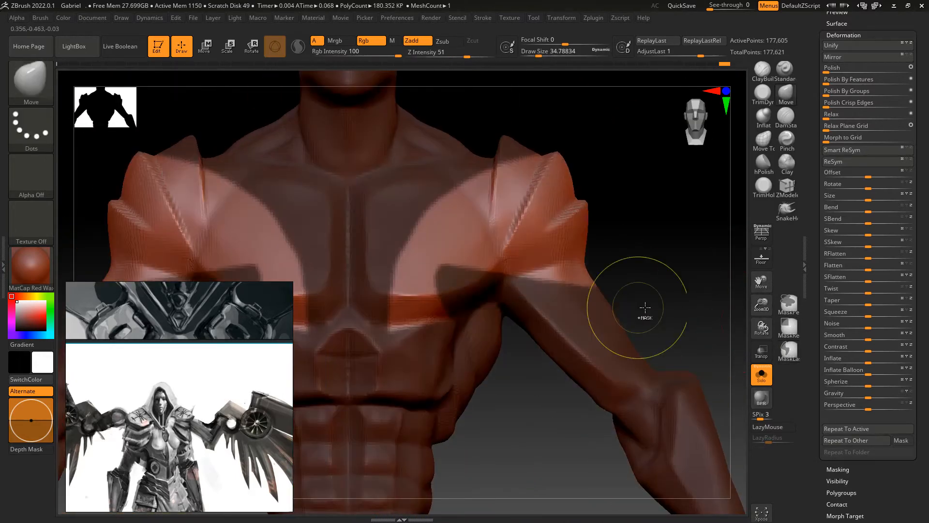
- Clear the current mask and remask the torso, leaving the shoulders and arms free
{"action": "left_click_drag", "start_coordinate": [710, 241], "coordinate": [697, 261], "text": "ctrl"}
{"action": "mouse_move", "coordinate": [629, 288]}
{"action": "left_mouse_down", "text": "ctrl"}
{"action": "mouse_move", "coordinate": [394, 261]}
{"action": "mouse_move", "coordinate": [375, 292]}
{"action": "left_mouse_up", "text": "ctrl"}
{"action": "left_click", "coordinate": [674, 229], "text": "ctrl"}
{"action": "mouse_move", "coordinate": [651, 290]}
{"action": "right_mouse_down"}
{"action": "mouse_move", "coordinate": [641, 263]}
{"action": "mouse_move", "coordinate": [724, 269]}
{"action": "right_mouse_up"}
{"action": "left_click_drag", "start_coordinate": [724, 269], "coordinate": [732, 285], "text": "ctrl"}
- Crease the shoulder plate edges with DamStandard and adjust their shape with the Move brush
{"action": "key", "text": "b"}
{"action": "key", "text": "d"}
{"action": "key", "text": "s"}
{"action": "mouse_move", "coordinate": [732, 286]}
{"action": "right_mouse_down"}
{"action": "mouse_move", "coordinate": [739, 300]}
{"action": "mouse_move", "coordinate": [597, 215]}
{"action": "mouse_move", "coordinate": [769, 209]}
{"action": "mouse_move", "coordinate": [726, 252]}
{"action": "right_mouse_up"}
{"action": "key", "text": "b"}
{"action": "key", "text": "m"}
{"action": "key", "text": "v"}
{"action": "mouse_move", "coordinate": [726, 252]}
{"action": "right_mouse_down", "text": "ctrl"}
{"action": "mouse_move", "coordinate": [707, 290]}
{"action": "mouse_move", "coordinate": [639, 318]}
{"action": "mouse_move", "coordinate": [621, 315]}
{"action": "mouse_move", "coordinate": [602, 274]}
{"action": "mouse_move", "coordinate": [715, 250]}
{"action": "right_mouse_up", "text": "ctrl"}
{"action": "key", "text": "s"}
{"action": "key", "text": "s"}
{"action": "left_click_drag", "start_coordinate": [714, 250], "coordinate": [717, 250]}
- Carve plate creases on the arm with DamStandard and add volume with ClayBuildup, undoing unwanted strokes
{"action": "mouse_move", "coordinate": [637, 276]}
{"action": "right_mouse_down"}
{"action": "mouse_move", "coordinate": [751, 303]}
{"action": "mouse_move", "coordinate": [723, 287]}
{"action": "mouse_move", "coordinate": [624, 319]}
{"action": "mouse_move", "coordinate": [574, 315]}
{"action": "mouse_move", "coordinate": [582, 274]}
{"action": "mouse_move", "coordinate": [609, 333]}
{"action": "mouse_move", "coordinate": [724, 226]}
{"action": "mouse_move", "coordinate": [641, 247]}
{"action": "mouse_move", "coordinate": [714, 221]}
{"action": "mouse_move", "coordinate": [544, 332]}
{"action": "right_mouse_up"}
{"action": "key", "text": "b"}
{"action": "key", "text": "d"}
{"action": "key", "text": "s"}
{"action": "key", "text": "b"}
{"action": "key", "text": "c"}
{"action": "key", "text": "b"}
{"action": "mouse_move", "coordinate": [562, 301]}
{"action": "right_mouse_down"}
{"action": "mouse_move", "coordinate": [624, 291]}
{"action": "mouse_move", "coordinate": [648, 271]}
{"action": "mouse_move", "coordinate": [674, 293]}
{"action": "mouse_move", "coordinate": [510, 310]}
{"action": "mouse_move", "coordinate": [734, 299]}
{"action": "mouse_move", "coordinate": [683, 279]}
{"action": "mouse_move", "coordinate": [676, 247]}
{"action": "mouse_move", "coordinate": [523, 277]}
{"action": "mouse_move", "coordinate": [593, 276]}
{"action": "mouse_move", "coordinate": [705, 216]}
{"action": "mouse_move", "coordinate": [566, 336]}
{"action": "mouse_move", "coordinate": [711, 259]}
{"action": "mouse_move", "coordinate": [548, 286]}
{"action": "mouse_move", "coordinate": [584, 279]}
{"action": "right_mouse_up"}
{"action": "key", "text": "ctrl+z"}
{"action": "key", "text": "ctrl+z"}
{"action": "key", "text": "ctrl+shift+z"}
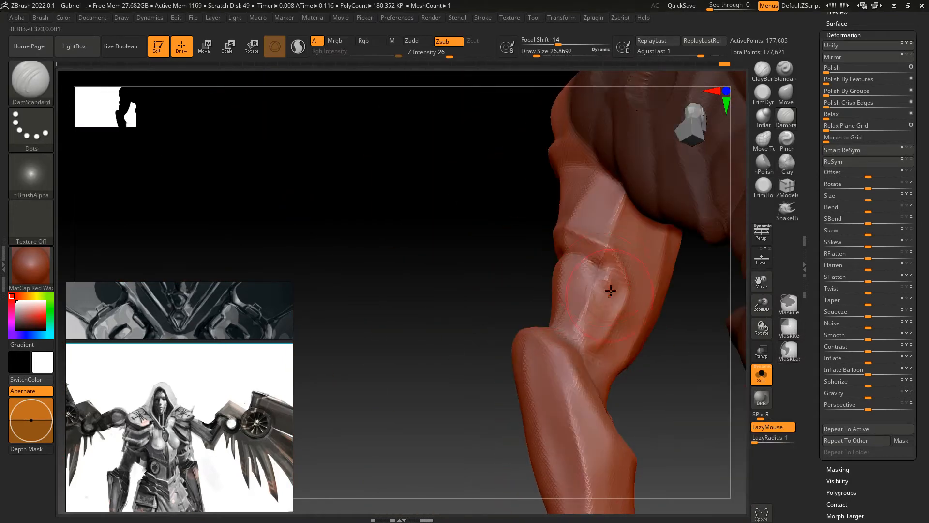
- Flatten the upper arm into hard-edged planes with TrimDynamic and hPolish at a draw size of about 20
{"action": "mouse_move", "coordinate": [671, 273]}
{"action": "right_mouse_down"}
{"action": "mouse_move", "coordinate": [660, 315]}
{"action": "mouse_move", "coordinate": [693, 268]}
{"action": "mouse_move", "coordinate": [647, 306]}
{"action": "mouse_move", "coordinate": [628, 277]}
{"action": "mouse_move", "coordinate": [691, 317]}
{"action": "mouse_move", "coordinate": [583, 272]}
{"action": "mouse_move", "coordinate": [725, 296]}
{"action": "mouse_move", "coordinate": [620, 277]}
{"action": "right_mouse_up"}
{"action": "key", "text": "b"}
{"action": "key", "text": "t"}
{"action": "key", "text": "d"}
{"action": "left_click", "coordinate": [789, 99]}
{"action": "mouse_move", "coordinate": [702, 262]}
{"action": "right_mouse_down"}
{"action": "mouse_move", "coordinate": [667, 291]}
{"action": "mouse_move", "coordinate": [684, 311]}
{"action": "mouse_move", "coordinate": [643, 322]}
{"action": "mouse_move", "coordinate": [565, 258]}
{"action": "right_mouse_up"}
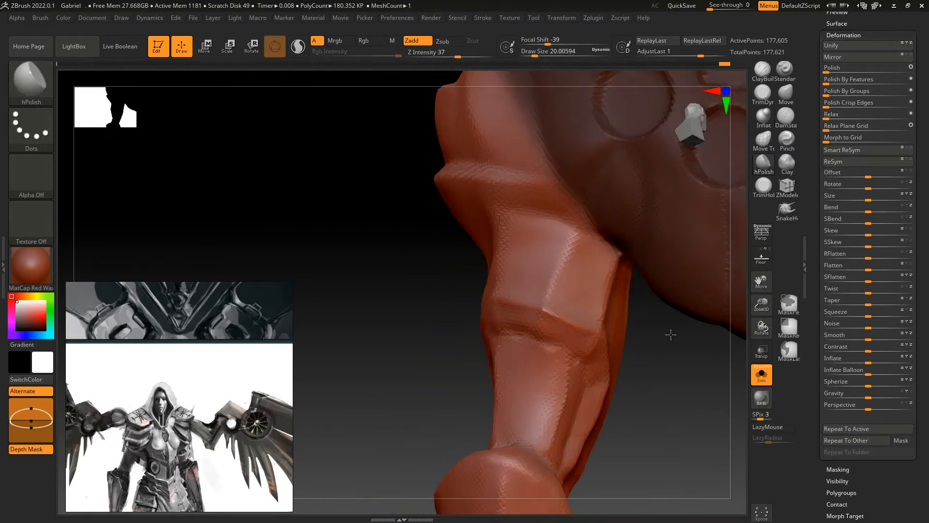
- Reshape the back of the upper arm with Move and carve its creases with DamStandard at a draw size of about 20
{"action": "right_click_drag", "start_coordinate": [592, 287], "coordinate": [697, 339]}
{"action": "mouse_move", "coordinate": [697, 338]}
{"action": "right_mouse_down", "text": "ctrl"}
{"action": "mouse_move", "coordinate": [716, 293]}
{"action": "mouse_move", "coordinate": [736, 168]}
{"action": "right_mouse_up", "text": "ctrl"}
{"action": "mouse_move", "coordinate": [707, 232]}
{"action": "right_mouse_down"}
{"action": "mouse_move", "coordinate": [649, 268]}
{"action": "mouse_move", "coordinate": [629, 259]}
{"action": "mouse_move", "coordinate": [704, 291]}
{"action": "mouse_move", "coordinate": [658, 289]}
{"action": "mouse_move", "coordinate": [539, 248]}
{"action": "mouse_move", "coordinate": [684, 245]}
{"action": "mouse_move", "coordinate": [678, 297]}
{"action": "mouse_move", "coordinate": [508, 283]}
{"action": "mouse_move", "coordinate": [435, 293]}
{"action": "mouse_move", "coordinate": [670, 249]}
{"action": "mouse_move", "coordinate": [584, 310]}
{"action": "mouse_move", "coordinate": [668, 269]}
{"action": "mouse_move", "coordinate": [669, 204]}
{"action": "mouse_move", "coordinate": [498, 360]}
{"action": "right_mouse_up"}
{"action": "key", "text": "b"}
{"action": "key", "text": "m"}
{"action": "key", "text": "v"}
{"action": "key", "text": "b"}
{"action": "key", "text": "d"}
{"action": "key", "text": "s"}
{"action": "key", "text": "s"}
{"action": "left_click", "coordinate": [514, 247]}
{"action": "key", "text": "alt+shift"}
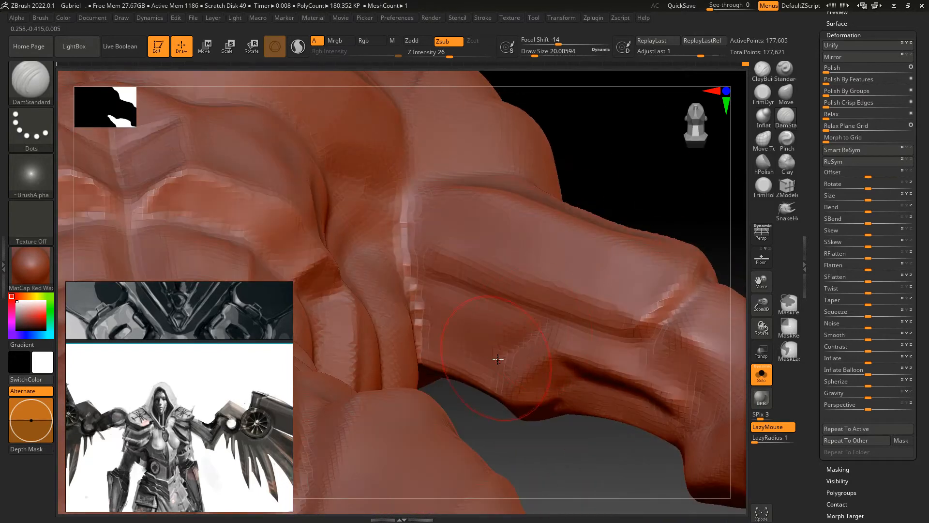
- Bring the full-body cyborg armour pictures into view on the reference board
{"action": "right_click_drag", "start_coordinate": [667, 298], "coordinate": [685, 277], "text": "ctrl"}
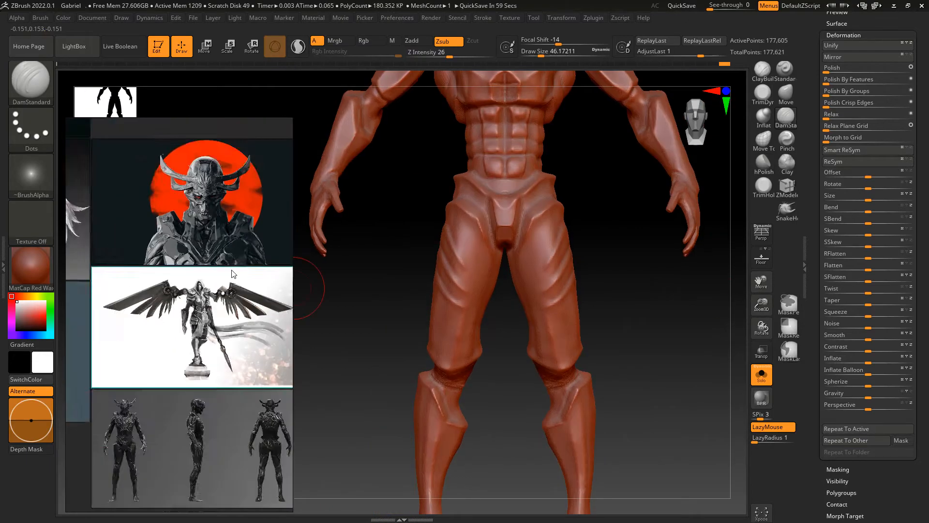
{"action": "scroll", "coordinate": [255, 333], "scroll_direction": "down", "scroll_amount": 3}
{"action": "scroll", "coordinate": [248, 271], "scroll_direction": "up", "scroll_amount": 2}
{"action": "middle_click_drag", "start_coordinate": [248, 271], "coordinate": [223, 360]}
{"action": "scroll", "coordinate": [146, 200], "scroll_direction": "up", "scroll_amount": 3}
- Refine the silhouette of the forearm armour with the Move brush, following the cyborg references
{"action": "mouse_move", "coordinate": [629, 316]}
{"action": "left_mouse_down"}
{"action": "mouse_move", "coordinate": [654, 302]}
{"action": "mouse_move", "coordinate": [676, 340]}
{"action": "mouse_move", "coordinate": [492, 324]}
{"action": "mouse_move", "coordinate": [720, 318]}
{"action": "left_mouse_up"}
{"action": "mouse_move", "coordinate": [651, 325]}
{"action": "left_mouse_down", "text": "alt"}
{"action": "mouse_move", "coordinate": [744, 342]}
{"action": "mouse_move", "coordinate": [697, 315]}
{"action": "mouse_move", "coordinate": [748, 305]}
{"action": "mouse_move", "coordinate": [681, 284]}
{"action": "mouse_move", "coordinate": [688, 303]}
{"action": "left_mouse_up", "text": "alt"}
{"action": "mouse_move", "coordinate": [648, 303]}
{"action": "left_mouse_down"}
{"action": "mouse_move", "coordinate": [678, 307]}
{"action": "mouse_move", "coordinate": [634, 274]}
{"action": "mouse_move", "coordinate": [625, 253]}
{"action": "mouse_move", "coordinate": [566, 296]}
{"action": "left_mouse_up"}
{"action": "key", "text": "ctrl+shift+z"}
{"action": "left_click_drag", "start_coordinate": [644, 244], "coordinate": [551, 262]}
{"action": "left_click", "coordinate": [785, 94]}
{"action": "left_click_drag", "start_coordinate": [678, 262], "coordinate": [560, 307]}
{"action": "mouse_move", "coordinate": [402, 295]}
{"action": "left_mouse_down"}
{"action": "mouse_move", "coordinate": [562, 286]}
{"action": "mouse_move", "coordinate": [564, 309]}
{"action": "left_mouse_up"}
- Flatten the forearm and hand surfaces into planes with the trim brushes, adjusting the draw size between strokes
{"action": "left_click", "coordinate": [763, 94]}
{"action": "mouse_move", "coordinate": [677, 203]}
{"action": "left_mouse_down"}
{"action": "mouse_move", "coordinate": [811, 213]}
{"action": "mouse_move", "coordinate": [561, 261]}
{"action": "left_mouse_up"}
{"action": "left_click_drag", "start_coordinate": [552, 335], "coordinate": [643, 272]}
{"action": "key", "text": "s"}
{"action": "mouse_move", "coordinate": [654, 271]}
{"action": "left_mouse_down"}
{"action": "mouse_move", "coordinate": [631, 228]}
{"action": "mouse_move", "coordinate": [635, 292]}
{"action": "mouse_move", "coordinate": [673, 280]}
{"action": "mouse_move", "coordinate": [541, 391]}
{"action": "mouse_move", "coordinate": [469, 191]}
{"action": "mouse_move", "coordinate": [620, 307]}
{"action": "mouse_move", "coordinate": [645, 170]}
{"action": "left_mouse_up"}
{"action": "key", "text": "b"}
{"action": "key", "text": "t"}
{"action": "key", "text": "h"}
{"action": "left_click_drag", "start_coordinate": [637, 335], "coordinate": [634, 335]}
{"action": "key", "text": "s"}
{"action": "left_click_drag", "start_coordinate": [682, 307], "coordinate": [679, 306]}
{"action": "mouse_move", "coordinate": [679, 307]}
{"action": "left_mouse_down"}
{"action": "mouse_move", "coordinate": [607, 243]}
{"action": "mouse_move", "coordinate": [588, 305]}
{"action": "mouse_move", "coordinate": [617, 280]}
{"action": "left_mouse_up"}
{"action": "left_click_drag", "start_coordinate": [571, 307], "coordinate": [693, 305], "text": "alt"}
- Crease the wrist with DamStandard and build up its cuff with ClayBuildup at a draw size of about 8.4
{"action": "left_click", "coordinate": [789, 127]}
{"action": "mouse_move", "coordinate": [718, 213]}
{"action": "left_mouse_down"}
{"action": "mouse_move", "coordinate": [697, 255]}
{"action": "mouse_move", "coordinate": [656, 250]}
{"action": "mouse_move", "coordinate": [701, 247]}
{"action": "mouse_move", "coordinate": [666, 244]}
{"action": "left_mouse_up"}
{"action": "key", "text": "b"}
{"action": "key", "text": "c"}
{"action": "key", "text": "b"}
{"action": "key", "text": "s"}
{"action": "mouse_move", "coordinate": [697, 247]}
{"action": "left_mouse_down"}
{"action": "mouse_move", "coordinate": [658, 250]}
{"action": "mouse_move", "coordinate": [611, 276]}
{"action": "left_mouse_up"}
{"action": "mouse_move", "coordinate": [683, 252]}
{"action": "left_mouse_down"}
{"action": "mouse_move", "coordinate": [716, 251]}
{"action": "mouse_move", "coordinate": [677, 254]}
{"action": "left_mouse_up"}
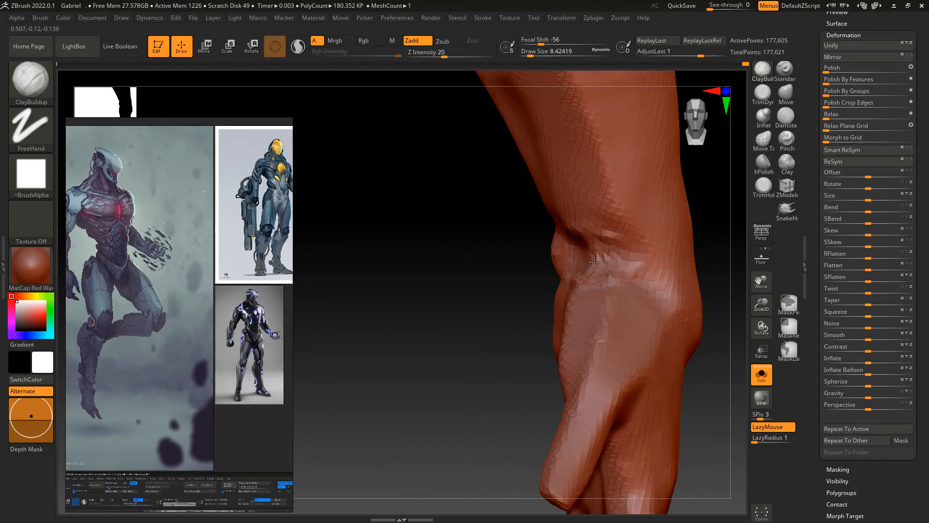
{"action": "left_click_drag", "start_coordinate": [594, 262], "coordinate": [579, 280]}
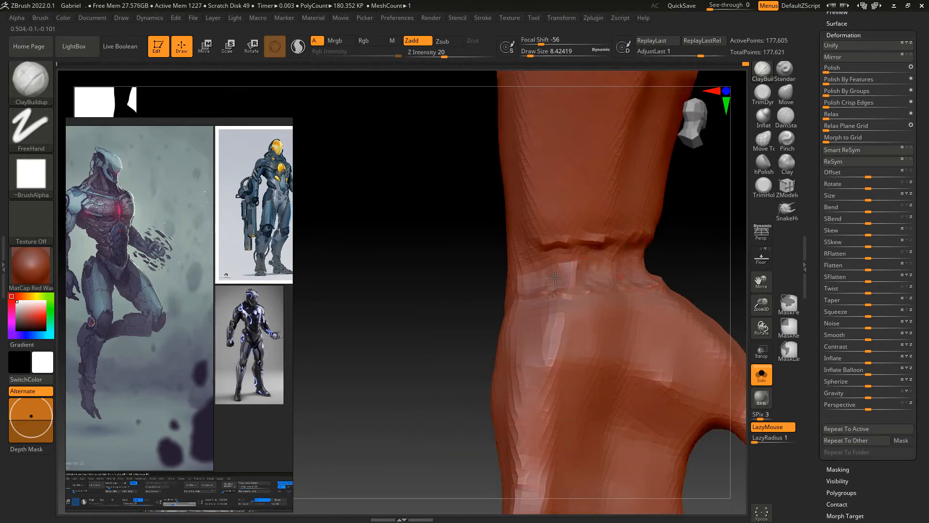
{"action": "mouse_move", "coordinate": [680, 233]}
{"action": "left_mouse_down"}
{"action": "mouse_move", "coordinate": [661, 203]}
{"action": "mouse_move", "coordinate": [668, 268]}
{"action": "mouse_move", "coordinate": [537, 250]}
{"action": "mouse_move", "coordinate": [669, 268]}
{"action": "mouse_move", "coordinate": [668, 217]}
{"action": "mouse_move", "coordinate": [678, 257]}
{"action": "mouse_move", "coordinate": [654, 240]}
{"action": "mouse_move", "coordinate": [502, 269]}
{"action": "left_mouse_up"}
{"action": "mouse_move", "coordinate": [450, 308]}
{"action": "left_mouse_down"}
{"action": "mouse_move", "coordinate": [695, 247]}
{"action": "mouse_move", "coordinate": [695, 278]}
{"action": "left_mouse_up"}
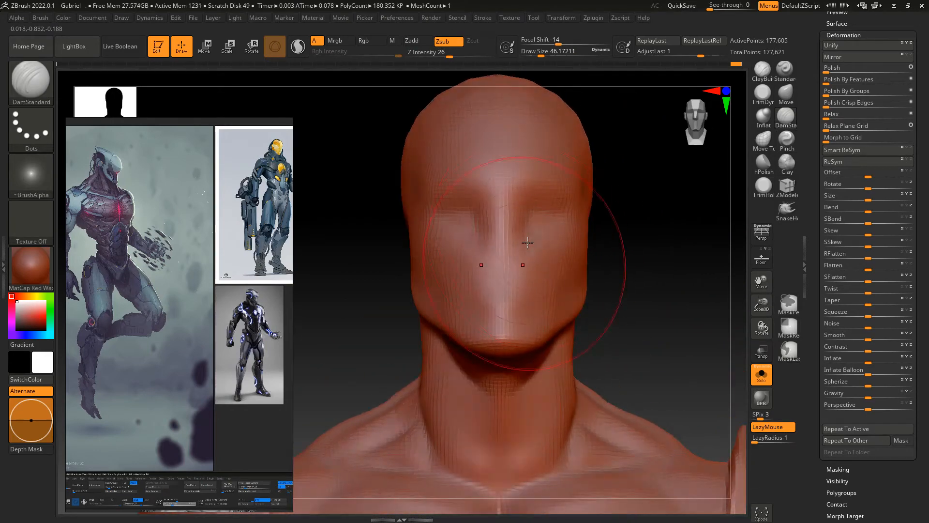
- Carve the brow, eye sockets and cheeks into the blank head with DamStandard, reducing the draw size to about 18
{"action": "left_click_drag", "start_coordinate": [572, 285], "coordinate": [624, 280], "text": "alt"}
{"action": "left_click_drag", "start_coordinate": [506, 269], "coordinate": [720, 313]}
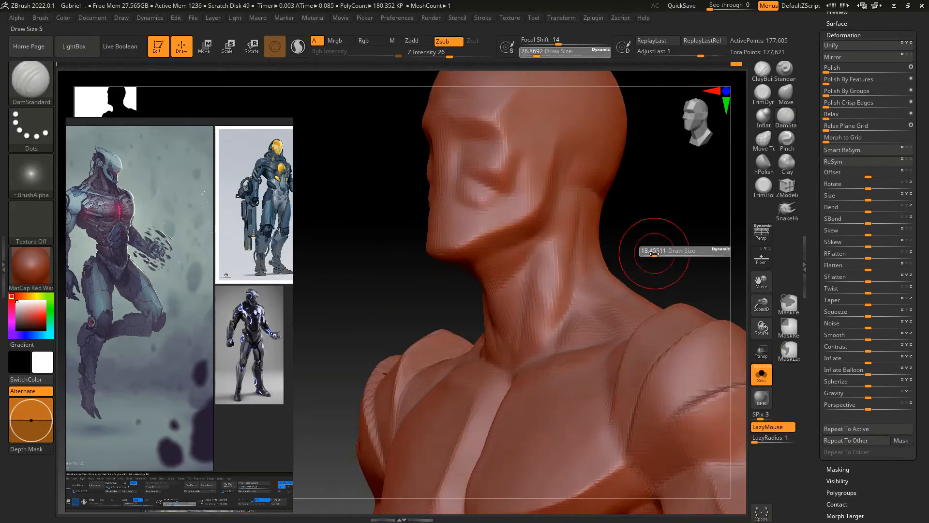
{"action": "mouse_move", "coordinate": [678, 296]}
{"action": "left_mouse_down"}
{"action": "mouse_move", "coordinate": [643, 268]}
{"action": "mouse_move", "coordinate": [652, 251]}
{"action": "mouse_move", "coordinate": [682, 272]}
{"action": "mouse_move", "coordinate": [528, 268]}
{"action": "left_mouse_up"}
{"action": "key", "text": "s"}
{"action": "mouse_move", "coordinate": [426, 286]}
{"action": "left_mouse_down", "text": "shift"}
{"action": "mouse_move", "coordinate": [567, 297]}
{"action": "mouse_move", "coordinate": [560, 256]}
{"action": "left_mouse_up", "text": "shift"}
{"action": "left_click_drag", "start_coordinate": [674, 319], "coordinate": [522, 291]}
- Pull out the nose and refine the brow with the Move brush at a draw size of about 14
{"action": "key", "text": "b"}
{"action": "key", "text": "m"}
{"action": "key", "text": "v"}
{"action": "key", "text": "s"}
{"action": "left_click_drag", "start_coordinate": [522, 224], "coordinate": [528, 224]}
{"action": "mouse_move", "coordinate": [528, 224]}
{"action": "left_mouse_down", "text": "alt"}
{"action": "mouse_move", "coordinate": [736, 305]}
{"action": "mouse_move", "coordinate": [494, 216]}
{"action": "mouse_move", "coordinate": [563, 258]}
{"action": "left_mouse_up", "text": "alt"}
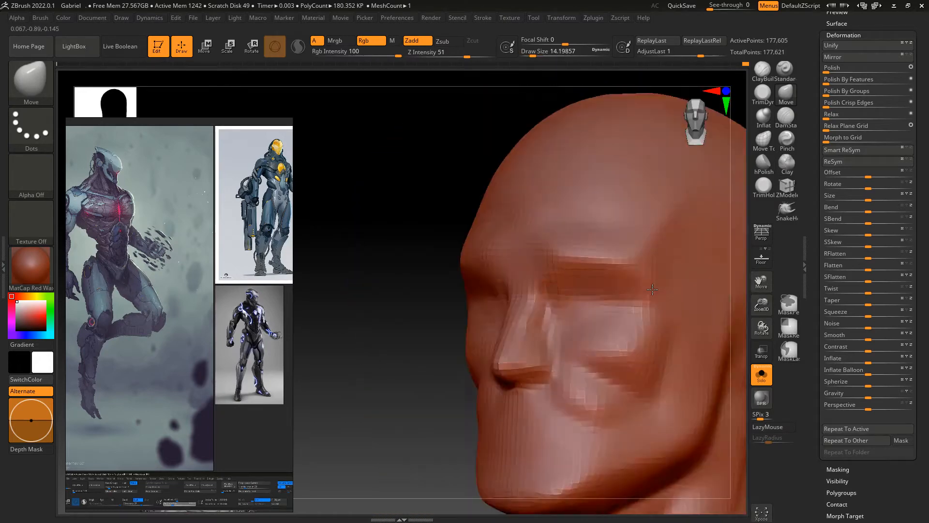
- Sharpen the edges of the nose and eye sockets with DamStandard
{"action": "key", "text": "b"}
{"action": "key", "text": "d"}
{"action": "key", "text": "s"}
{"action": "left_click_drag", "start_coordinate": [715, 281], "coordinate": [681, 278], "text": "alt"}
{"action": "left_click_drag", "start_coordinate": [491, 302], "coordinate": [453, 297]}
{"action": "mouse_move", "coordinate": [697, 305]}
{"action": "left_mouse_down"}
{"action": "mouse_move", "coordinate": [443, 315]}
{"action": "mouse_move", "coordinate": [677, 314]}
{"action": "mouse_move", "coordinate": [691, 272]}
{"action": "mouse_move", "coordinate": [707, 291]}
{"action": "left_mouse_up"}
- Adjust the cheeks and jaw with Move, crease around them with DamStandard and add fullness with the Inflat brush
{"action": "key", "text": "b"}
{"action": "key", "text": "m"}
{"action": "key", "text": "v"}
{"action": "mouse_move", "coordinate": [706, 290]}
{"action": "left_mouse_down", "text": "shift"}
{"action": "mouse_move", "coordinate": [517, 274]}
{"action": "mouse_move", "coordinate": [502, 365]}
{"action": "mouse_move", "coordinate": [643, 311]}
{"action": "mouse_move", "coordinate": [556, 290]}
{"action": "left_mouse_up", "text": "shift"}
{"action": "key", "text": "b"}
{"action": "key", "text": "d"}
{"action": "key", "text": "s"}
{"action": "mouse_move", "coordinate": [728, 288]}
{"action": "left_mouse_down", "text": "shift"}
{"action": "mouse_move", "coordinate": [514, 281]}
{"action": "mouse_move", "coordinate": [473, 310]}
{"action": "mouse_move", "coordinate": [709, 297]}
{"action": "mouse_move", "coordinate": [430, 304]}
{"action": "mouse_move", "coordinate": [585, 245]}
{"action": "mouse_move", "coordinate": [419, 313]}
{"action": "mouse_move", "coordinate": [671, 289]}
{"action": "left_mouse_up", "text": "shift"}
{"action": "left_click", "coordinate": [763, 117]}
{"action": "mouse_move", "coordinate": [436, 286]}
{"action": "left_mouse_down"}
{"action": "mouse_move", "coordinate": [777, 278]}
{"action": "mouse_move", "coordinate": [532, 232]}
{"action": "mouse_move", "coordinate": [717, 299]}
{"action": "mouse_move", "coordinate": [616, 241]}
{"action": "mouse_move", "coordinate": [424, 222]}
{"action": "left_mouse_up"}
- Carve the mouth line and surrounding creases with DamStandard at a draw size of about 10.6
{"action": "key", "text": "b"}
{"action": "key", "text": "d"}
{"action": "key", "text": "s"}
{"action": "key", "text": "s"}
{"action": "left_click_drag", "start_coordinate": [424, 222], "coordinate": [424, 222]}
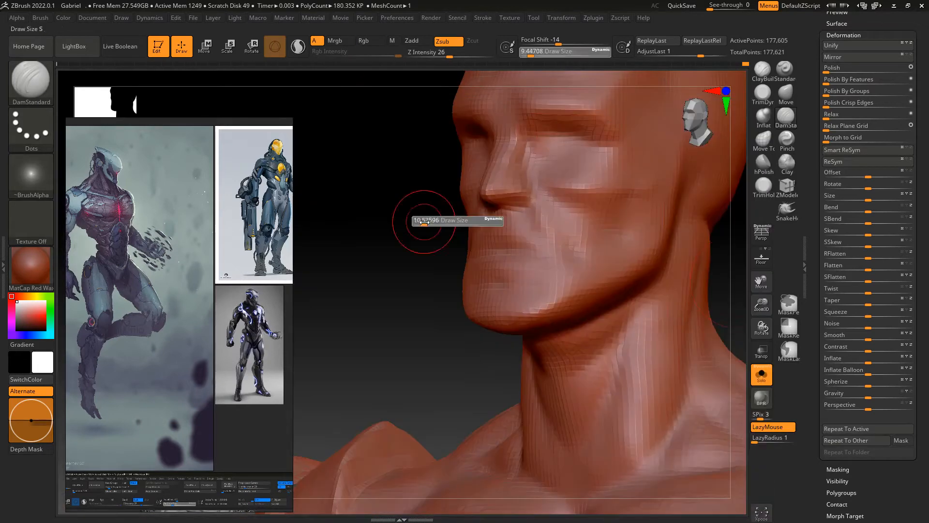
{"action": "left_click_drag", "start_coordinate": [683, 256], "coordinate": [444, 269]}
- Reshape the mouth and lower face with the Move brush at a draw size of about 20
{"action": "key", "text": "b"}
{"action": "key", "text": "m"}
{"action": "key", "text": "v"}
{"action": "left_click_drag", "start_coordinate": [527, 289], "coordinate": [653, 278]}
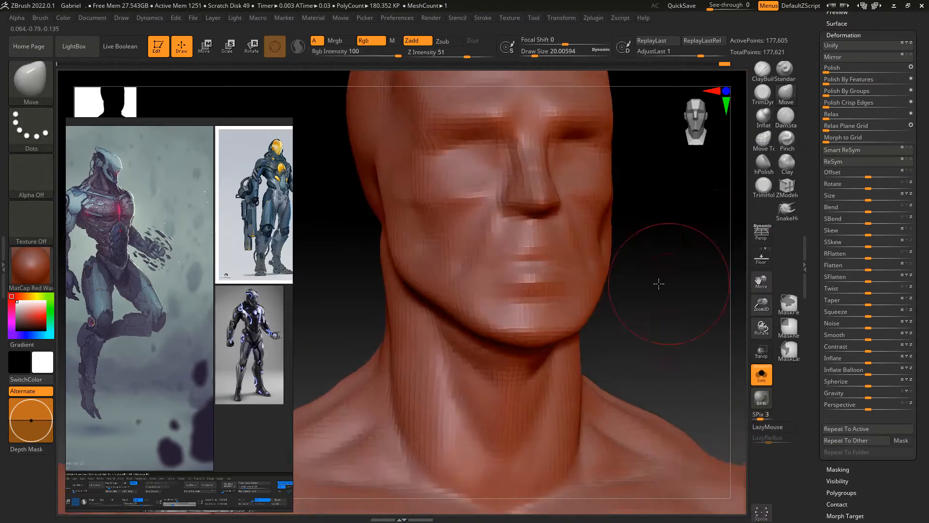
- Build up the cheeks and mouth area with ClayBuildup, correcting the face proportions with the Move brush
{"action": "mouse_move", "coordinate": [523, 297]}
{"action": "right_mouse_down"}
{"action": "mouse_move", "coordinate": [531, 321]}
{"action": "mouse_move", "coordinate": [616, 328]}
{"action": "mouse_move", "coordinate": [705, 286]}
{"action": "mouse_move", "coordinate": [569, 266]}
{"action": "mouse_move", "coordinate": [699, 162]}
{"action": "mouse_move", "coordinate": [698, 232]}
{"action": "right_mouse_up"}
{"action": "key", "text": "s"}
{"action": "key", "text": "b"}
{"action": "key", "text": "m"}
{"action": "key", "text": "v"}
{"action": "key", "text": "b"}
{"action": "key", "text": "c"}
{"action": "key", "text": "b"}
{"action": "key", "text": "b"}
{"action": "key", "text": "m"}
{"action": "key", "text": "v"}
{"action": "mouse_move", "coordinate": [632, 301]}
{"action": "right_mouse_down"}
{"action": "mouse_move", "coordinate": [731, 182]}
{"action": "mouse_move", "coordinate": [682, 162]}
{"action": "mouse_move", "coordinate": [604, 278]}
{"action": "mouse_move", "coordinate": [701, 285]}
{"action": "right_mouse_up"}
- Add volume to the lips and chin with ClayBuildup
{"action": "mouse_move", "coordinate": [577, 307]}
{"action": "right_mouse_down"}
{"action": "mouse_move", "coordinate": [697, 268]}
{"action": "mouse_move", "coordinate": [697, 309]}
{"action": "right_mouse_up"}
{"action": "key", "text": "b"}
{"action": "key", "text": "c"}
{"action": "key", "text": "b"}
{"action": "mouse_move", "coordinate": [431, 291]}
{"action": "right_mouse_down"}
{"action": "mouse_move", "coordinate": [685, 302]}
{"action": "mouse_move", "coordinate": [734, 315]}
{"action": "mouse_move", "coordinate": [581, 301]}
{"action": "mouse_move", "coordinate": [543, 345]}
{"action": "right_mouse_up"}
{"action": "mouse_move", "coordinate": [544, 346]}
{"action": "right_mouse_down", "text": "ctrl"}
{"action": "mouse_move", "coordinate": [544, 307]}
{"action": "mouse_move", "coordinate": [696, 280]}
{"action": "right_mouse_up", "text": "ctrl"}
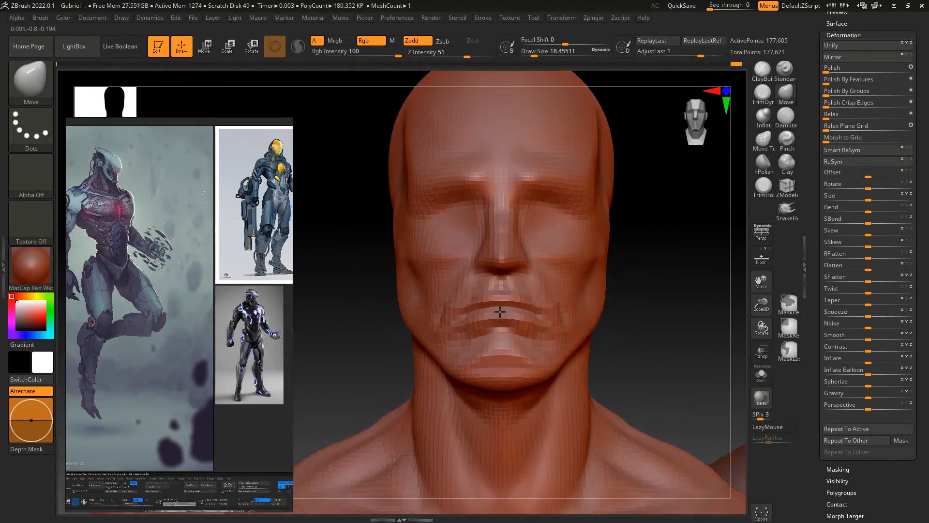
- Flatten the nose bridge and lip planes with the trim brushes, then adjust the chin with Move at about 17
{"action": "right_click_drag", "start_coordinate": [718, 300], "coordinate": [721, 276], "text": "ctrl"}
{"action": "left_click", "coordinate": [763, 188]}
{"action": "mouse_move", "coordinate": [659, 302]}
{"action": "right_mouse_down", "text": "ctrl"}
{"action": "mouse_move", "coordinate": [726, 274]}
{"action": "mouse_move", "coordinate": [692, 289]}
{"action": "right_mouse_up", "text": "ctrl"}
{"action": "mouse_move", "coordinate": [595, 284]}
{"action": "right_mouse_down"}
{"action": "mouse_move", "coordinate": [701, 259]}
{"action": "mouse_move", "coordinate": [731, 267]}
{"action": "right_mouse_up"}
{"action": "left_click", "coordinate": [763, 95]}
{"action": "right_click_drag", "start_coordinate": [503, 258], "coordinate": [629, 291]}
{"action": "key", "text": "b"}
{"action": "key", "text": "m"}
{"action": "key", "text": "v"}
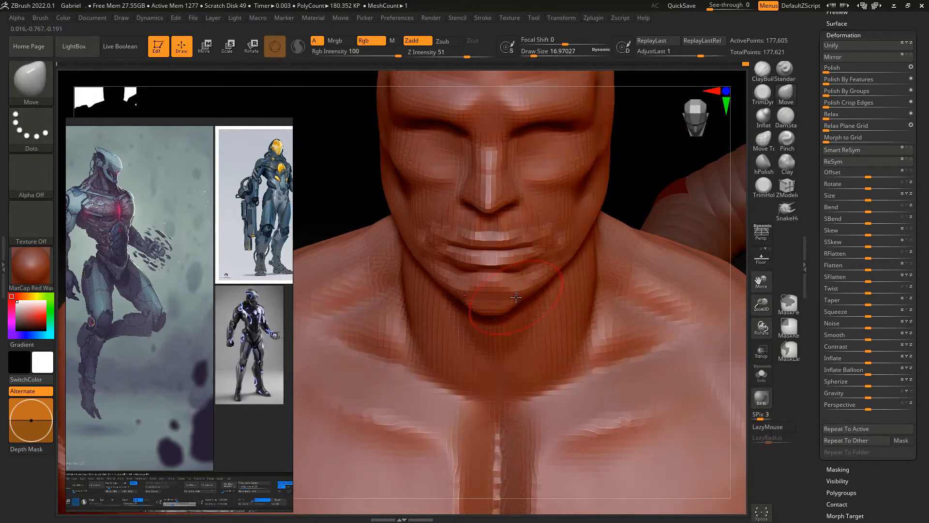
- Isolate the body from the wing rods with Solo mode and frame the head
{"action": "left_click_drag", "start_coordinate": [753, 300], "coordinate": [769, 303]}
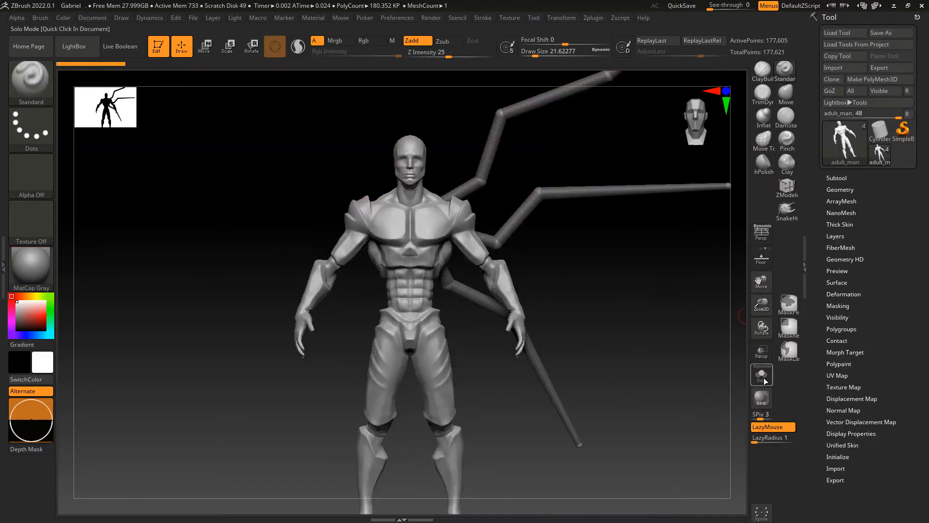
{"action": "left_click", "coordinate": [765, 381]}
{"action": "left_click_drag", "start_coordinate": [762, 304], "coordinate": [765, 339]}
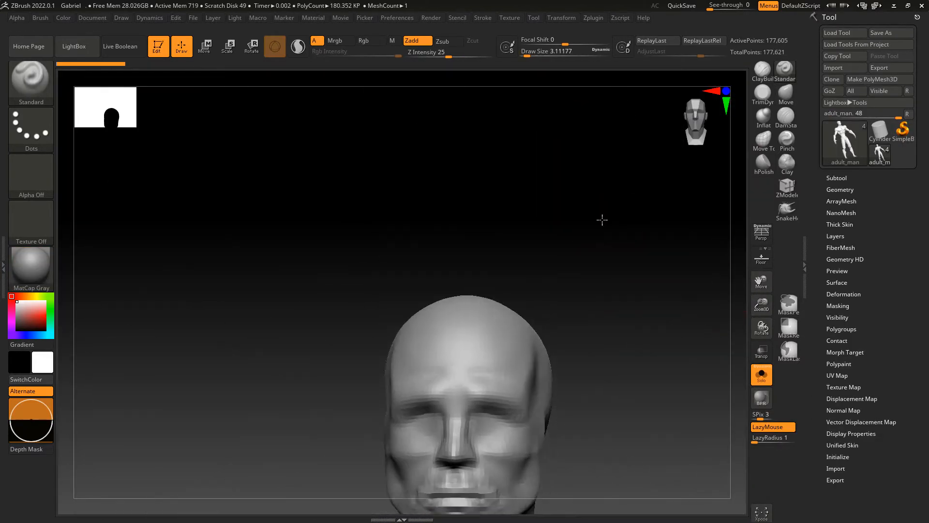
- Refine the mouth and cheek planes with ClayBuildup, then adjust the face proportions with the Move brush at about 10.5
{"action": "right_click_drag", "start_coordinate": [601, 220], "coordinate": [642, 253], "text": "ctrl"}
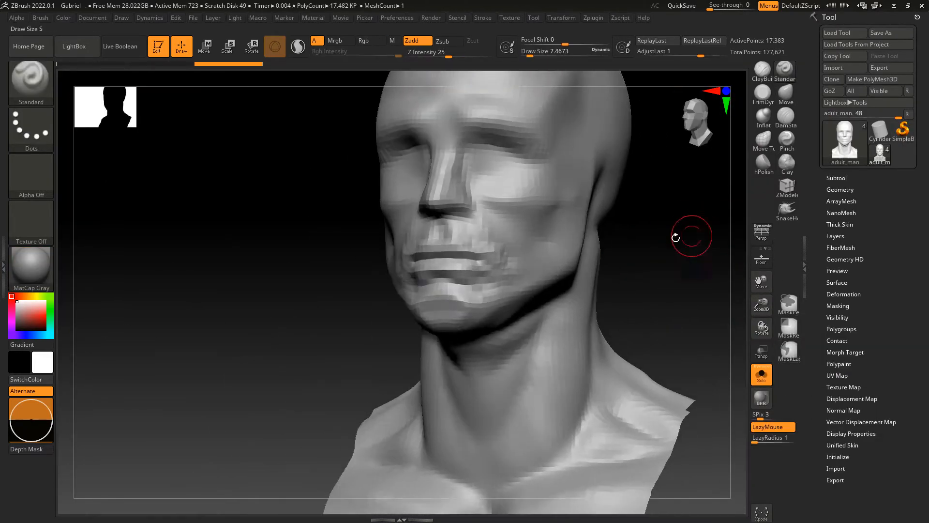
{"action": "left_click_drag", "start_coordinate": [734, 149], "coordinate": [672, 195], "text": "shift"}
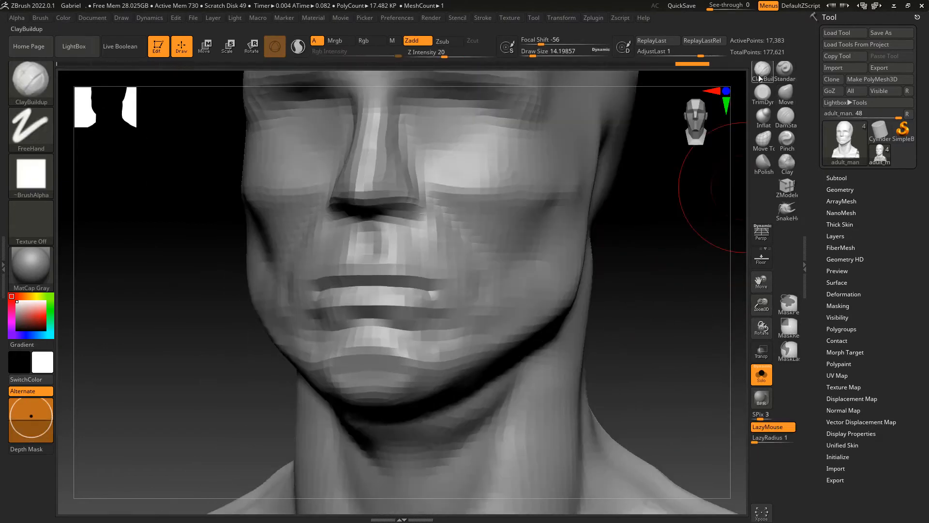
{"action": "key", "text": "space"}
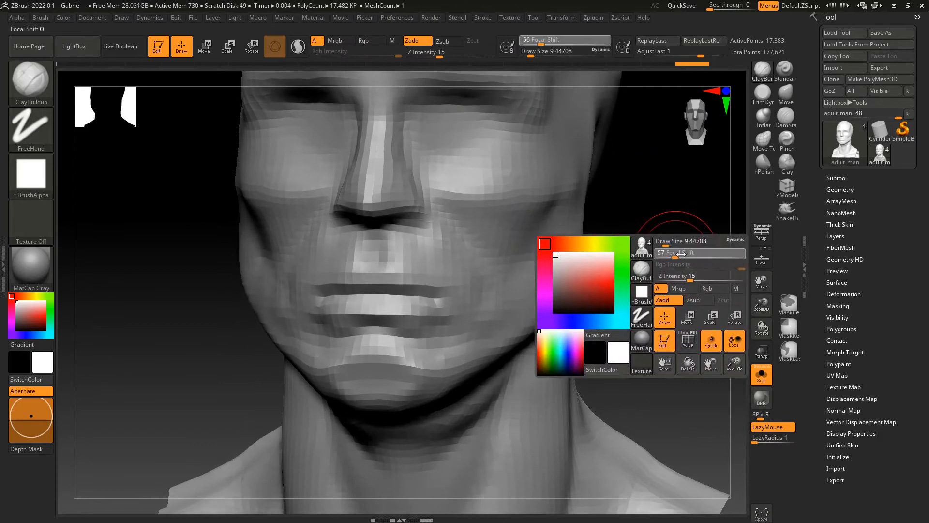
{"action": "key", "text": "s"}
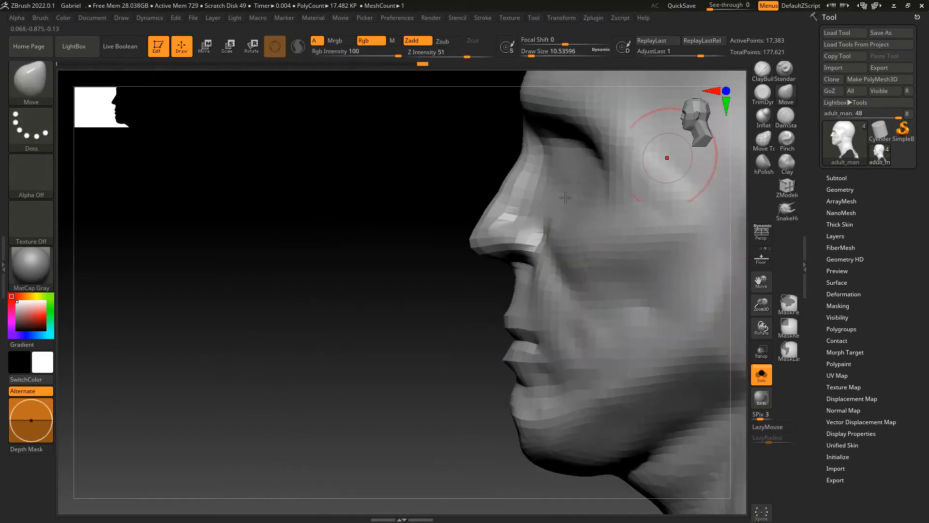
{"action": "right_click_drag", "start_coordinate": [566, 198], "coordinate": [754, 289]}
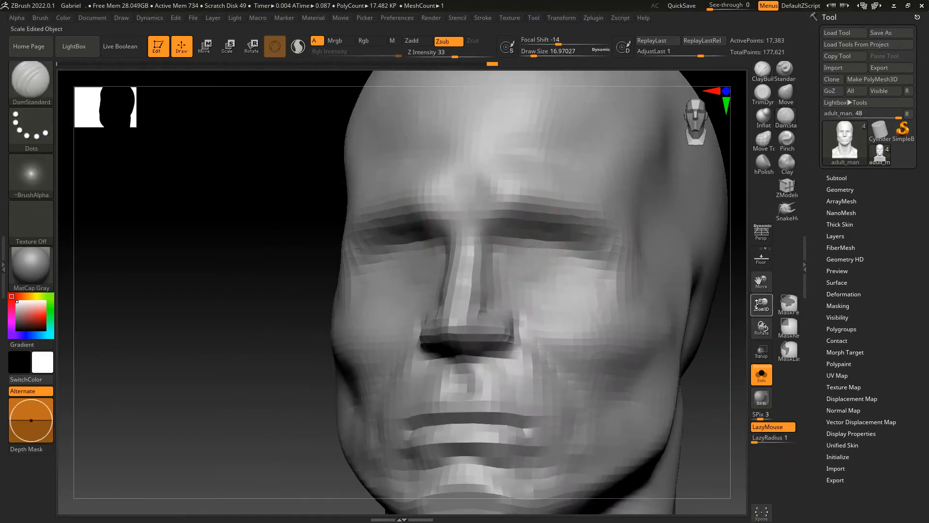
- Frame the face and subdivide the body mesh once more
{"action": "left_click_drag", "start_coordinate": [757, 304], "coordinate": [695, 280]}
{"action": "right_click_drag", "start_coordinate": [695, 281], "coordinate": [497, 242]}
{"action": "left_click", "coordinate": [840, 189]}
{"action": "left_click", "coordinate": [839, 275]}
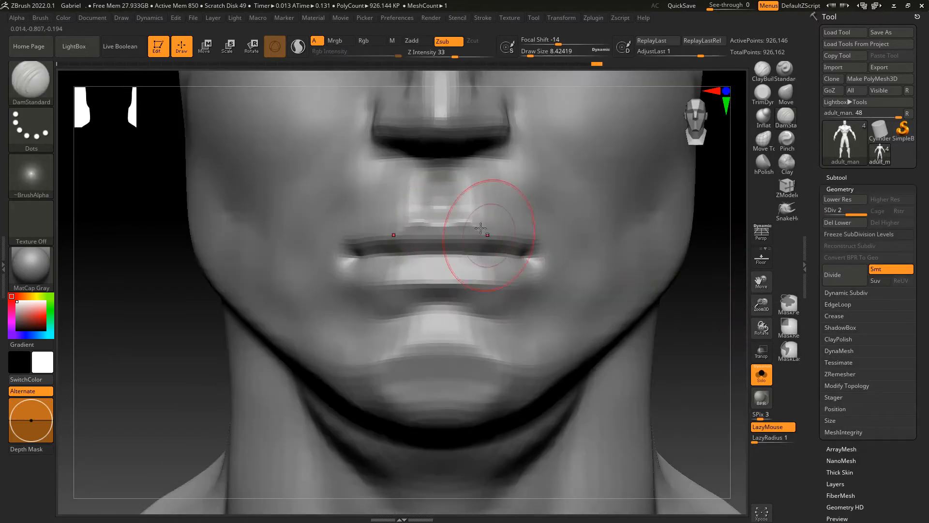
- Shape the lips and the crease between them with ClayBuildup at about 7.5 and DamStandard
{"action": "left_click_drag", "start_coordinate": [703, 252], "coordinate": [702, 213], "text": "alt"}
{"action": "left_click_drag", "start_coordinate": [725, 263], "coordinate": [679, 271]}
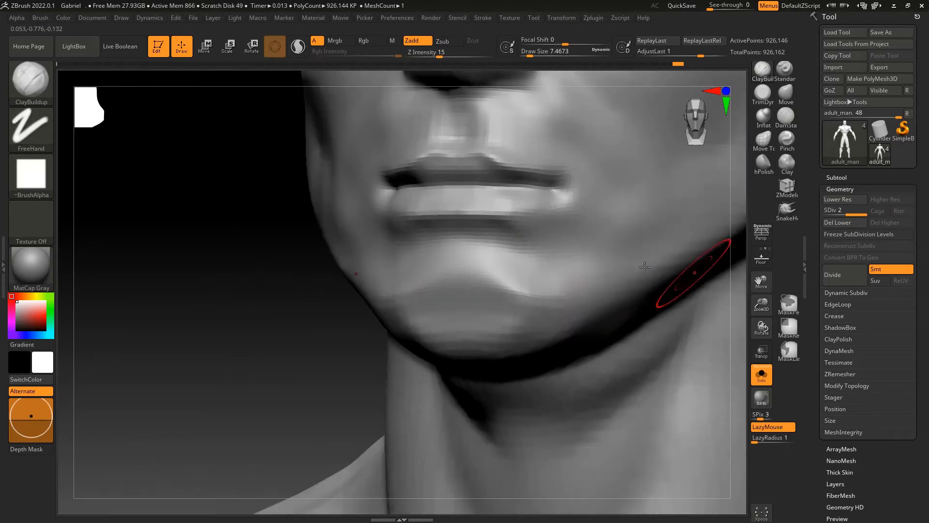
{"action": "key", "text": "b"}
{"action": "key", "text": "d"}
{"action": "key", "text": "s"}
{"action": "right_click_drag", "start_coordinate": [612, 211], "coordinate": [504, 213]}
{"action": "left_click_drag", "start_coordinate": [425, 110], "coordinate": [527, 276]}
{"action": "right_click_drag", "start_coordinate": [463, 237], "coordinate": [557, 233]}
{"action": "mouse_move", "coordinate": [479, 79]}
{"action": "right_mouse_down", "text": "ctrl"}
{"action": "mouse_move", "coordinate": [628, 267]}
{"action": "mouse_move", "coordinate": [695, 213]}
{"action": "mouse_move", "coordinate": [629, 213]}
{"action": "right_mouse_up", "text": "ctrl"}
- Refine the mouth and chin forms with ClayBuildup and Move, working across subdivision levels 1 and 2
{"action": "key", "text": "b"}
{"action": "key", "text": "c"}
{"action": "key", "text": "b"}
{"action": "key", "text": "shift+d"}
{"action": "key", "text": "d"}
{"action": "mouse_move", "coordinate": [479, 225]}
{"action": "right_mouse_down"}
{"action": "mouse_move", "coordinate": [581, 272]}
{"action": "mouse_move", "coordinate": [711, 245]}
{"action": "mouse_move", "coordinate": [518, 199]}
{"action": "mouse_move", "coordinate": [741, 198]}
{"action": "mouse_move", "coordinate": [532, 332]}
{"action": "mouse_move", "coordinate": [705, 267]}
{"action": "mouse_move", "coordinate": [465, 242]}
{"action": "mouse_move", "coordinate": [429, 268]}
{"action": "mouse_move", "coordinate": [502, 251]}
{"action": "mouse_move", "coordinate": [711, 257]}
{"action": "mouse_move", "coordinate": [507, 228]}
{"action": "right_mouse_up"}
{"action": "key", "text": "shift+d"}
{"action": "key", "text": "b"}
{"action": "key", "text": "m"}
{"action": "key", "text": "v"}
{"action": "key", "text": "d"}
{"action": "key", "text": "s"}
- Sharpen the lip creases with DamStandard and flatten the front of the chin with TrimDynamic at about 9.4
{"action": "key", "text": "b"}
{"action": "key", "text": "d"}
{"action": "key", "text": "s"}
{"action": "key", "text": "b"}
{"action": "key", "text": "t"}
{"action": "key", "text": "d"}
{"action": "key", "text": "s"}
{"action": "key", "text": "s"}
{"action": "left_click_drag", "start_coordinate": [507, 228], "coordinate": [505, 228]}
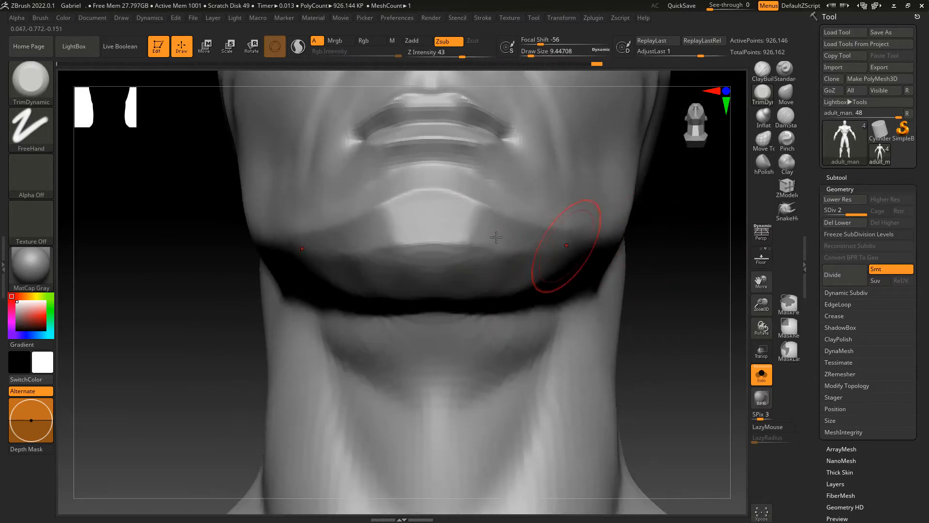
- Drop to subdivision level 1 and trim the jawline into flat, hard-edged planes with TrimDynamic
{"action": "key", "text": "shift+d"}
{"action": "mouse_move", "coordinate": [550, 249]}
{"action": "right_mouse_down"}
{"action": "mouse_move", "coordinate": [508, 353]}
{"action": "mouse_move", "coordinate": [503, 270]}
{"action": "mouse_move", "coordinate": [560, 269]}
{"action": "mouse_move", "coordinate": [554, 241]}
{"action": "right_mouse_up"}
{"action": "right_click_drag", "start_coordinate": [465, 197], "coordinate": [611, 209]}
{"action": "right_click_drag", "start_coordinate": [493, 203], "coordinate": [471, 231]}
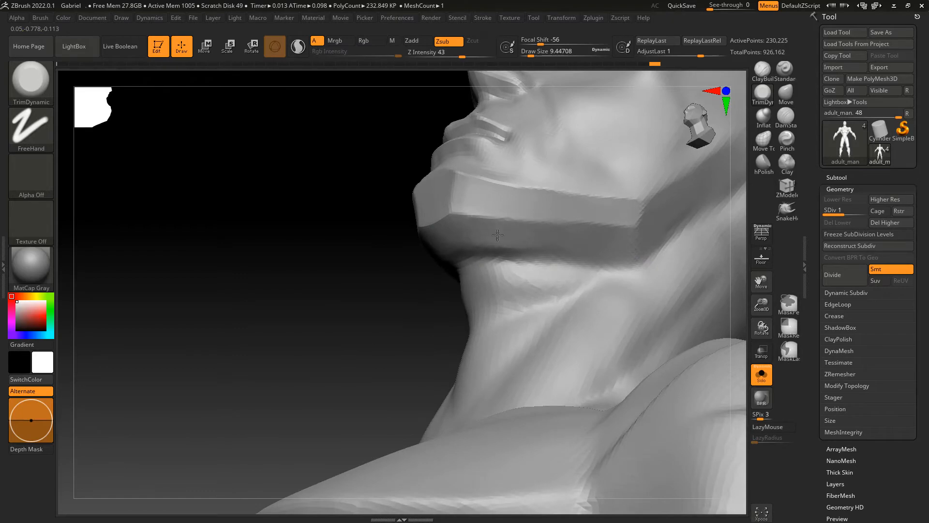
{"action": "right_click_drag", "start_coordinate": [540, 247], "coordinate": [484, 220]}
{"action": "mouse_move", "coordinate": [569, 239]}
{"action": "right_mouse_down"}
{"action": "mouse_move", "coordinate": [527, 261]}
{"action": "mouse_move", "coordinate": [678, 259]}
{"action": "mouse_move", "coordinate": [561, 263]}
{"action": "mouse_move", "coordinate": [557, 244]}
{"action": "right_mouse_up"}
- Extend the jaw guard's edge up the sides of the face with Move and DamStandard at about 18
{"action": "left_click", "coordinate": [785, 96]}
{"action": "left_click", "coordinate": [785, 124]}
{"action": "right_click_drag", "start_coordinate": [605, 217], "coordinate": [500, 234]}
{"action": "right_click_drag", "start_coordinate": [493, 273], "coordinate": [588, 257]}
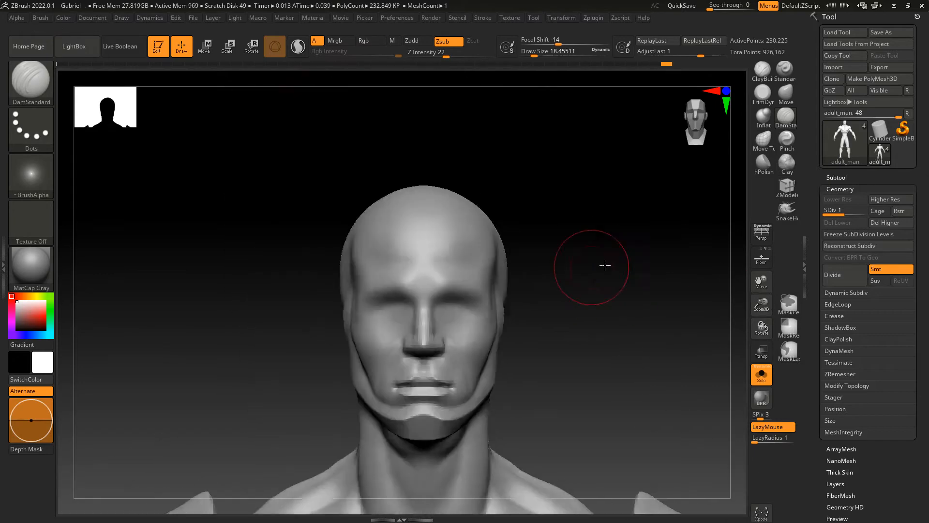
- Carve curved panel lines over the crown and down the temples with DamStandard at about 18
{"action": "right_click_drag", "start_coordinate": [687, 273], "coordinate": [490, 159]}
{"action": "right_click_drag", "start_coordinate": [777, 370], "coordinate": [818, 387], "text": "ctrl"}
{"action": "right_click_drag", "start_coordinate": [434, 210], "coordinate": [392, 252]}
{"action": "mouse_move", "coordinate": [368, 237]}
{"action": "left_mouse_down"}
{"action": "mouse_move", "coordinate": [499, 255]}
{"action": "mouse_move", "coordinate": [545, 213]}
{"action": "left_mouse_up"}
{"action": "right_click_drag", "start_coordinate": [629, 261], "coordinate": [769, 271]}
{"action": "right_click_drag", "start_coordinate": [769, 271], "coordinate": [733, 293], "text": "ctrl"}
{"action": "mouse_move", "coordinate": [677, 308]}
{"action": "right_mouse_down"}
{"action": "mouse_move", "coordinate": [340, 207]}
{"action": "mouse_move", "coordinate": [426, 261]}
{"action": "right_mouse_up"}
{"action": "left_click_drag", "start_coordinate": [426, 261], "coordinate": [442, 289]}
{"action": "right_click_drag", "start_coordinate": [629, 271], "coordinate": [702, 261]}
{"action": "right_click_drag", "start_coordinate": [702, 262], "coordinate": [688, 276], "text": "ctrl"}
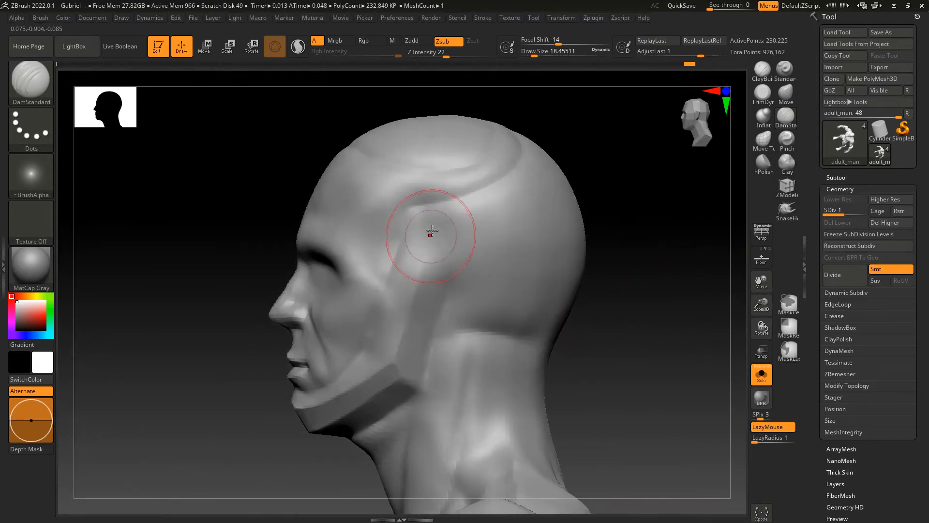
- Carve further panel lines along the side and back of the skull with DamStandard
{"action": "right_click_drag", "start_coordinate": [517, 204], "coordinate": [485, 225]}
{"action": "right_click_drag", "start_coordinate": [443, 327], "coordinate": [433, 253]}
{"action": "left_click_drag", "start_coordinate": [433, 253], "coordinate": [412, 278]}
{"action": "mouse_move", "coordinate": [605, 242]}
{"action": "right_mouse_down", "text": "ctrl"}
{"action": "mouse_move", "coordinate": [637, 272]}
{"action": "mouse_move", "coordinate": [634, 213]}
{"action": "right_mouse_up", "text": "ctrl"}
{"action": "right_click_drag", "start_coordinate": [709, 277], "coordinate": [687, 272]}
{"action": "right_click_drag", "start_coordinate": [687, 272], "coordinate": [674, 269], "text": "ctrl"}
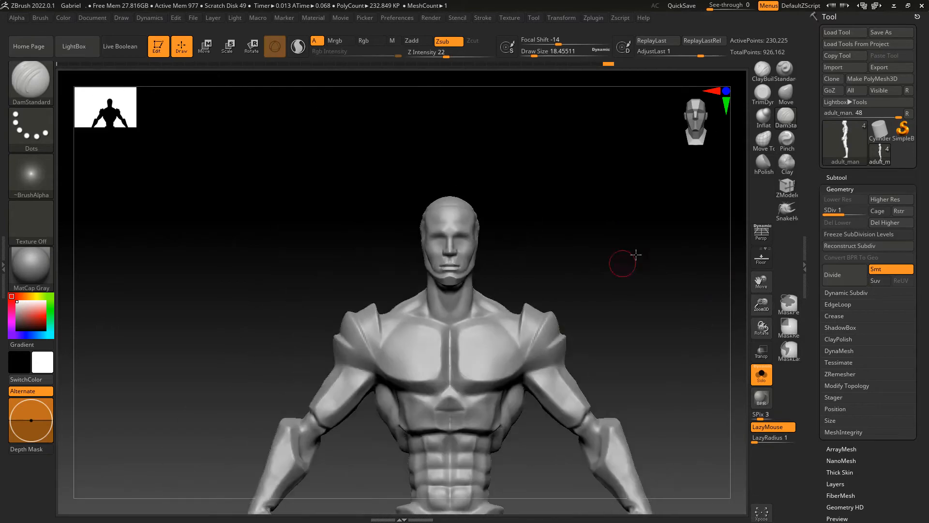
- Append a ring subtool, leave Solo mode and move the ring up around the head as a halo
{"action": "right_click_drag", "start_coordinate": [731, 213], "coordinate": [724, 183], "text": "ctrl"}
{"action": "left_click", "coordinate": [837, 177]}
{"action": "left_click", "coordinate": [883, 313]}
{"action": "left_click", "coordinate": [749, 317]}
{"action": "left_click", "coordinate": [761, 374]}
{"action": "right_click_drag", "start_coordinate": [688, 218], "coordinate": [588, 216]}
{"action": "key", "text": "w"}
{"action": "left_click_drag", "start_coordinate": [608, 218], "coordinate": [587, 276]}
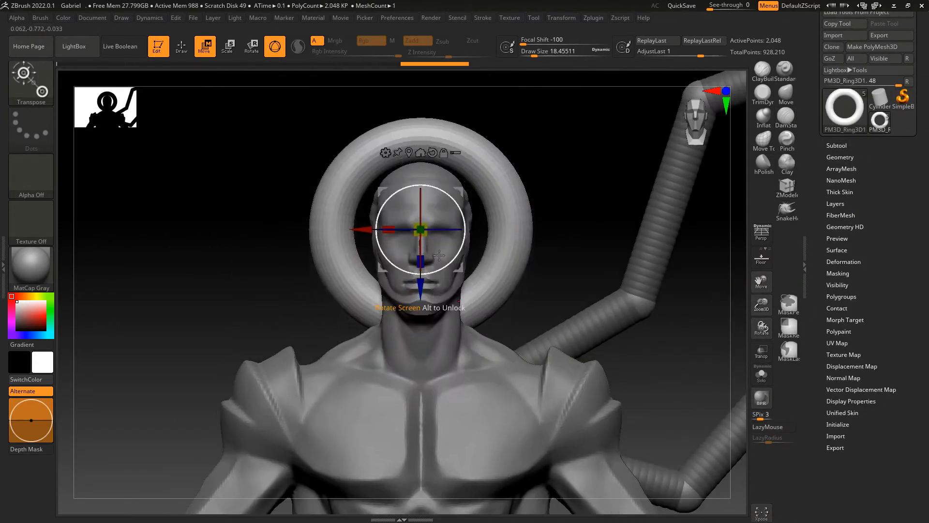
- Raise the halo ring slightly and thin its tube with a negative Inflate deformation
{"action": "left_click_drag", "start_coordinate": [420, 285], "coordinate": [420, 255]}
{"action": "right_click_drag", "start_coordinate": [605, 208], "coordinate": [687, 252]}
{"action": "right_click_drag", "start_coordinate": [687, 252], "coordinate": [647, 244], "text": "ctrl"}
{"action": "key", "text": "shift+f"}
{"action": "left_click", "coordinate": [844, 261]}
{"action": "left_click_drag", "start_coordinate": [868, 393], "coordinate": [858, 392]}
- Shift the halo ring slightly toward the back of the head in side view
{"action": "right_click_drag", "start_coordinate": [644, 290], "coordinate": [523, 290], "text": "shift"}
{"action": "left_click_drag", "start_coordinate": [351, 273], "coordinate": [366, 273]}
{"action": "right_click_drag", "start_coordinate": [557, 291], "coordinate": [678, 291], "text": "shift"}
{"action": "key", "text": "shift+f"}
{"action": "right_click_drag", "start_coordinate": [707, 348], "coordinate": [668, 247], "text": "ctrl"}
{"action": "left_click_drag", "start_coordinate": [756, 292], "coordinate": [764, 284]}
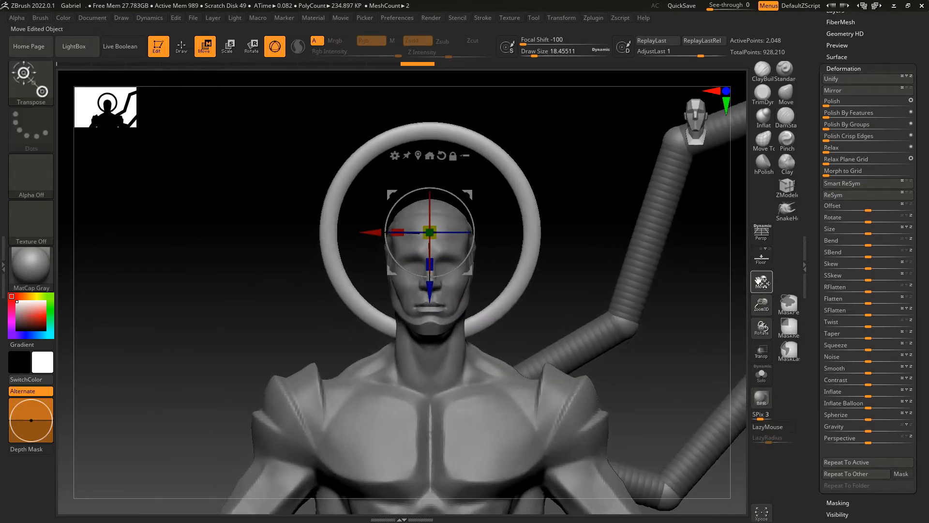
- Hide the lower half of the halo ring and delete the hidden geometry
{"action": "left_click_drag", "start_coordinate": [644, 411], "coordinate": [415, 232], "text": "ctrl"}
{"action": "left_click", "coordinate": [702, 203], "text": "ctrl"}
{"action": "left_click", "coordinate": [837, 514]}
{"action": "left_click", "coordinate": [838, 227]}
{"action": "left_click", "coordinate": [840, 89]}
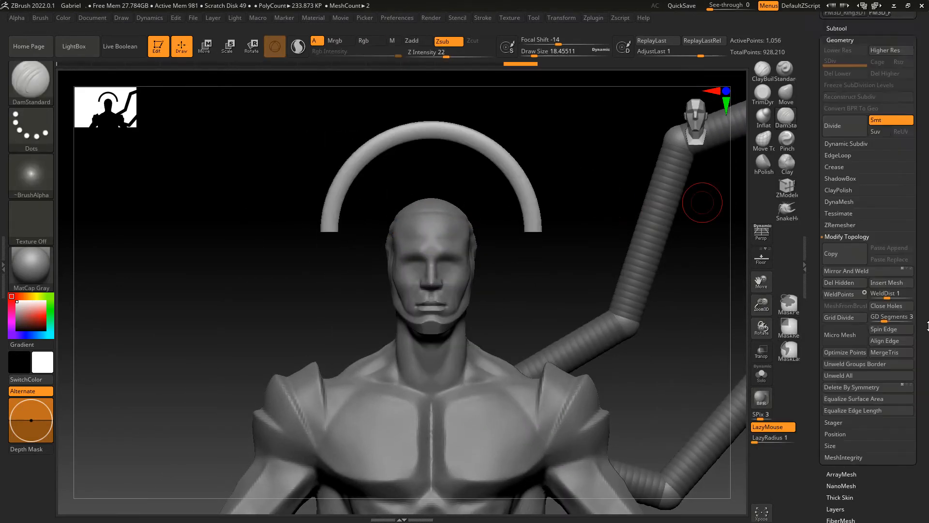
{"action": "left_click", "coordinate": [844, 254]}
- Tilt and position the half-ring above the ear area in side view with the gizmo
{"action": "left_click_drag", "start_coordinate": [757, 287], "coordinate": [777, 341]}
{"action": "key", "text": "w"}
{"action": "right_click_drag", "start_coordinate": [712, 321], "coordinate": [629, 336], "text": "shift"}
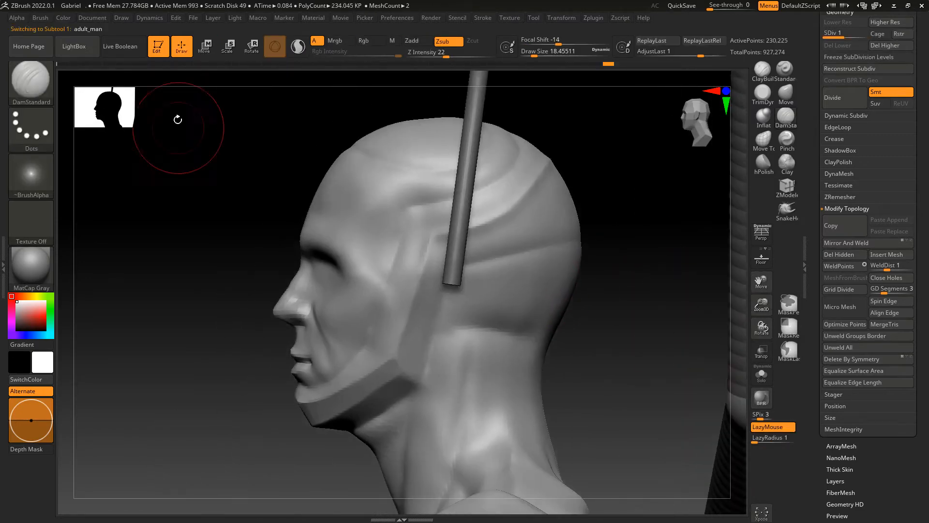
- Load the TrimHole brush from LightBox
{"action": "key", "text": "comma"}
{"action": "double_click", "coordinate": [629, 165]}
- Carve creases around the nose and cheek planes with DamStandard at about 3.7
{"action": "key", "text": "s"}
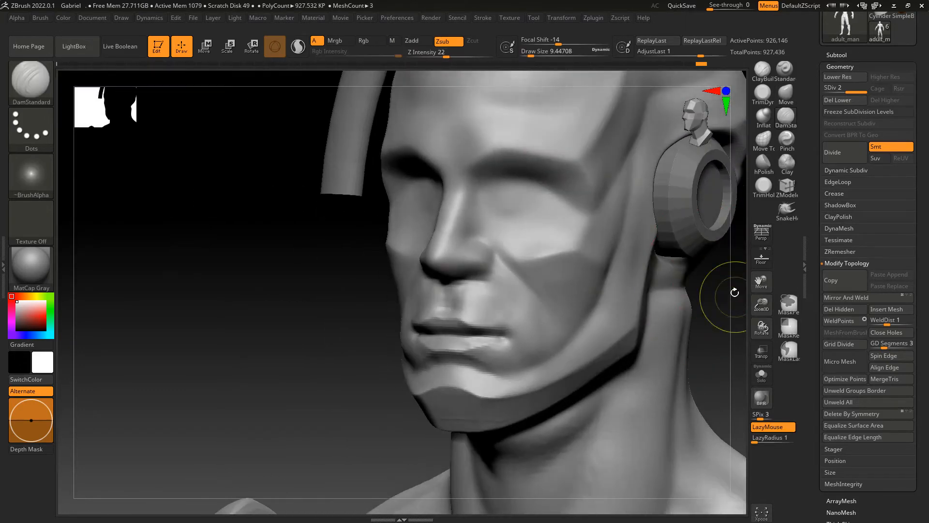
{"action": "left_click_drag", "start_coordinate": [735, 291], "coordinate": [504, 263]}
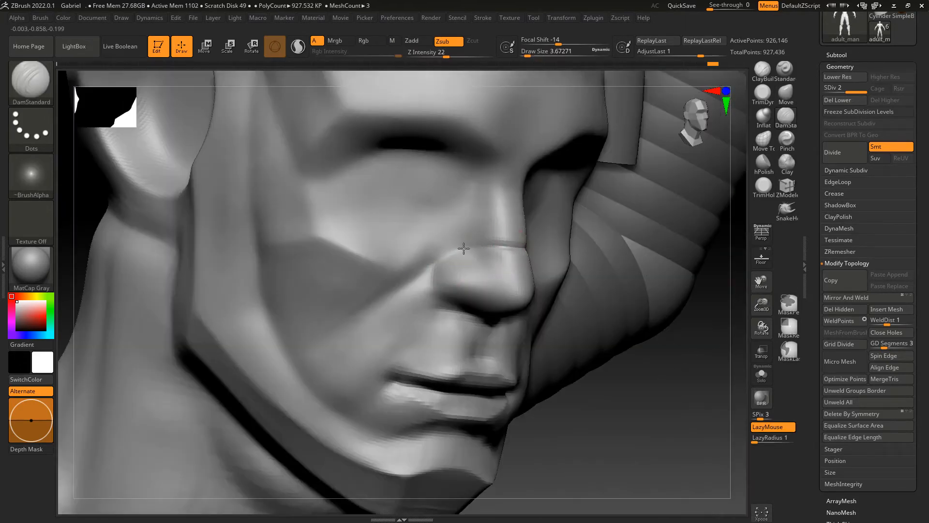
{"action": "left_click_drag", "start_coordinate": [605, 290], "coordinate": [669, 307]}
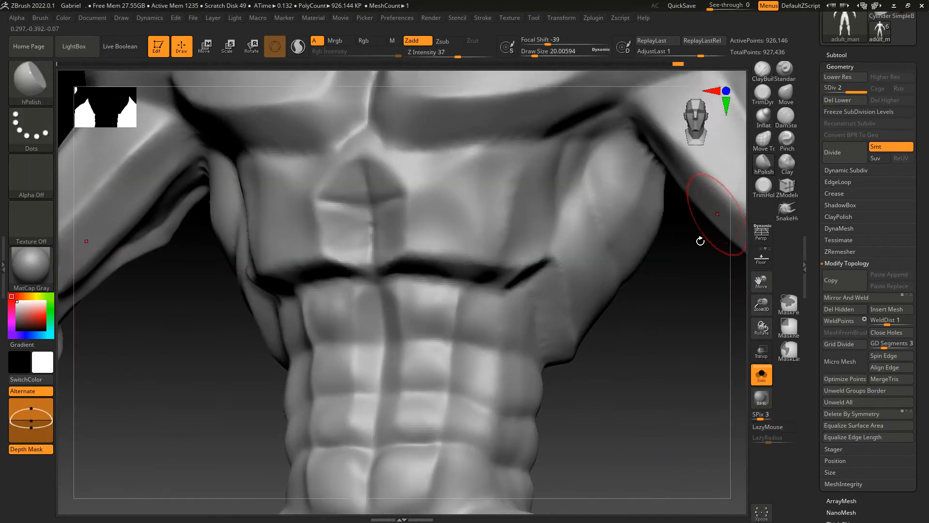
- Define the chest plates above the abdomen with hPolish at about 20 and DamStandard at about 23
{"action": "left_click_drag", "start_coordinate": [700, 240], "coordinate": [680, 239]}
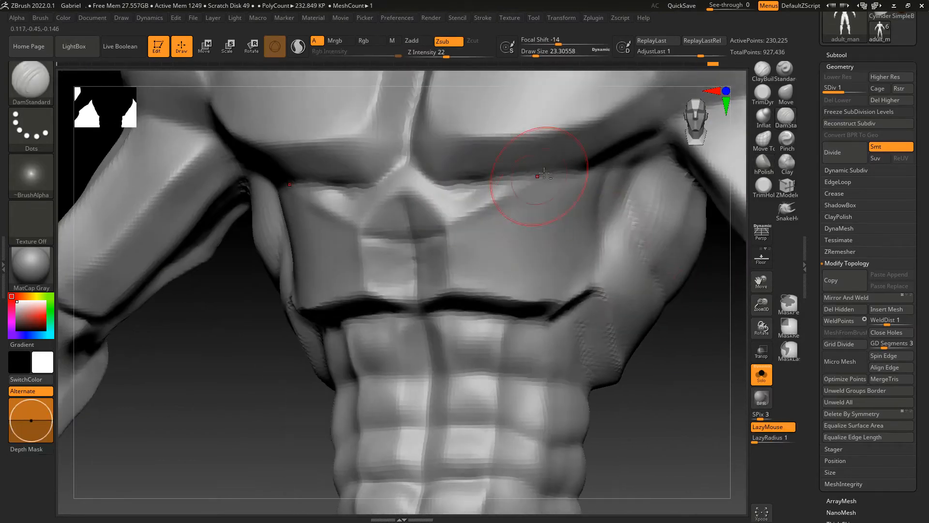
{"action": "mouse_move", "coordinate": [716, 310]}
{"action": "left_mouse_down"}
{"action": "mouse_move", "coordinate": [678, 347]}
{"action": "mouse_move", "coordinate": [688, 315]}
{"action": "left_mouse_up"}
{"action": "mouse_move", "coordinate": [688, 315]}
{"action": "right_mouse_down"}
{"action": "mouse_move", "coordinate": [510, 270]}
{"action": "mouse_move", "coordinate": [517, 223]}
{"action": "mouse_move", "coordinate": [597, 324]}
{"action": "mouse_move", "coordinate": [706, 339]}
{"action": "mouse_move", "coordinate": [678, 285]}
{"action": "mouse_move", "coordinate": [589, 297]}
{"action": "mouse_move", "coordinate": [556, 162]}
{"action": "mouse_move", "coordinate": [663, 278]}
{"action": "mouse_move", "coordinate": [663, 334]}
{"action": "right_mouse_up"}
- Leave Solo mode, select the half-ring halo and DynaMesh it at resolution 1200
{"action": "left_click", "coordinate": [761, 374]}
{"action": "left_click", "coordinate": [588, 271], "text": "alt"}
{"action": "right_click_drag", "start_coordinate": [663, 278], "coordinate": [653, 264], "text": "alt"}
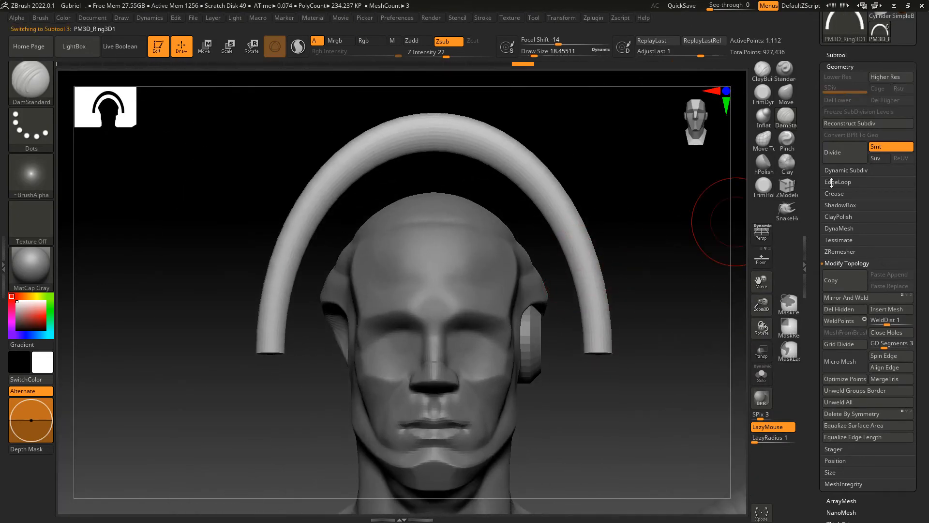
{"action": "left_click", "coordinate": [838, 228]}
{"action": "left_click", "coordinate": [846, 262]}
{"action": "type", "text": "1200"}
{"action": "left_click", "coordinate": [844, 245]}
- Cut mirrored round recesses along the front of the halo arch with TrimHole at about 8.4
{"action": "mouse_move", "coordinate": [695, 307]}
{"action": "right_mouse_down", "text": "alt"}
{"action": "mouse_move", "coordinate": [672, 266]}
{"action": "mouse_move", "coordinate": [332, 143]}
{"action": "right_mouse_up", "text": "alt"}
{"action": "left_click", "coordinate": [763, 188]}
{"action": "key", "text": "s"}
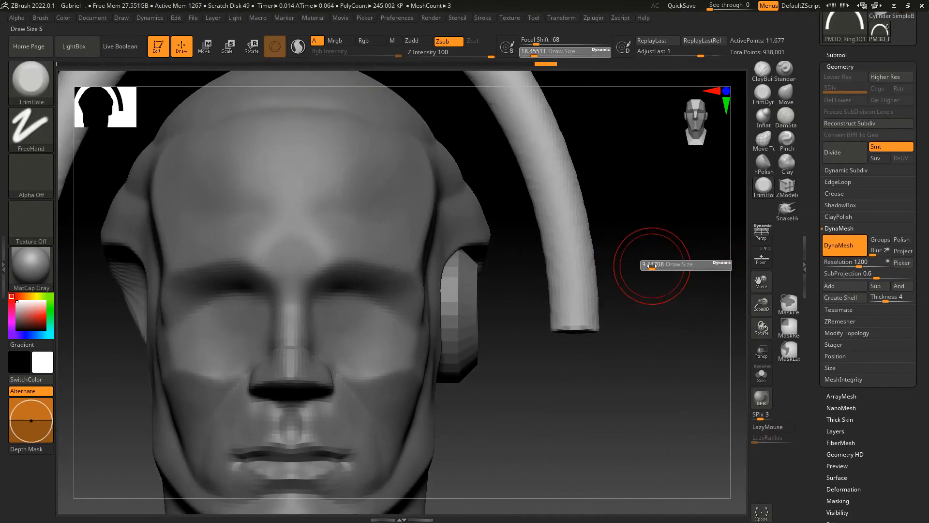
{"action": "left_click_drag", "start_coordinate": [652, 266], "coordinate": [649, 266]}
{"action": "right_click_drag", "start_coordinate": [650, 266], "coordinate": [455, 147], "text": "ctrl"}
{"action": "left_click", "coordinate": [456, 147]}
{"action": "right_click_drag", "start_coordinate": [529, 206], "coordinate": [554, 202], "text": "alt"}
{"action": "right_click_drag", "start_coordinate": [628, 243], "coordinate": [641, 231], "text": "alt"}
{"action": "left_click", "coordinate": [610, 274]}
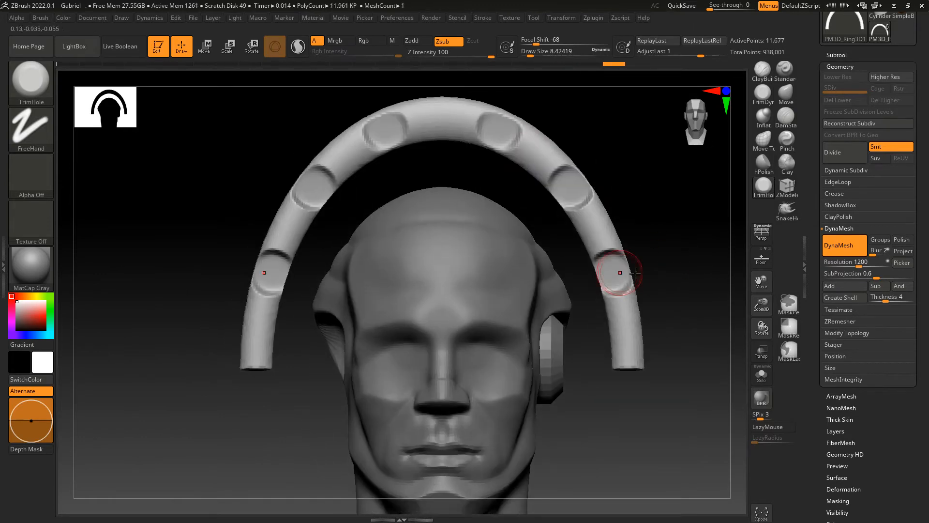
- Cut additional round recesses near the halo's lower ends and along its arch with TrimHole
{"action": "right_click_drag", "start_coordinate": [610, 274], "coordinate": [614, 263], "text": "alt"}
{"action": "left_click", "coordinate": [631, 348]}
{"action": "right_click_drag", "start_coordinate": [630, 349], "coordinate": [671, 378], "text": "alt"}
{"action": "left_click", "coordinate": [614, 213]}
{"action": "right_click_drag", "start_coordinate": [613, 213], "coordinate": [578, 222], "text": "alt"}
{"action": "left_click", "coordinate": [508, 164]}
- Hide the halo ring and make the adult man body the active subtool
{"action": "left_click_drag", "start_coordinate": [754, 301], "coordinate": [761, 368]}
{"action": "left_click", "coordinate": [836, 54]}
{"action": "left_click", "coordinate": [909, 133]}
{"action": "right_click_drag", "start_coordinate": [611, 150], "coordinate": [613, 74], "text": "alt"}
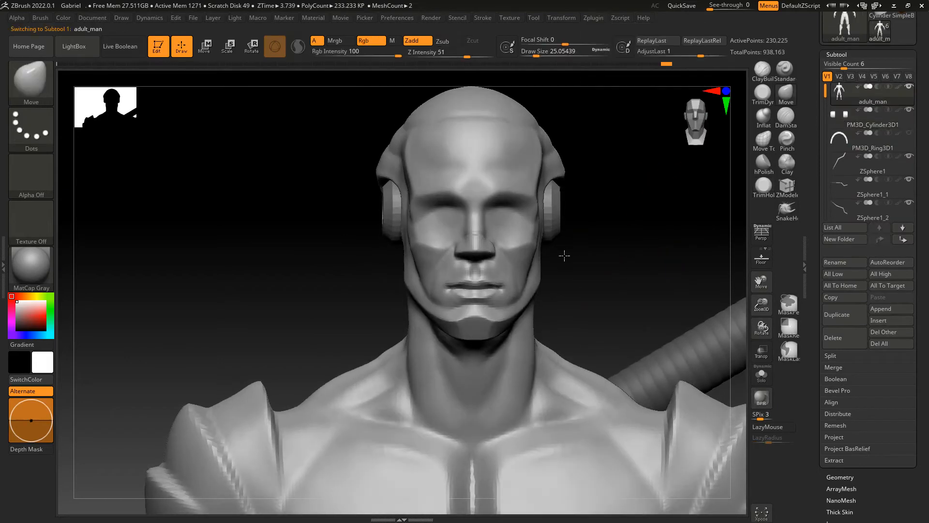
{"action": "left_click", "coordinate": [840, 476]}
- Carve the brow crease and the hard edges around the temples with DamStandard at about 25
{"action": "right_click_drag", "start_coordinate": [657, 160], "coordinate": [423, 274], "text": "ctrl"}
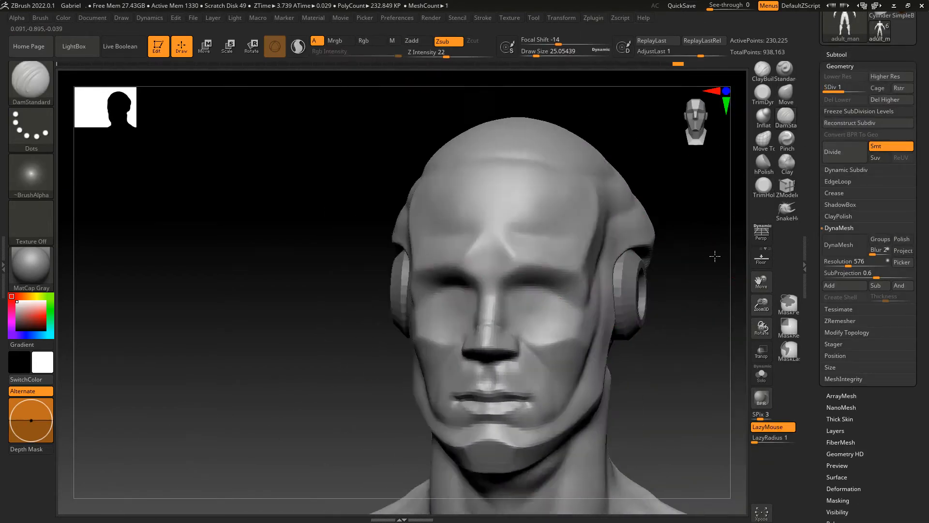
{"action": "right_click_drag", "start_coordinate": [752, 287], "coordinate": [760, 337], "text": "alt"}
{"action": "right_click_drag", "start_coordinate": [702, 263], "coordinate": [702, 240]}
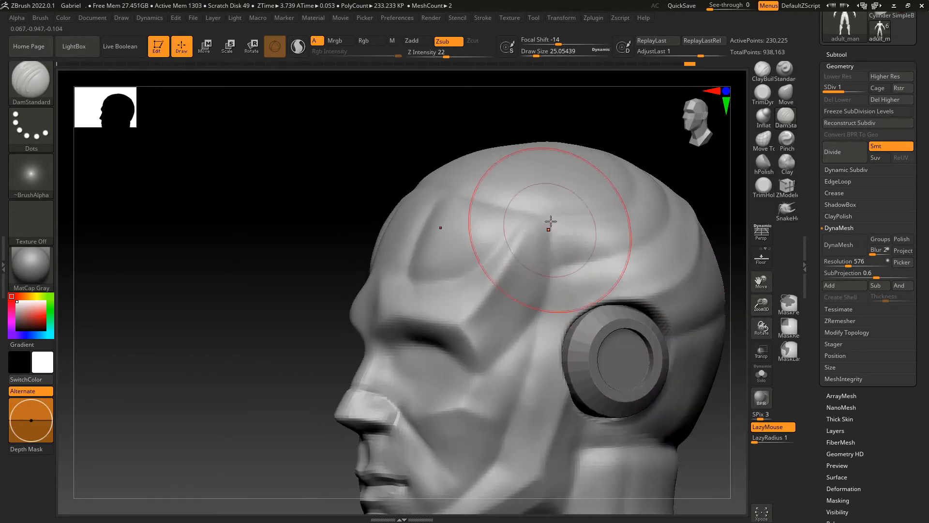
{"action": "key", "text": "ctrl+shift+z"}
{"action": "key", "text": "ctrl+shift+z"}
- Carve vertical grooves down the forehead with DamStandard at about 14 and polish them with hPolish at about 6.6
{"action": "mouse_move", "coordinate": [550, 221]}
{"action": "right_mouse_down"}
{"action": "mouse_move", "coordinate": [647, 226]}
{"action": "mouse_move", "coordinate": [630, 201]}
{"action": "mouse_move", "coordinate": [547, 208]}
{"action": "mouse_move", "coordinate": [657, 218]}
{"action": "right_mouse_up"}
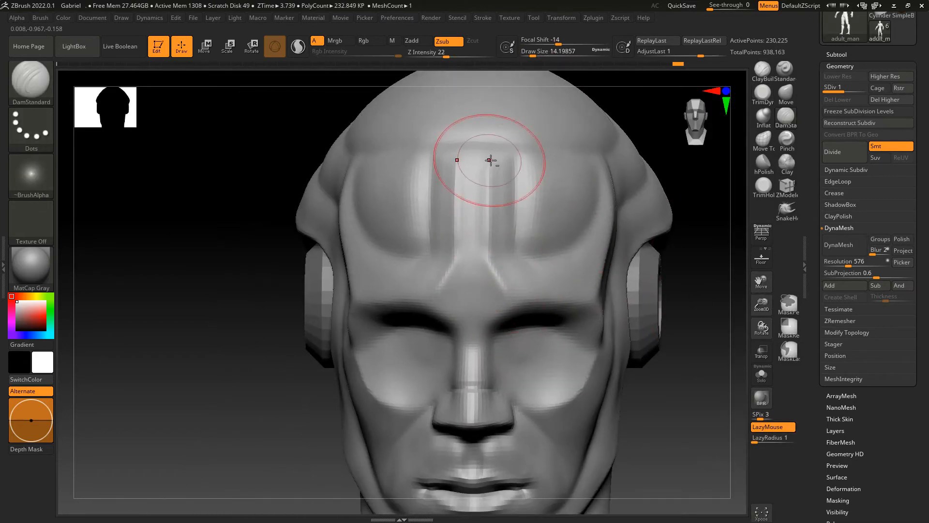
{"action": "right_click_drag", "start_coordinate": [682, 247], "coordinate": [600, 220]}
{"action": "right_click_drag", "start_coordinate": [614, 299], "coordinate": [688, 304]}
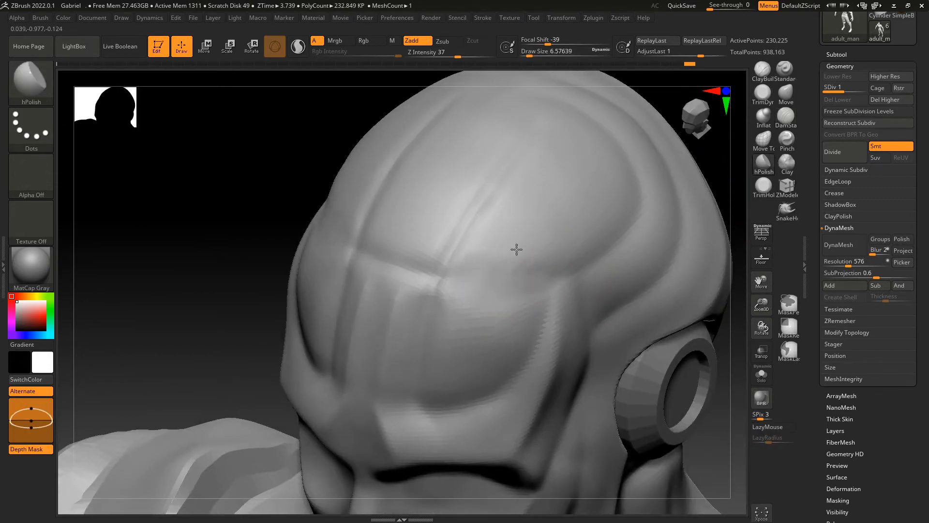
- Isolate the body and carve sweeping grooves over the sides and back of the skull with DamStandard at about 17 and 13
{"action": "right_click_drag", "start_coordinate": [463, 292], "coordinate": [730, 201], "text": "ctrl"}
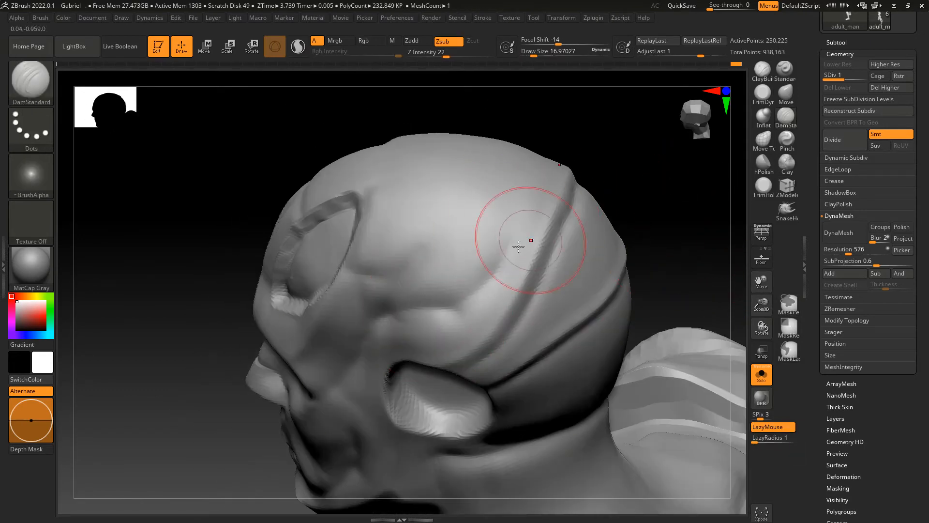
{"action": "left_click_drag", "start_coordinate": [668, 228], "coordinate": [608, 281]}
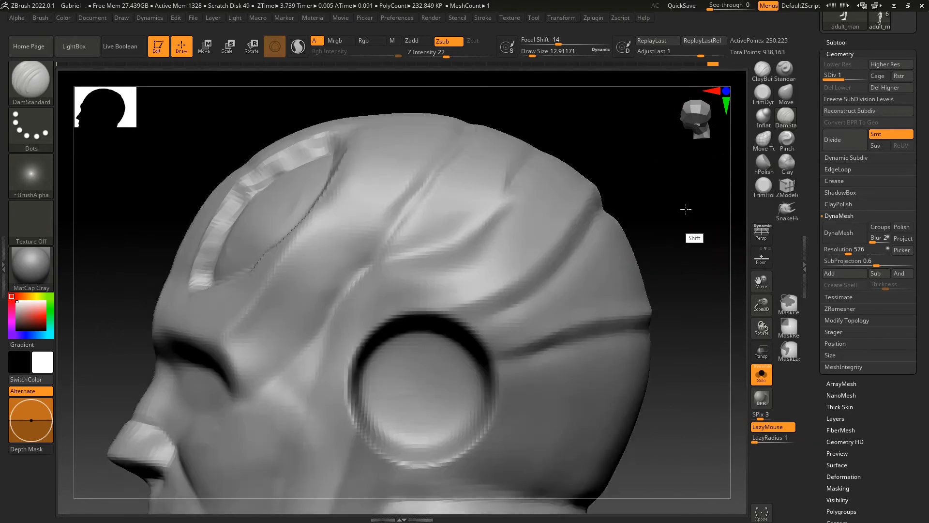
- Pull the top of the helmet up into a tall pointed crest with large Move strokes at about 33 and 46
{"action": "left_click_drag", "start_coordinate": [686, 209], "coordinate": [708, 241], "text": "alt"}
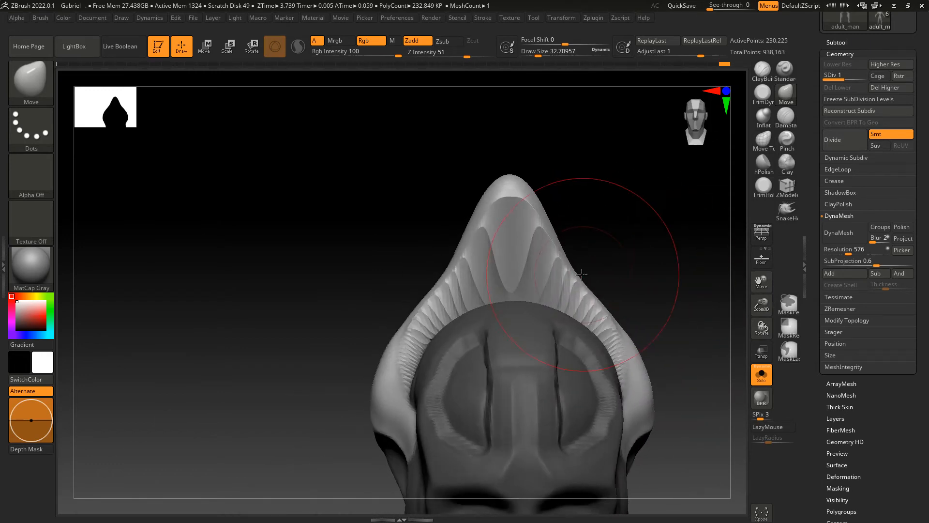
{"action": "key", "text": "s"}
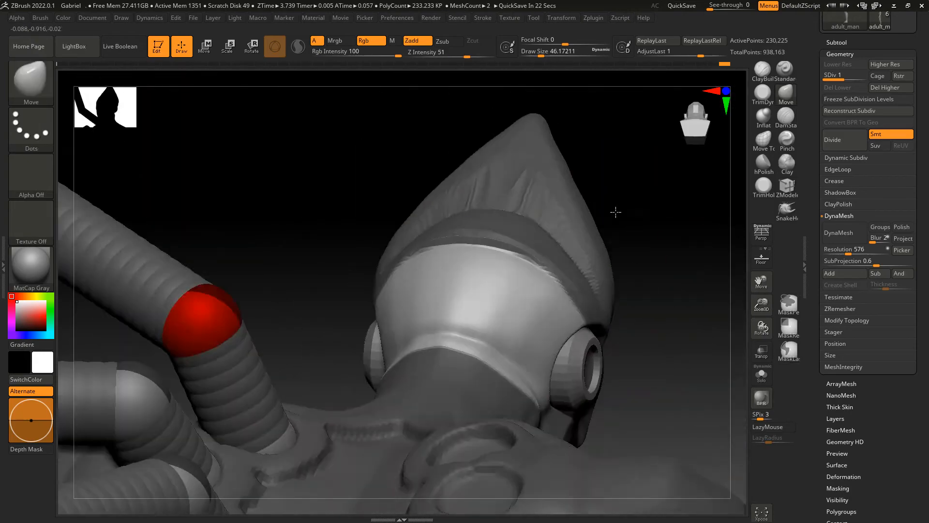
- Polish the crest fins with hPolish at about 25 and shape their pointed ends with Move
{"action": "left_click_drag", "start_coordinate": [614, 209], "coordinate": [676, 285], "text": "alt"}
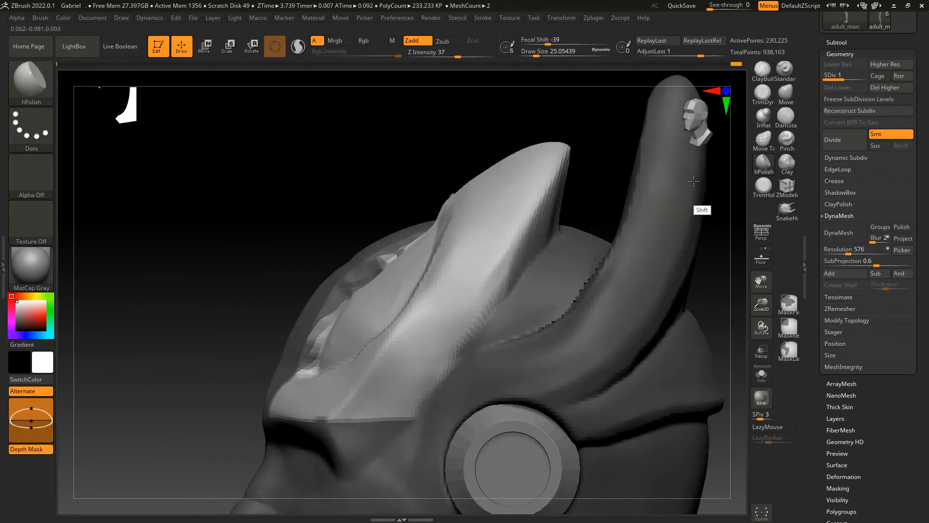
{"action": "right_click_drag", "start_coordinate": [694, 181], "coordinate": [678, 271], "text": "shift"}
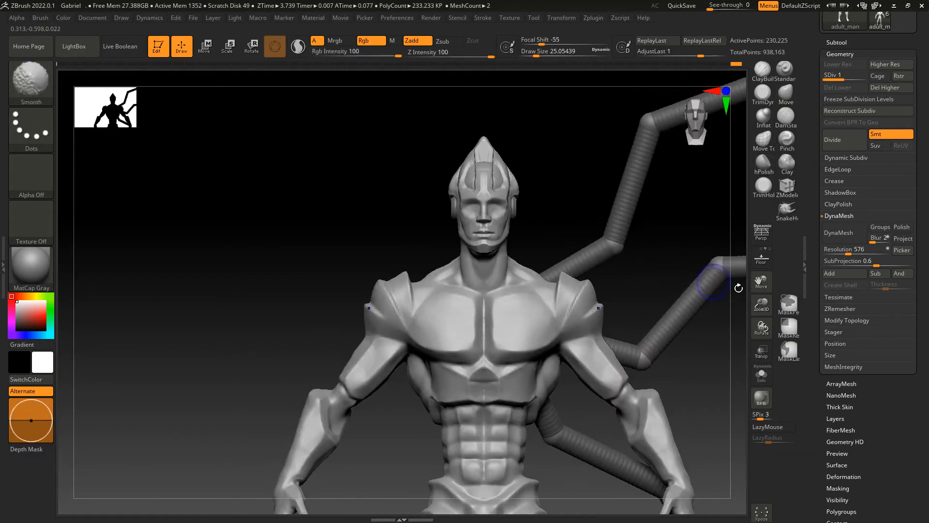
{"action": "right_click_drag", "start_coordinate": [688, 268], "coordinate": [620, 269], "text": "shift"}
{"action": "right_click_drag", "start_coordinate": [639, 310], "coordinate": [683, 198]}
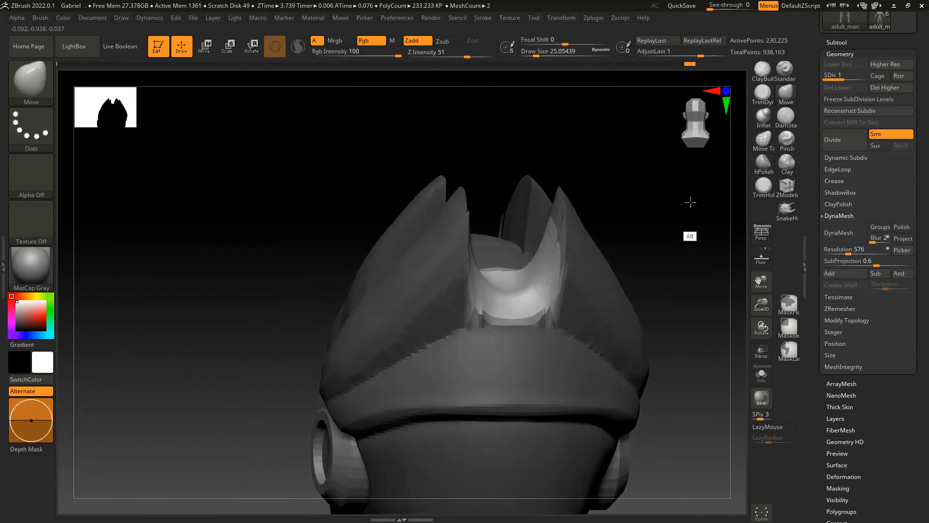
- Refine the helmet's crest fins from the back and front with Move at about 25 and 22
{"action": "right_click_drag", "start_coordinate": [707, 269], "coordinate": [455, 236]}
{"action": "mouse_move", "coordinate": [671, 270]}
{"action": "right_mouse_down"}
{"action": "mouse_move", "coordinate": [653, 209]}
{"action": "mouse_move", "coordinate": [452, 327]}
{"action": "mouse_move", "coordinate": [431, 182]}
{"action": "mouse_move", "coordinate": [600, 168]}
{"action": "right_mouse_up"}
{"action": "key", "text": "s"}
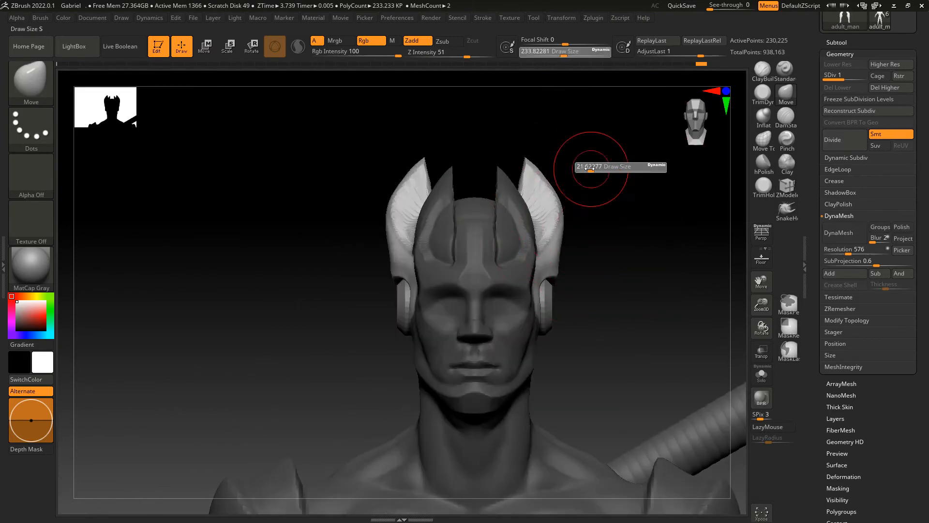
{"action": "right_click_drag", "start_coordinate": [736, 300], "coordinate": [709, 306], "text": "ctrl"}
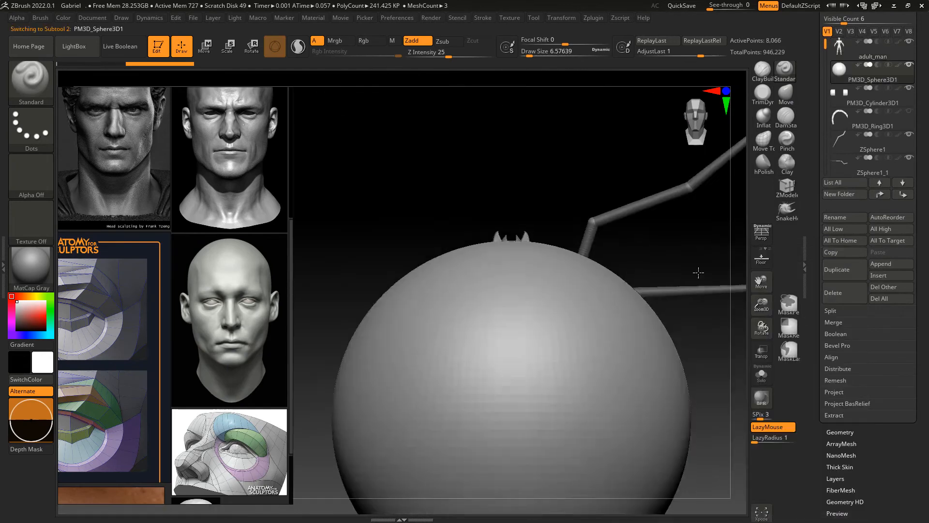
- Shrink the appended sphere to eyeball size and position it in the eye socket, using transparency to judge its depth
{"action": "key", "text": "w"}
{"action": "right_click_drag", "start_coordinate": [554, 200], "coordinate": [587, 280], "text": "ctrl"}
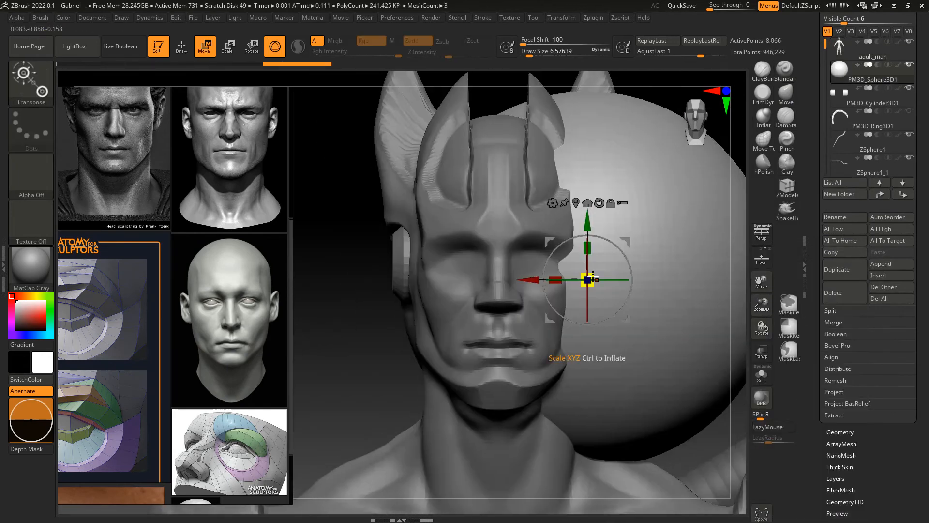
{"action": "left_click_drag", "start_coordinate": [587, 281], "coordinate": [668, 329]}
{"action": "left_click", "coordinate": [762, 349]}
{"action": "right_click_drag", "start_coordinate": [600, 319], "coordinate": [547, 319]}
{"action": "left_click_drag", "start_coordinate": [436, 248], "coordinate": [414, 249]}
{"action": "left_click", "coordinate": [761, 352]}
{"action": "right_click_drag", "start_coordinate": [677, 256], "coordinate": [712, 282], "text": "ctrl"}
{"action": "key", "text": "Down"}
{"action": "left_click", "coordinate": [768, 352]}
{"action": "right_click_drag", "start_coordinate": [680, 349], "coordinate": [707, 349], "text": "alt"}
{"action": "left_click", "coordinate": [769, 353]}
{"action": "key", "text": "Up"}
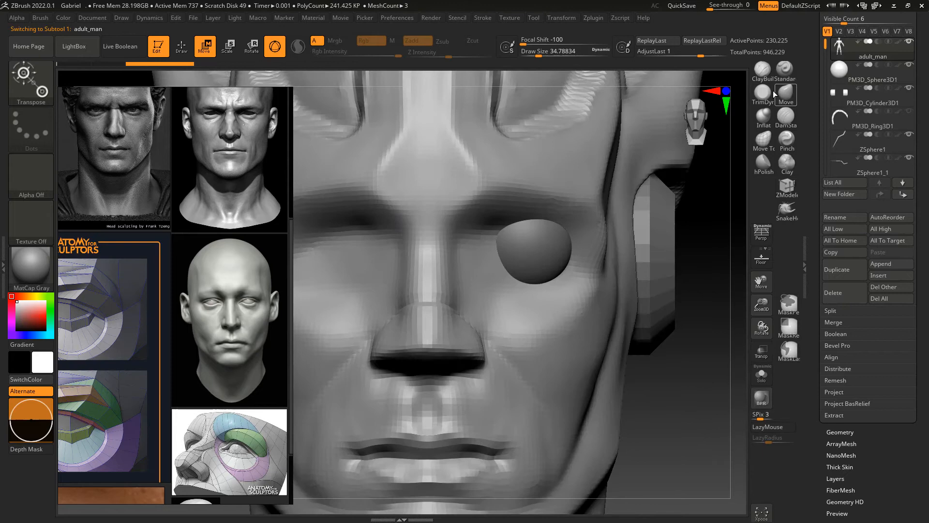
- Work the eye socket with DamStandard at about 5 under transparency and refit the eyeball sphere behind it
{"action": "key", "text": "q"}
{"action": "right_click_drag", "start_coordinate": [507, 286], "coordinate": [519, 278], "text": "alt"}
{"action": "left_click", "coordinate": [840, 432]}
{"action": "right_click_drag", "start_coordinate": [731, 250], "coordinate": [721, 251], "text": "alt"}
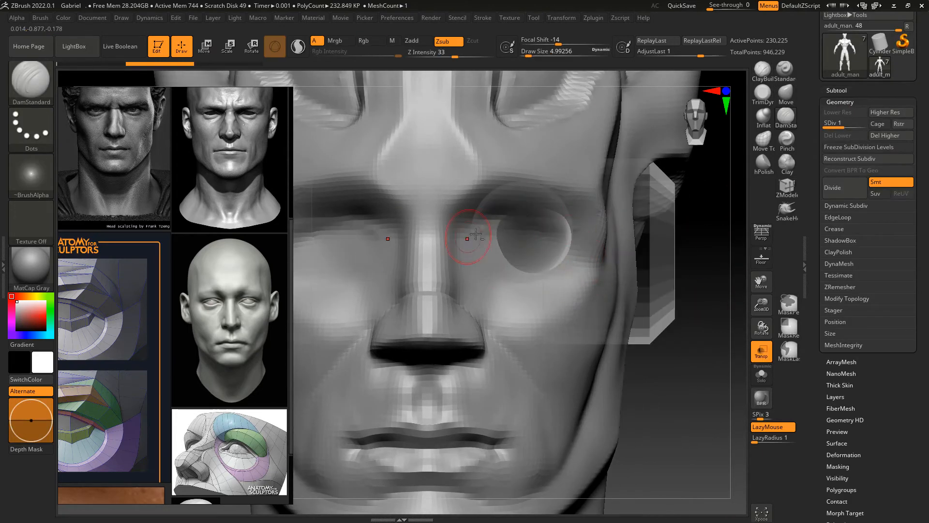
{"action": "left_click", "coordinate": [546, 213], "text": "alt"}
{"action": "key", "text": "w"}
{"action": "left_click", "coordinate": [764, 349]}
{"action": "key", "text": "Up"}
- Cut the eye opening with DamStandard at about 9.4 and 5, shaping its rim with Move at about 7.5
{"action": "key", "text": "s"}
{"action": "left_click_drag", "start_coordinate": [712, 275], "coordinate": [715, 275]}
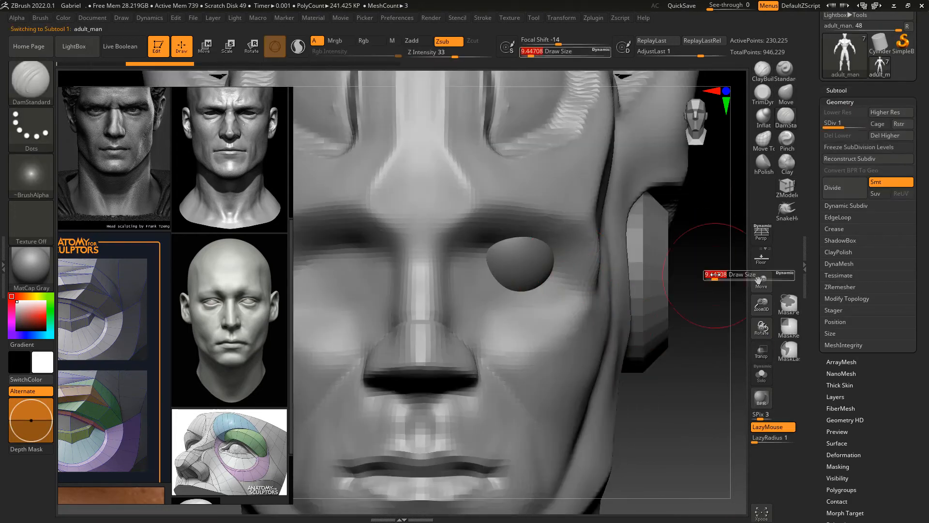
{"action": "right_click_drag", "start_coordinate": [697, 286], "coordinate": [732, 167]}
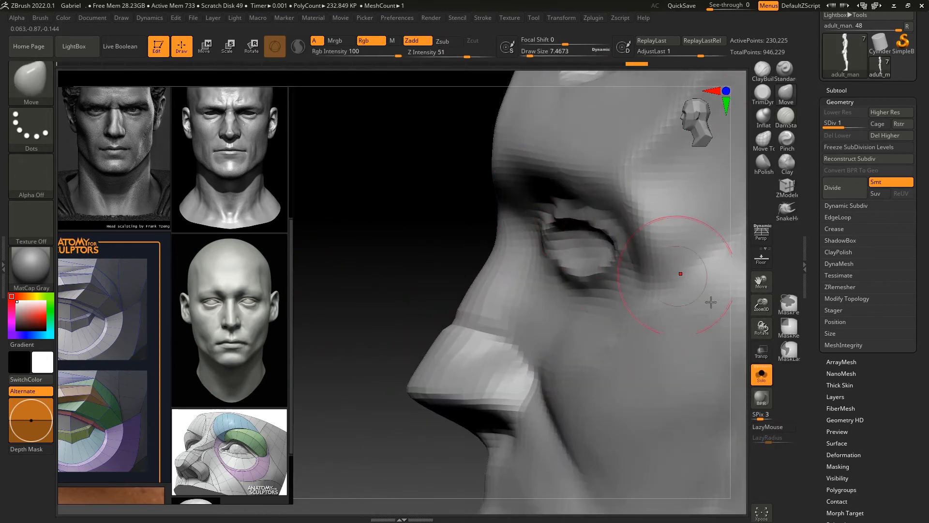
{"action": "right_click_drag", "start_coordinate": [711, 302], "coordinate": [662, 281], "text": "shift"}
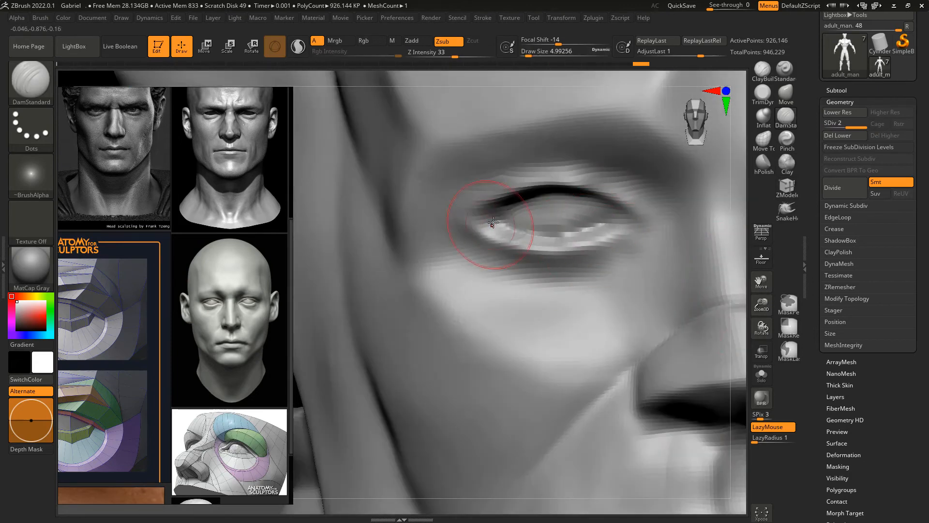
{"action": "right_click_drag", "start_coordinate": [493, 223], "coordinate": [681, 285]}
{"action": "key", "text": "shift+d"}
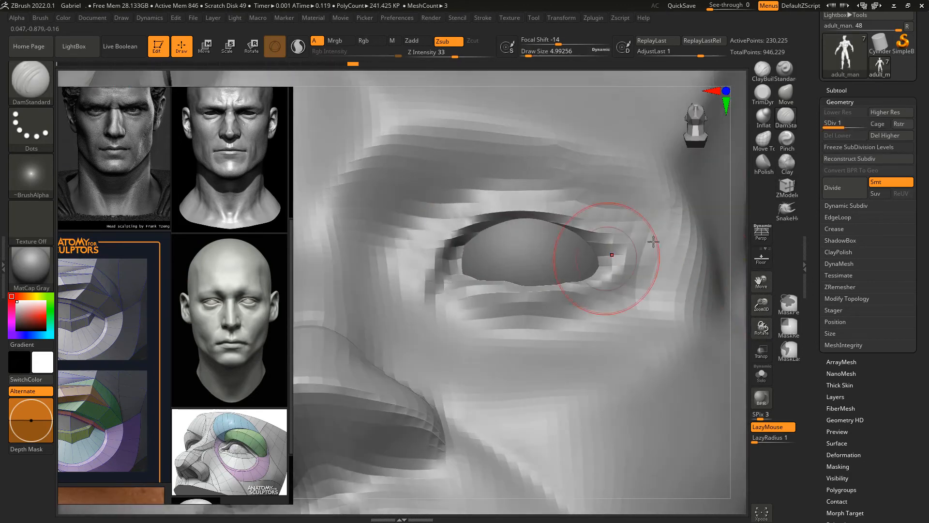
- Carve the upper and lower eyelid folds and corners around the eyeball with DamStandard at about 5
{"action": "right_click_drag", "start_coordinate": [495, 216], "coordinate": [556, 225]}
{"action": "mouse_move", "coordinate": [503, 303]}
{"action": "right_mouse_down"}
{"action": "mouse_move", "coordinate": [558, 257]}
{"action": "mouse_move", "coordinate": [761, 327]}
{"action": "right_mouse_up"}
{"action": "left_click", "coordinate": [554, 254]}
{"action": "right_click_drag", "start_coordinate": [653, 292], "coordinate": [588, 259]}
{"action": "right_click_drag", "start_coordinate": [489, 251], "coordinate": [672, 237], "text": "shift"}
{"action": "scroll", "coordinate": [208, 234], "scroll_direction": "down", "scroll_amount": 1}
{"action": "scroll", "coordinate": [235, 284], "scroll_direction": "up", "scroll_amount": 8}
{"action": "mouse_move", "coordinate": [533, 251]}
{"action": "right_mouse_down"}
{"action": "mouse_move", "coordinate": [508, 252]}
{"action": "mouse_move", "coordinate": [503, 242]}
{"action": "right_mouse_up"}
{"action": "key", "text": "b"}
{"action": "key", "text": "d"}
{"action": "key", "text": "s"}
{"action": "key", "text": "s"}
{"action": "left_click", "coordinate": [506, 253]}
{"action": "left_click_drag", "start_coordinate": [503, 242], "coordinate": [492, 271]}
{"action": "mouse_move", "coordinate": [492, 271]}
{"action": "right_mouse_down"}
{"action": "mouse_move", "coordinate": [543, 191]}
{"action": "mouse_move", "coordinate": [508, 212]}
{"action": "mouse_move", "coordinate": [777, 328]}
{"action": "mouse_move", "coordinate": [465, 217]}
{"action": "right_mouse_up"}
- Build up the eyelids with ClayBuildup and adjust their contour around the eyeball with Move
{"action": "key", "text": "b"}
{"action": "key", "text": "c"}
{"action": "key", "text": "b"}
{"action": "key", "text": "s"}
{"action": "left_click", "coordinate": [540, 192]}
{"action": "key", "text": "b"}
{"action": "key", "text": "m"}
{"action": "key", "text": "v"}
{"action": "mouse_move", "coordinate": [465, 218]}
{"action": "right_mouse_down"}
{"action": "mouse_move", "coordinate": [431, 239]}
{"action": "mouse_move", "coordinate": [741, 334]}
{"action": "right_mouse_up"}
{"action": "key", "text": "s"}
{"action": "left_click", "coordinate": [561, 278]}
- Flatten the eyelid rims with TrimDynamic at about 4.3
{"action": "left_click", "coordinate": [763, 95]}
{"action": "right_click_drag", "start_coordinate": [629, 242], "coordinate": [629, 280], "text": "ctrl"}
{"action": "right_click_drag", "start_coordinate": [629, 281], "coordinate": [762, 374]}
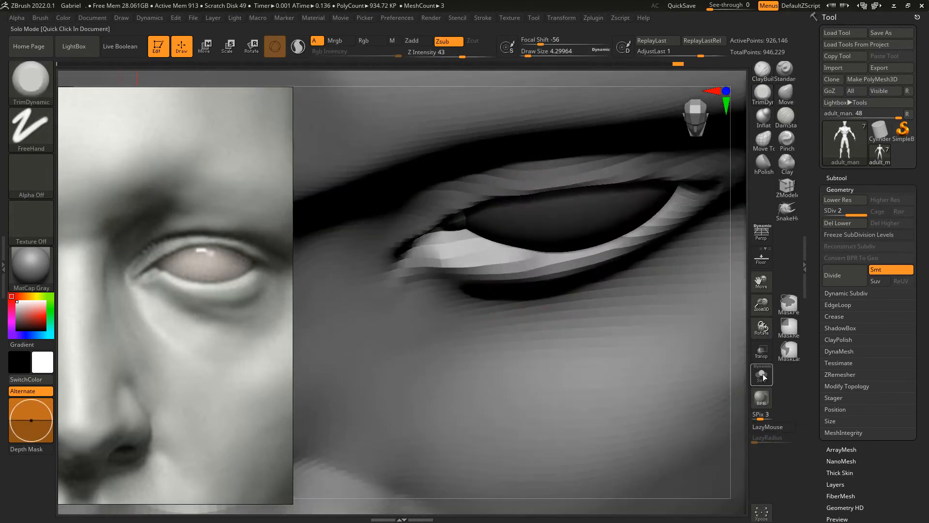
{"action": "mouse_move", "coordinate": [473, 249]}
{"action": "right_mouse_down"}
{"action": "mouse_move", "coordinate": [731, 288]}
{"action": "mouse_move", "coordinate": [612, 209]}
{"action": "mouse_move", "coordinate": [620, 247]}
{"action": "mouse_move", "coordinate": [598, 255]}
{"action": "right_mouse_up"}
- Sharpen the eyelid edges and the outer corner crease with DamStandard at about 3.7
{"action": "key", "text": "b"}
{"action": "key", "text": "d"}
{"action": "key", "text": "s"}
{"action": "key", "text": "s"}
{"action": "left_click", "coordinate": [612, 209]}
{"action": "left_click_drag", "start_coordinate": [771, 301], "coordinate": [771, 281]}
{"action": "left_click_drag", "start_coordinate": [635, 257], "coordinate": [535, 276]}
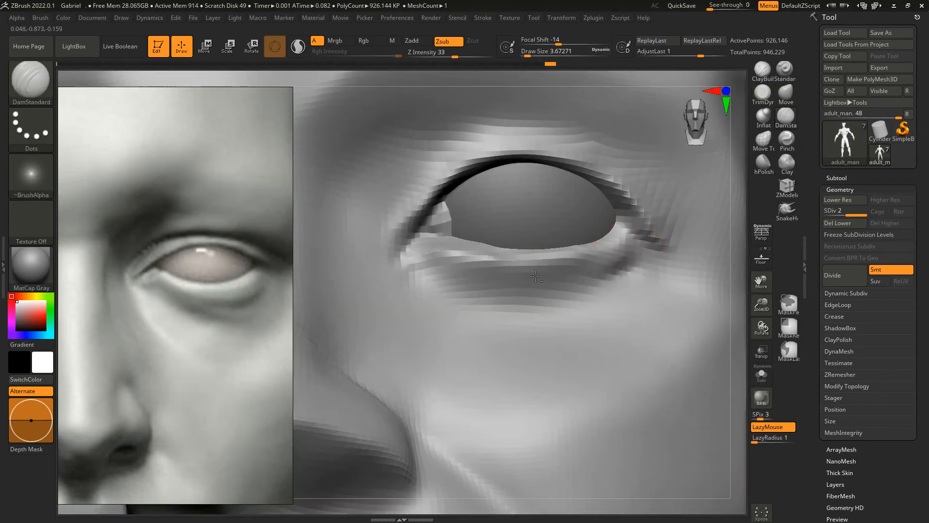
{"action": "mouse_move", "coordinate": [522, 280]}
{"action": "right_mouse_down"}
{"action": "mouse_move", "coordinate": [435, 273]}
{"action": "mouse_move", "coordinate": [664, 280]}
{"action": "mouse_move", "coordinate": [705, 231]}
{"action": "mouse_move", "coordinate": [720, 302]}
{"action": "mouse_move", "coordinate": [719, 271]}
{"action": "right_mouse_up"}
- Build up the area between the brow and the inner eye corner with ClayBuildup at about 5
{"action": "key", "text": "s"}
{"action": "key", "text": "b"}
{"action": "key", "text": "c"}
{"action": "key", "text": "b"}
{"action": "scroll", "coordinate": [231, 292], "scroll_direction": "down", "scroll_amount": 3}
{"action": "mouse_move", "coordinate": [532, 230]}
{"action": "right_mouse_down", "text": "alt"}
{"action": "mouse_move", "coordinate": [610, 232]}
{"action": "mouse_move", "coordinate": [503, 233]}
{"action": "mouse_move", "coordinate": [430, 252]}
{"action": "right_mouse_up", "text": "alt"}
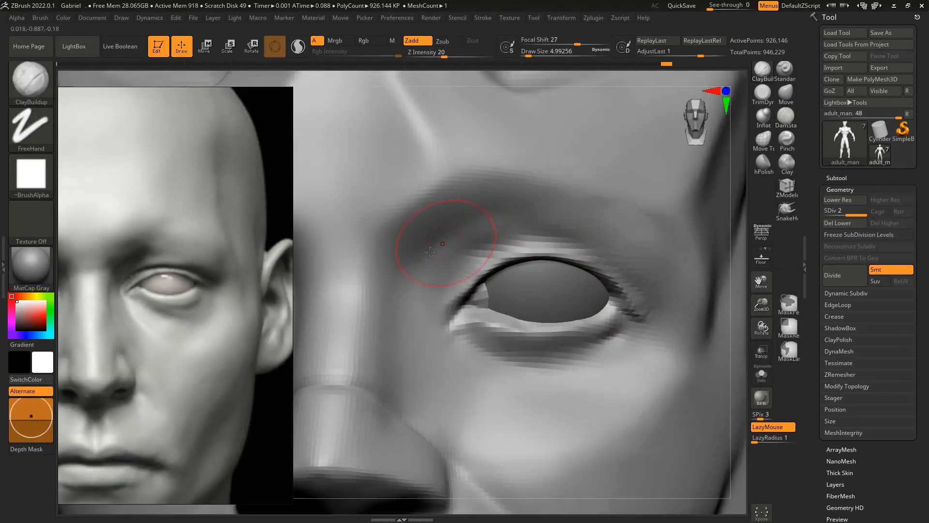
- Reshape the brow and forehead in profile with Move at about 18 on the lowest subdivision level
{"action": "mouse_move", "coordinate": [598, 239]}
{"action": "right_mouse_down", "text": "ctrl"}
{"action": "mouse_move", "coordinate": [740, 276]}
{"action": "mouse_move", "coordinate": [552, 270]}
{"action": "mouse_move", "coordinate": [521, 179]}
{"action": "right_mouse_up", "text": "ctrl"}
{"action": "key", "text": "b"}
{"action": "key", "text": "m"}
{"action": "key", "text": "v"}
{"action": "key", "text": "shift+d"}
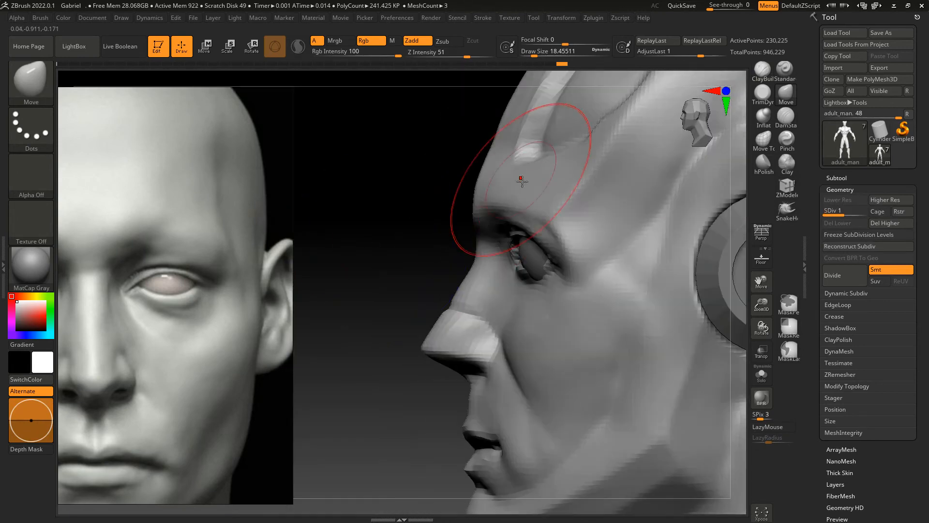
- Check the eyeball sphere in isolation and reshape the eyes and brows of the face with Move at about 14
{"action": "left_click", "coordinate": [522, 240], "text": "alt"}
{"action": "right_click_drag", "start_coordinate": [523, 240], "coordinate": [687, 251], "text": "shift"}
{"action": "right_click_drag", "start_coordinate": [687, 252], "coordinate": [754, 326], "text": "ctrl"}
{"action": "left_click", "coordinate": [762, 373]}
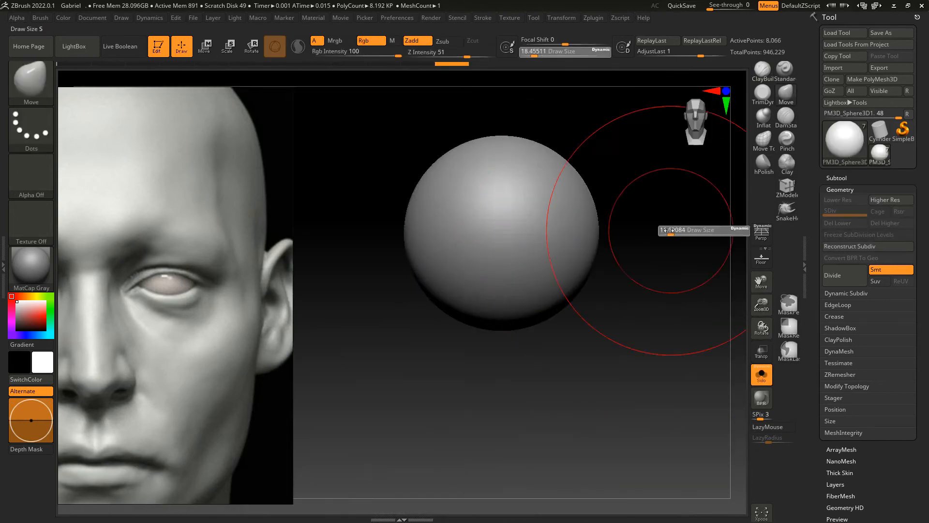
{"action": "left_click", "coordinate": [762, 374]}
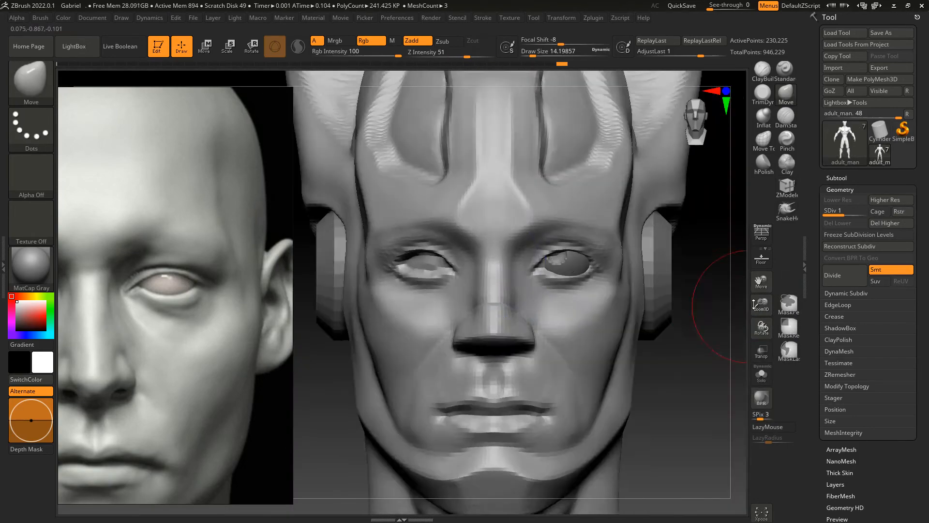
{"action": "right_click_drag", "start_coordinate": [754, 304], "coordinate": [714, 319], "text": "ctrl"}
- Polish the eyelids with TrimDynamic at about 2.2 and carve a crease from the inner eye corner down the cheek with DamStandard at about 5.8
{"action": "right_click_drag", "start_coordinate": [576, 281], "coordinate": [567, 234]}
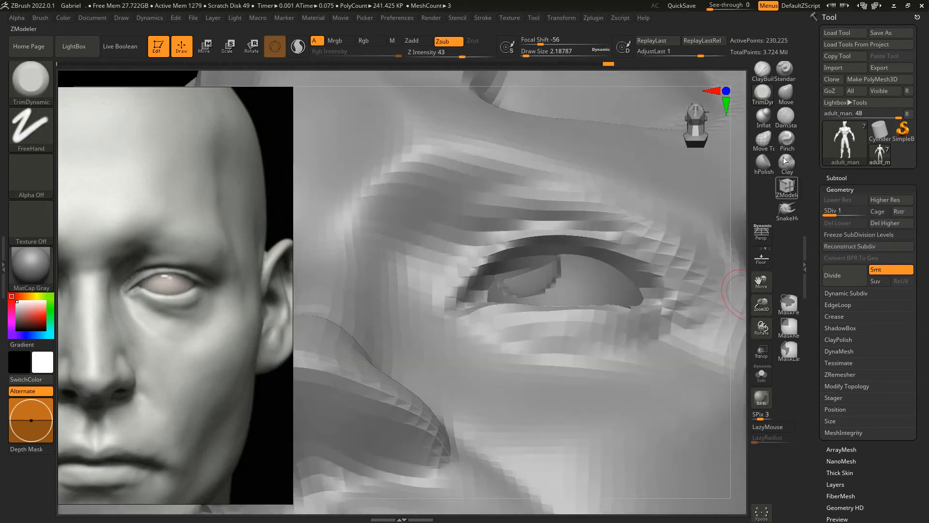
{"action": "left_click_drag", "start_coordinate": [736, 269], "coordinate": [735, 287]}
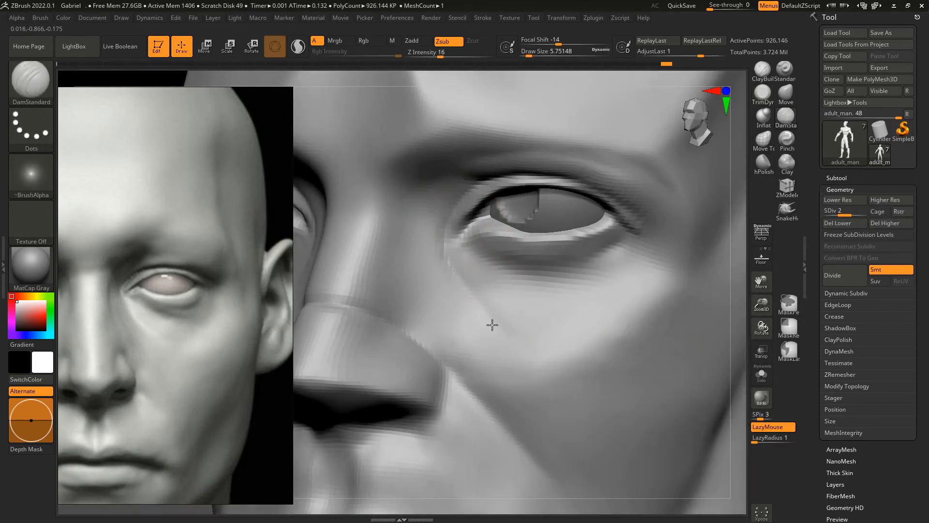
{"action": "key", "text": "s"}
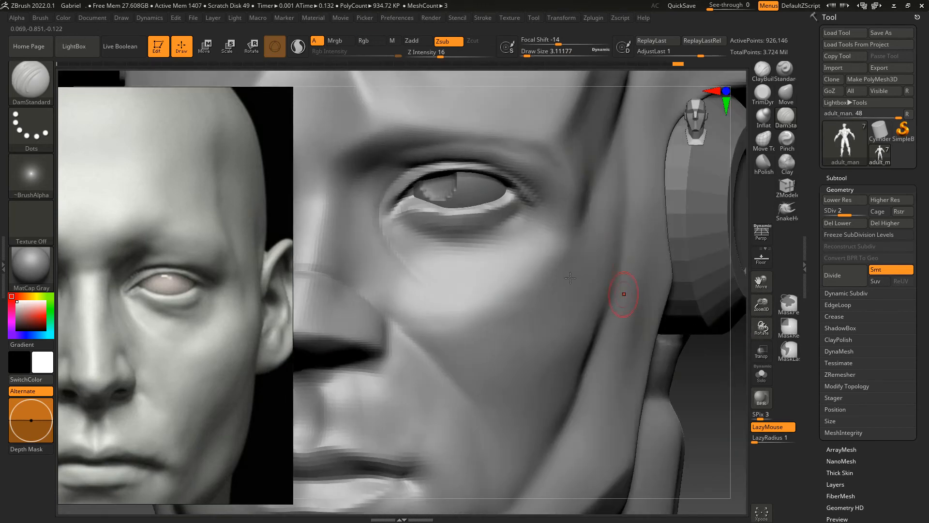
{"action": "mouse_move", "coordinate": [618, 297]}
{"action": "right_mouse_down"}
{"action": "mouse_move", "coordinate": [590, 239]}
{"action": "mouse_move", "coordinate": [528, 270]}
{"action": "mouse_move", "coordinate": [707, 269]}
{"action": "right_mouse_up"}
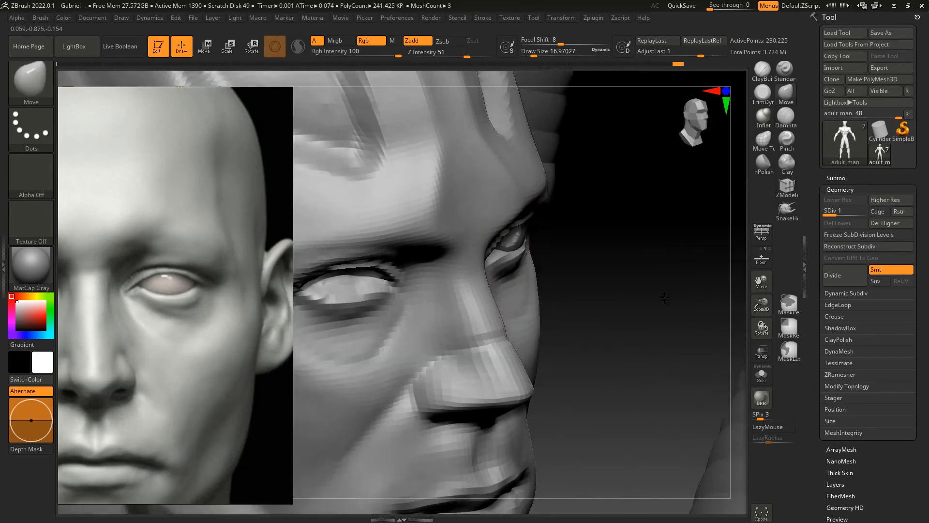
- Adjust the face with Move at about 17 and flatten the helmet's groove borders with TrimDynamic at about 5.8
{"action": "key", "text": "ctrl+d"}
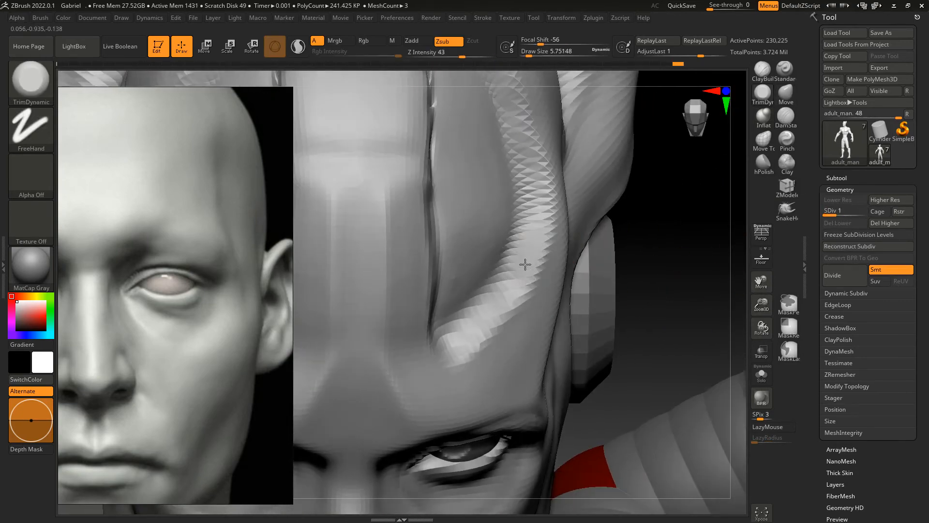
{"action": "key", "text": "d"}
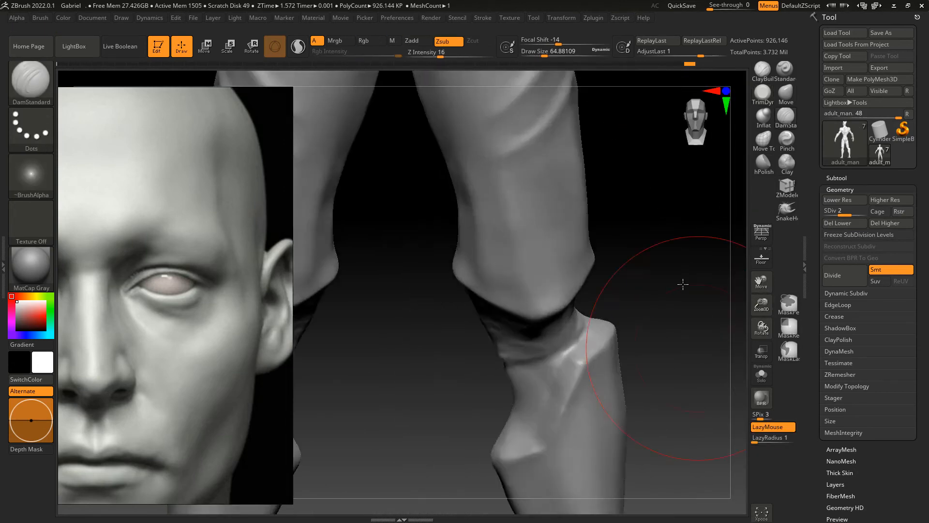
- Isolate the lower face, neck and upper chest and flatten the neck and jaw guard planes with TrimDynamic at about 7.5 and 5
{"action": "left_click_drag", "start_coordinate": [683, 284], "coordinate": [605, 242]}
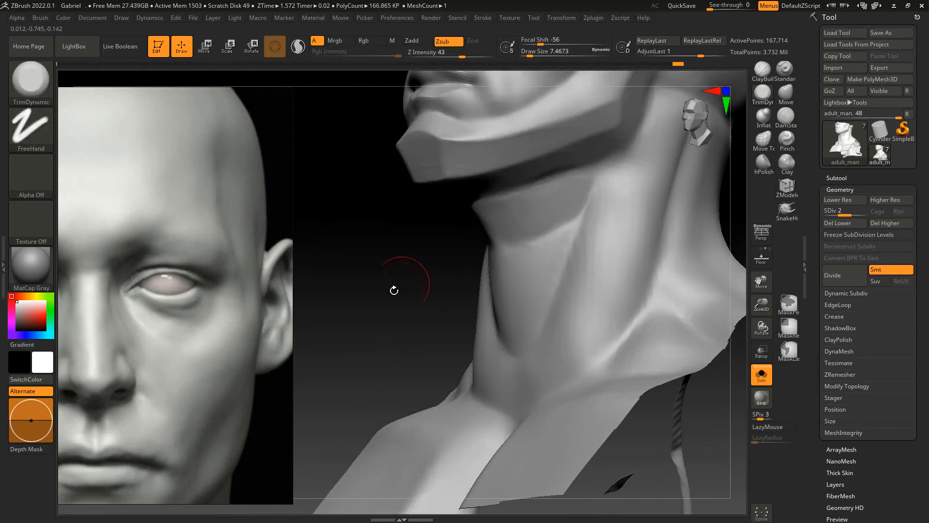
{"action": "left_click_drag", "start_coordinate": [394, 290], "coordinate": [643, 275]}
{"action": "mouse_move", "coordinate": [643, 275]}
{"action": "right_mouse_down", "text": "ctrl"}
{"action": "mouse_move", "coordinate": [609, 228]}
{"action": "mouse_move", "coordinate": [670, 249]}
{"action": "right_mouse_up", "text": "ctrl"}
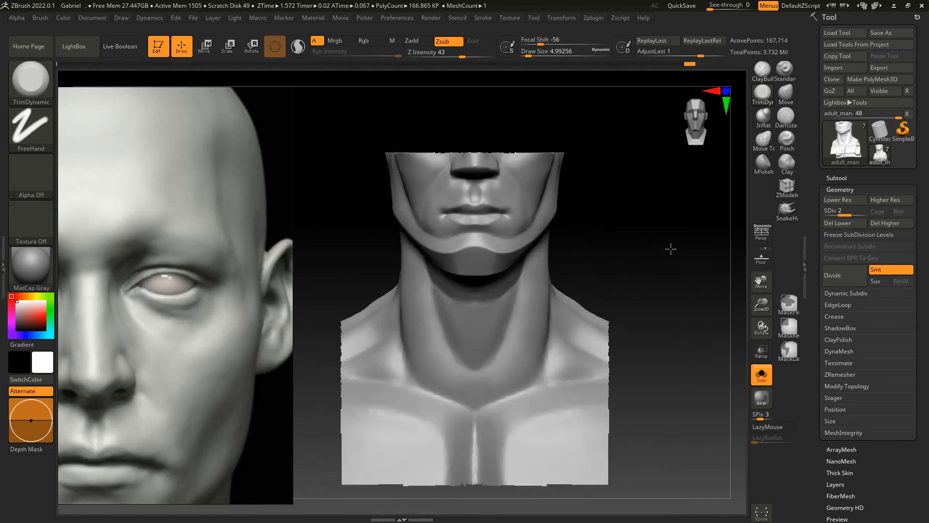
{"action": "left_click_drag", "start_coordinate": [671, 248], "coordinate": [629, 249]}
{"action": "right_click_drag", "start_coordinate": [629, 249], "coordinate": [716, 246], "text": "ctrl"}
- Bevel the side of the jaw guard with TrimDynamic at about 4.3 and unhide the rest of the body
{"action": "key", "text": "s"}
{"action": "left_click_drag", "start_coordinate": [716, 247], "coordinate": [719, 247]}
{"action": "right_click_drag", "start_coordinate": [720, 247], "coordinate": [699, 255], "text": "ctrl"}
{"action": "key", "text": "shift+d"}
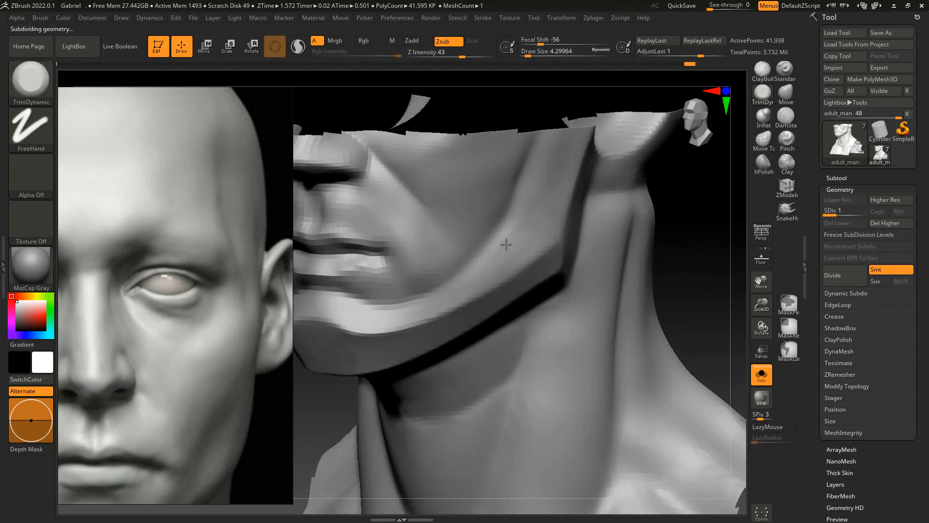
{"action": "left_click_drag", "start_coordinate": [708, 318], "coordinate": [724, 286]}
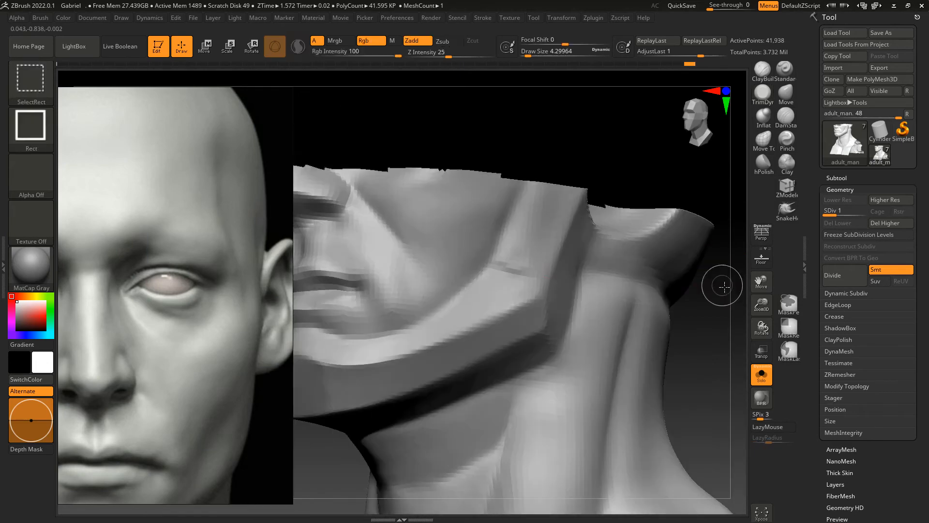
{"action": "left_click", "coordinate": [723, 286], "text": "ctrl+shift"}
- Select the body subtool and carve the creases around the buttocks and hips with DamStandard at about 22
{"action": "right_click_drag", "start_coordinate": [541, 233], "coordinate": [629, 264]}
{"action": "left_click_drag", "start_coordinate": [629, 264], "coordinate": [748, 303], "text": "shift"}
{"action": "right_click_drag", "start_coordinate": [749, 303], "coordinate": [704, 299], "text": "ctrl"}
{"action": "left_click_drag", "start_coordinate": [704, 299], "coordinate": [659, 295], "text": "shift"}
{"action": "left_click", "coordinate": [595, 142], "text": "alt"}
{"action": "right_click_drag", "start_coordinate": [659, 294], "coordinate": [749, 309], "text": "ctrl"}
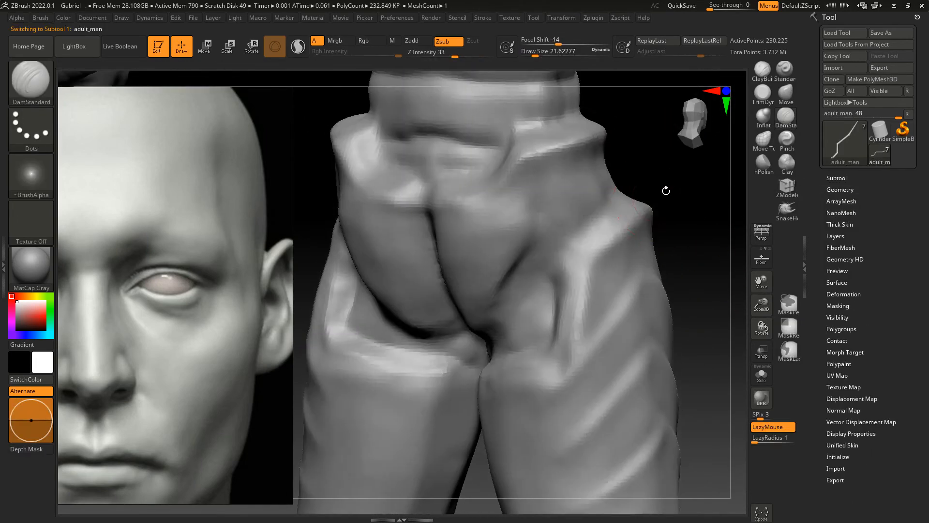
{"action": "left_click_drag", "start_coordinate": [666, 190], "coordinate": [687, 190]}
{"action": "left_click", "coordinate": [836, 178]}
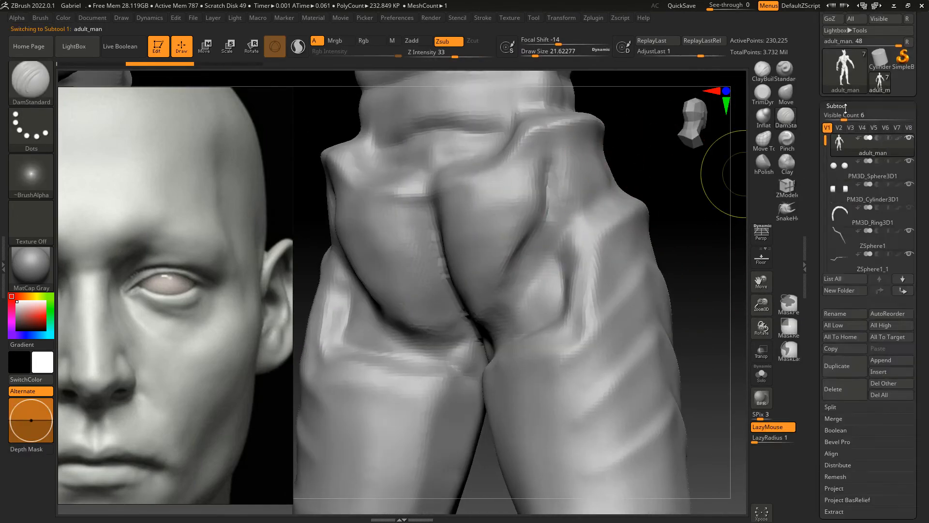
{"action": "left_click", "coordinate": [839, 189]}
- Refine the buttock and hip creases on subdivision level 2 with DamStandard at intensity 19 and size about 17
{"action": "key", "text": "d"}
{"action": "key", "text": "space"}
{"action": "mouse_move", "coordinate": [693, 224]}
{"action": "left_mouse_down"}
{"action": "mouse_move", "coordinate": [680, 224]}
{"action": "mouse_move", "coordinate": [711, 213]}
{"action": "left_mouse_up"}
{"action": "left_click_drag", "start_coordinate": [534, 52], "coordinate": [535, 52]}
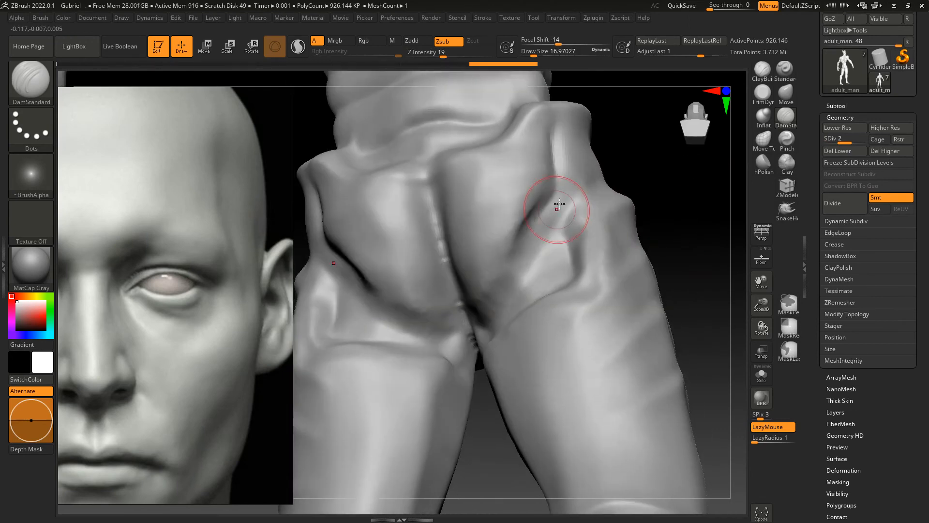
{"action": "left_click_drag", "start_coordinate": [687, 222], "coordinate": [654, 223]}
{"action": "left_click_drag", "start_coordinate": [542, 199], "coordinate": [531, 220]}
{"action": "mouse_move", "coordinate": [653, 223]}
{"action": "left_mouse_down"}
{"action": "mouse_move", "coordinate": [711, 223]}
{"action": "mouse_move", "coordinate": [672, 228]}
{"action": "mouse_move", "coordinate": [639, 258]}
{"action": "left_mouse_up"}
{"action": "left_click_drag", "start_coordinate": [721, 193], "coordinate": [624, 227]}
- Isolate the legs, flatten the rear hip plates with TrimDynamic at about 23 and carve the thighs with DamStandard at the same size
{"action": "right_click_drag", "start_coordinate": [527, 219], "coordinate": [635, 273]}
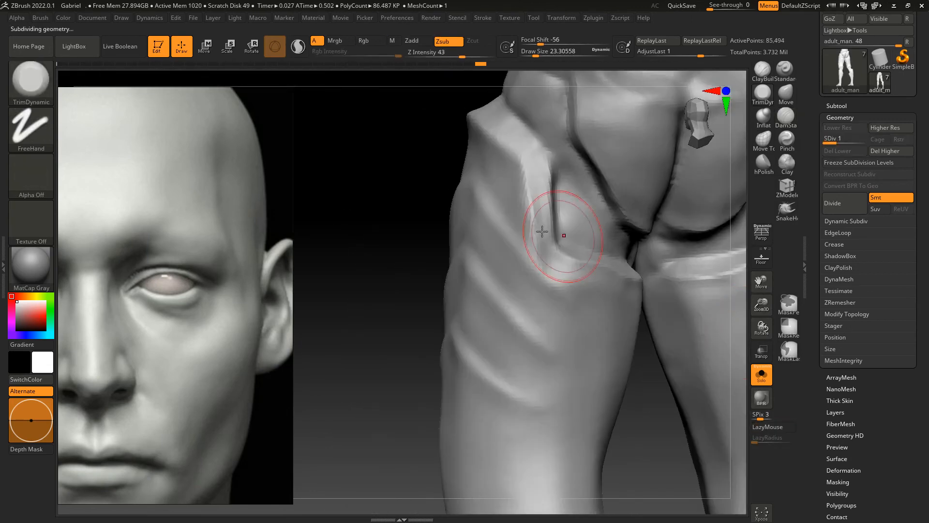
{"action": "right_click_drag", "start_coordinate": [539, 208], "coordinate": [529, 250]}
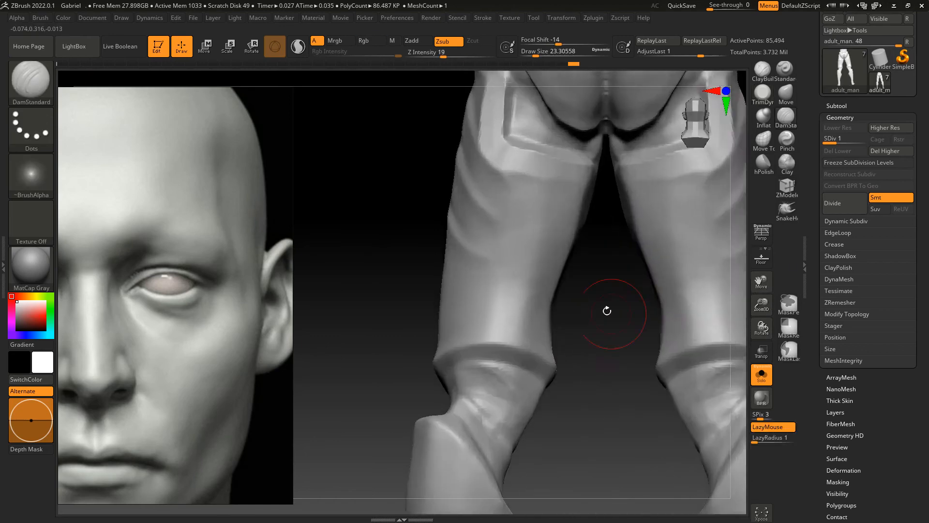
{"action": "mouse_move", "coordinate": [605, 312]}
{"action": "right_mouse_down"}
{"action": "mouse_move", "coordinate": [691, 290]}
{"action": "mouse_move", "coordinate": [662, 278]}
{"action": "mouse_move", "coordinate": [676, 260]}
{"action": "mouse_move", "coordinate": [543, 249]}
{"action": "mouse_move", "coordinate": [557, 231]}
{"action": "mouse_move", "coordinate": [608, 260]}
{"action": "mouse_move", "coordinate": [736, 245]}
{"action": "right_mouse_up"}
{"action": "right_click_drag", "start_coordinate": [597, 208], "coordinate": [542, 224]}
{"action": "right_click_drag", "start_coordinate": [565, 350], "coordinate": [608, 217]}
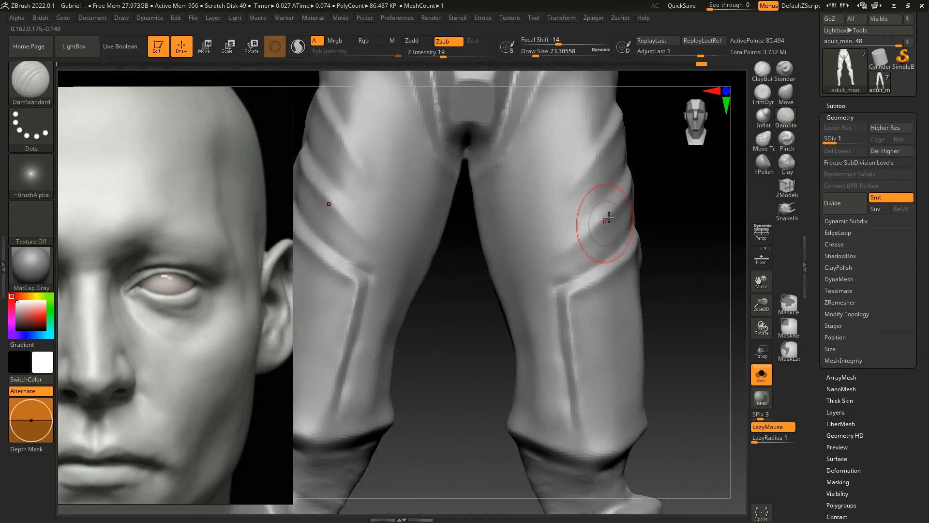
- Carve the diagonal grooves and panel lines on the fronts and sides of the thighs with DamStandard at about 23
{"action": "right_click_drag", "start_coordinate": [563, 250], "coordinate": [539, 300]}
{"action": "right_click_drag", "start_coordinate": [525, 245], "coordinate": [576, 285]}
{"action": "left_click_drag", "start_coordinate": [761, 305], "coordinate": [712, 242]}
{"action": "mouse_move", "coordinate": [711, 242]}
{"action": "right_mouse_down"}
{"action": "mouse_move", "coordinate": [634, 239]}
{"action": "mouse_move", "coordinate": [566, 218]}
{"action": "mouse_move", "coordinate": [513, 266]}
{"action": "mouse_move", "coordinate": [641, 284]}
{"action": "mouse_move", "coordinate": [711, 242]}
{"action": "mouse_move", "coordinate": [655, 261]}
{"action": "mouse_move", "coordinate": [531, 249]}
{"action": "mouse_move", "coordinate": [629, 262]}
{"action": "right_mouse_up"}
{"action": "left_click_drag", "start_coordinate": [566, 265], "coordinate": [566, 363]}
{"action": "mouse_move", "coordinate": [655, 284]}
{"action": "right_mouse_down"}
{"action": "mouse_move", "coordinate": [586, 262]}
{"action": "mouse_move", "coordinate": [588, 281]}
{"action": "mouse_move", "coordinate": [598, 241]}
{"action": "right_mouse_up"}
{"action": "mouse_move", "coordinate": [510, 199]}
{"action": "right_mouse_down"}
{"action": "mouse_move", "coordinate": [489, 193]}
{"action": "mouse_move", "coordinate": [565, 189]}
{"action": "mouse_move", "coordinate": [568, 207]}
{"action": "right_mouse_up"}
{"action": "right_click_drag", "start_coordinate": [650, 299], "coordinate": [668, 271]}
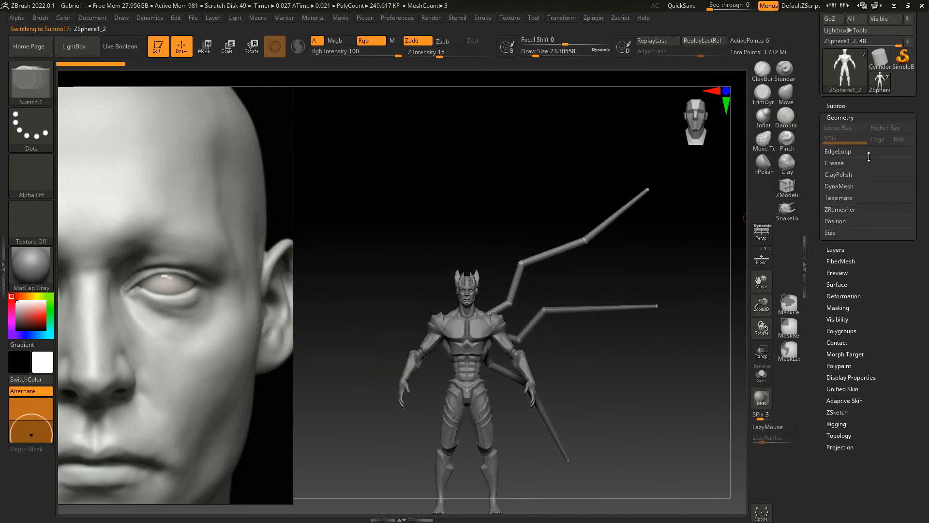
- Turn on the adaptive skin preview for the wing ZSpheres
{"action": "left_click", "coordinate": [840, 118]}
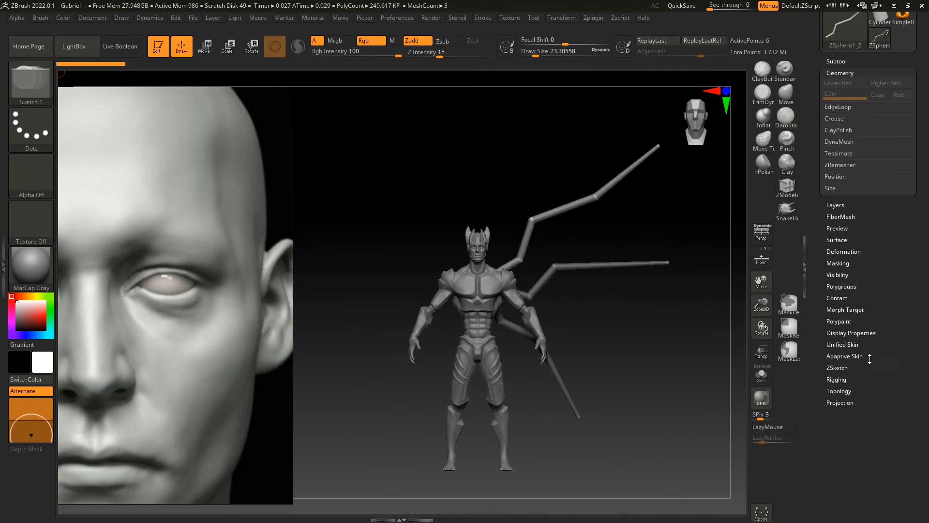
{"action": "left_click", "coordinate": [844, 280]}
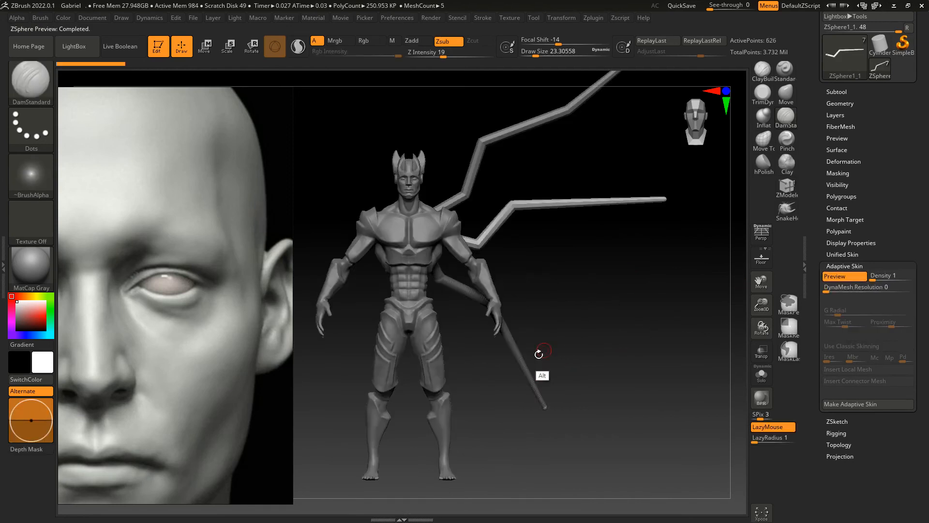
- Rename the three wing subtools as "wing uper", "wing middle" and "wing lower"
{"action": "left_click", "coordinate": [837, 91]}
{"action": "type", "text": "uper"}
{"action": "left_click", "coordinate": [872, 193]}
{"action": "left_click", "coordinate": [851, 291]}
{"action": "type", "text": "wing middle"}
{"action": "key", "text": "Return"}
{"action": "left_click", "coordinate": [873, 215]}
{"action": "left_click", "coordinate": [852, 293]}
{"action": "type", "text": "wing lower"}
{"action": "key", "text": "Return"}
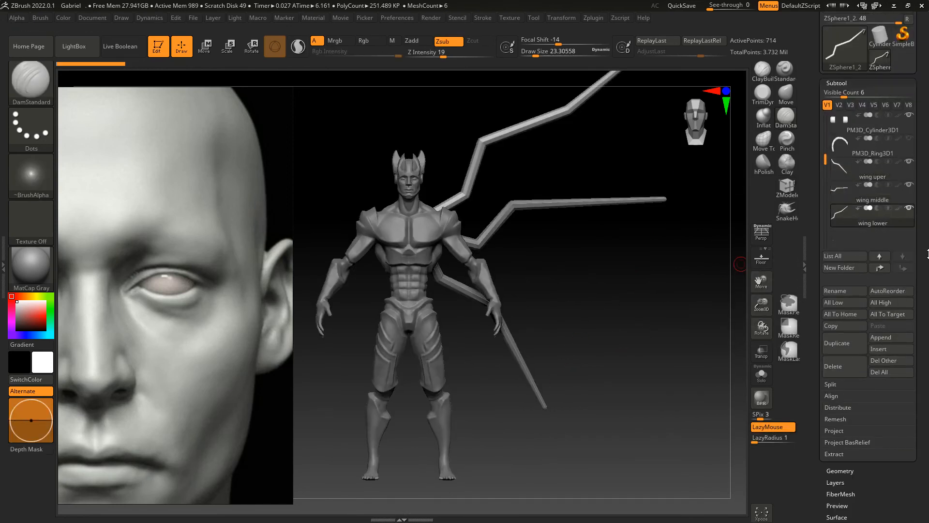
- Make the adaptive skin of the wing ZSpheres and insert the three wing skin meshes as subtools of the adult_man tool
{"action": "left_click", "coordinate": [847, 351]}
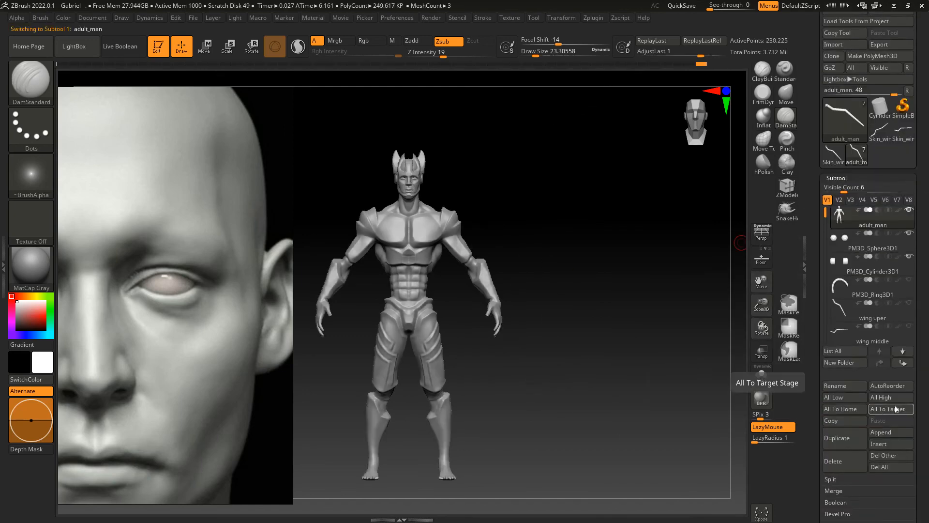
{"action": "left_click", "coordinate": [891, 443]}
{"action": "left_click", "coordinate": [608, 301]}
{"action": "left_click", "coordinate": [879, 396]}
{"action": "left_click", "coordinate": [655, 301]}
{"action": "left_click_drag", "start_coordinate": [927, 335], "coordinate": [927, 260]}
{"action": "left_click", "coordinate": [879, 322]}
{"action": "left_click", "coordinate": [702, 300]}
- Mirror the inserted wing meshes onto the opposite side of the body to form three symmetrical wing pairs
{"action": "mouse_move", "coordinate": [702, 315]}
{"action": "left_mouse_down", "text": "alt"}
{"action": "mouse_move", "coordinate": [696, 286]}
{"action": "mouse_move", "coordinate": [696, 303]}
{"action": "left_mouse_up", "text": "alt"}
{"action": "left_click", "coordinate": [593, 17]}
{"action": "left_click", "coordinate": [624, 198]}
{"action": "left_click", "coordinate": [667, 243]}
{"action": "left_click", "coordinate": [413, 247]}
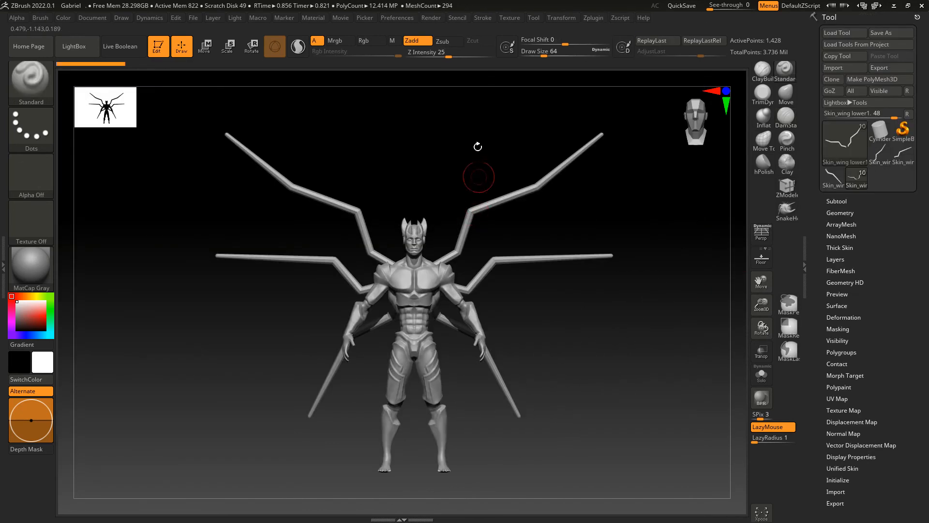
- Examine the mirrored wings and the leg armour from the front and the rear
{"action": "left_click_drag", "start_coordinate": [559, 308], "coordinate": [578, 306], "text": "alt"}
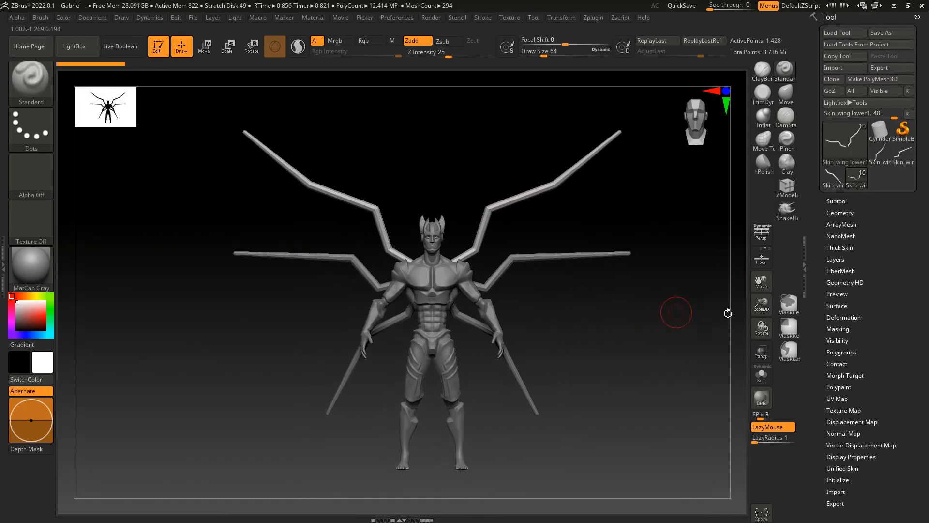
{"action": "left_click_drag", "start_coordinate": [715, 311], "coordinate": [679, 318]}
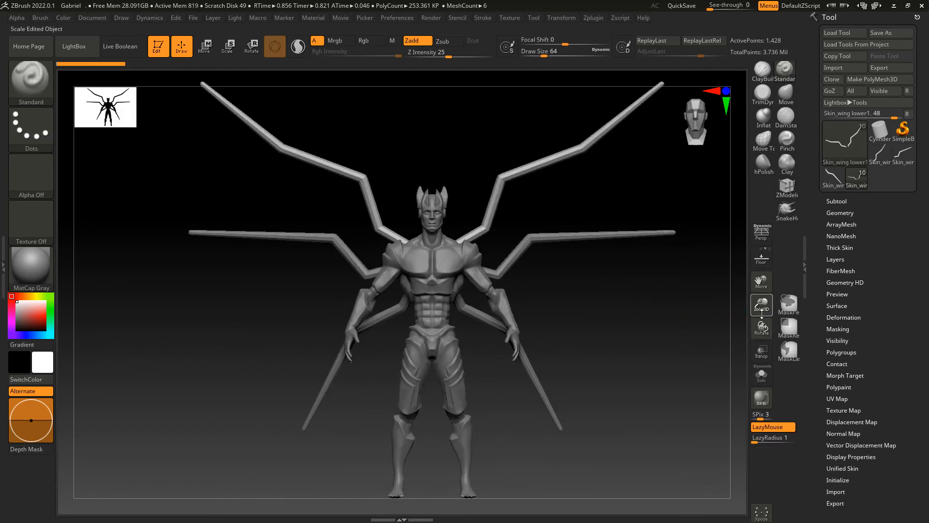
{"action": "left_click_drag", "start_coordinate": [762, 307], "coordinate": [763, 323]}
{"action": "left_click_drag", "start_coordinate": [698, 234], "coordinate": [666, 126], "text": "alt"}
{"action": "left_click_drag", "start_coordinate": [702, 272], "coordinate": [554, 284]}
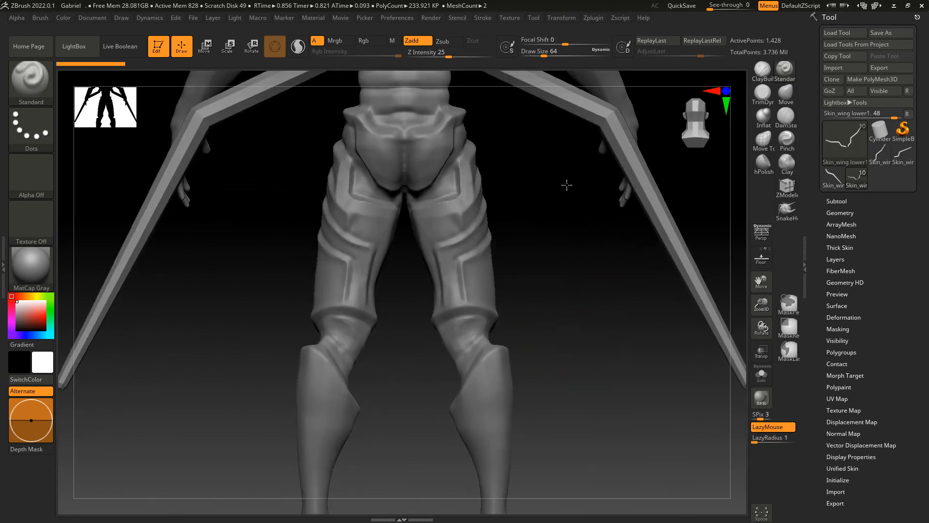
{"action": "left_click_drag", "start_coordinate": [567, 190], "coordinate": [554, 96], "text": "alt"}
{"action": "left_click_drag", "start_coordinate": [628, 290], "coordinate": [632, 398]}
{"action": "left_click_drag", "start_coordinate": [589, 346], "coordinate": [600, 462], "text": "alt"}
{"action": "left_click_drag", "start_coordinate": [647, 267], "coordinate": [711, 297]}
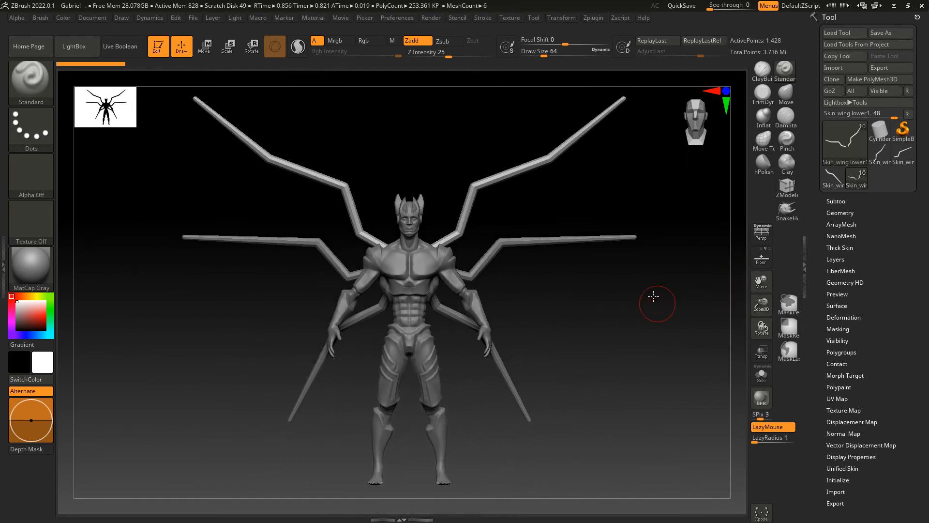
{"action": "left_click_drag", "start_coordinate": [654, 297], "coordinate": [496, 190]}
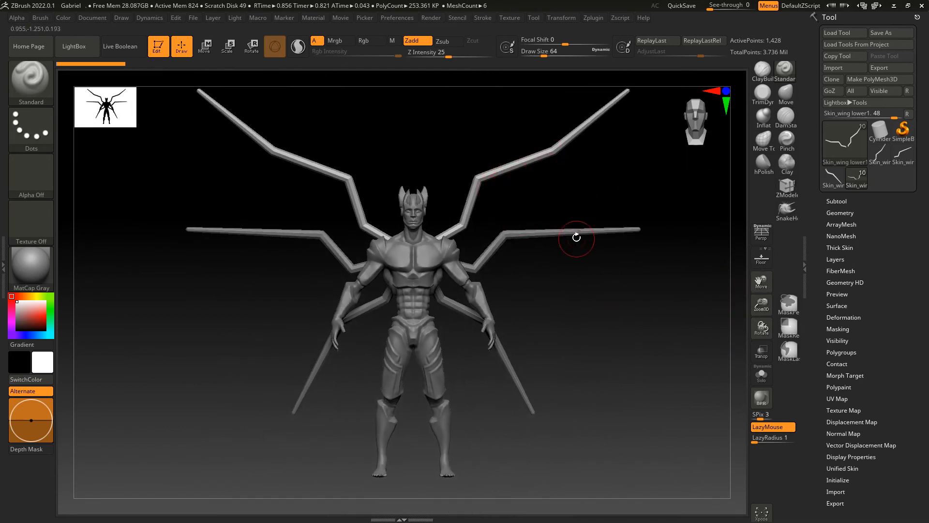
- Select the wing pairs one after another on the model to check them as separate subtools
{"action": "left_click_drag", "start_coordinate": [580, 269], "coordinate": [582, 257], "text": "alt"}
{"action": "left_click", "coordinate": [507, 327], "text": "alt"}
{"action": "mouse_move", "coordinate": [564, 299]}
{"action": "left_mouse_down"}
{"action": "mouse_move", "coordinate": [572, 273]}
{"action": "mouse_move", "coordinate": [576, 291]}
{"action": "mouse_move", "coordinate": [554, 253]}
{"action": "left_mouse_up"}
{"action": "left_click", "coordinate": [562, 236], "text": "alt"}
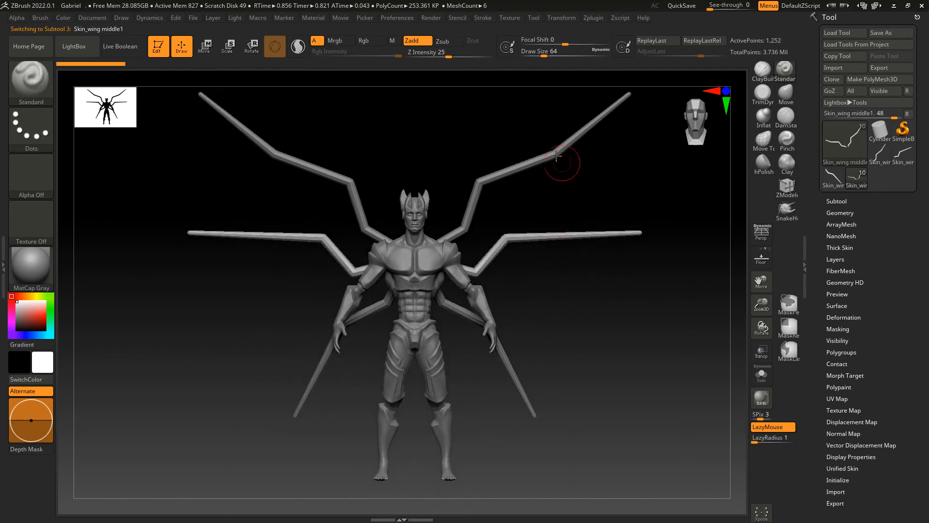
{"action": "left_click", "coordinate": [556, 155], "text": "alt"}
- Check the proportions and attachment of all the wings against the figure from the front and the side
{"action": "left_click_drag", "start_coordinate": [593, 289], "coordinate": [619, 128]}
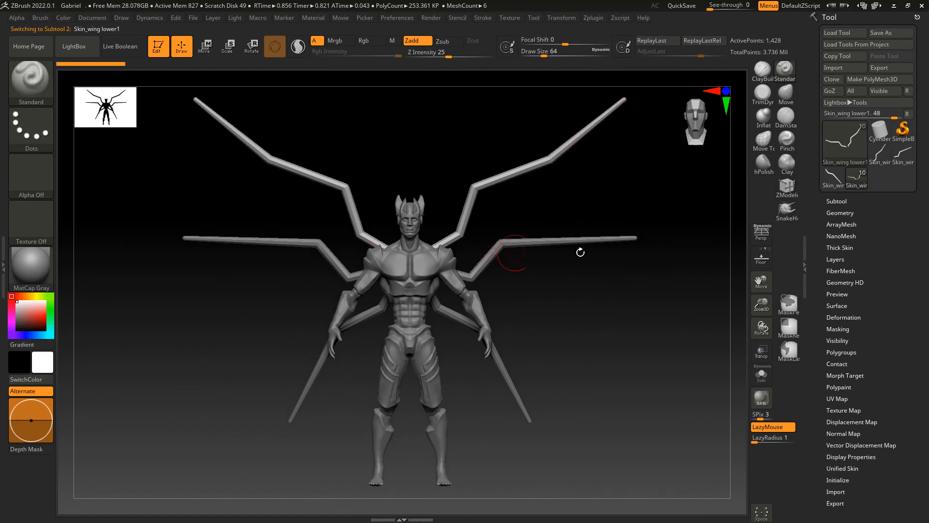
{"action": "left_click_drag", "start_coordinate": [586, 335], "coordinate": [598, 261]}
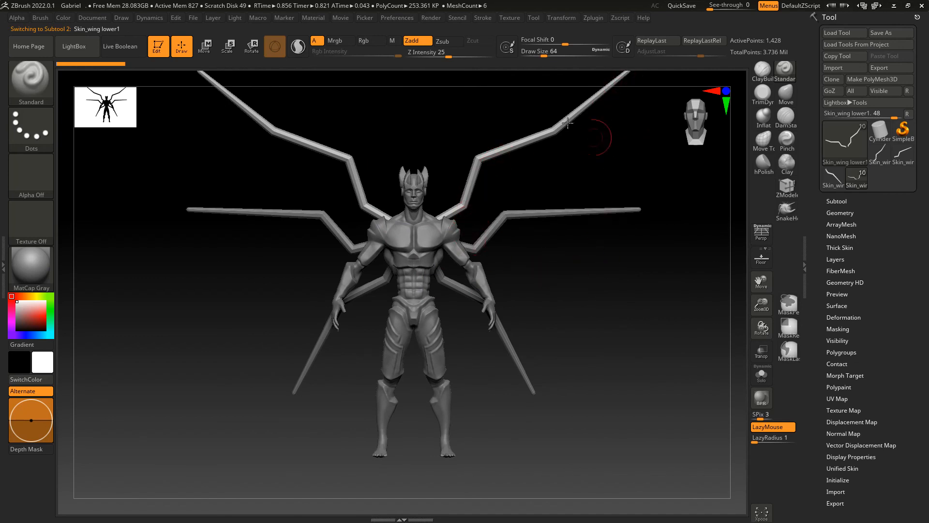
{"action": "left_click_drag", "start_coordinate": [755, 305], "coordinate": [740, 305]}
{"action": "left_click_drag", "start_coordinate": [541, 278], "coordinate": [579, 250], "text": "alt"}
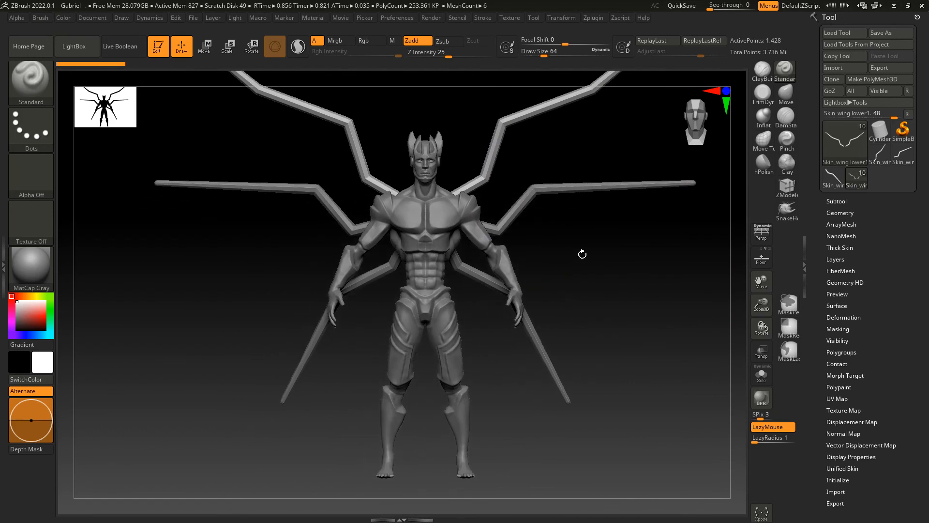
{"action": "left_click_drag", "start_coordinate": [615, 276], "coordinate": [460, 227]}
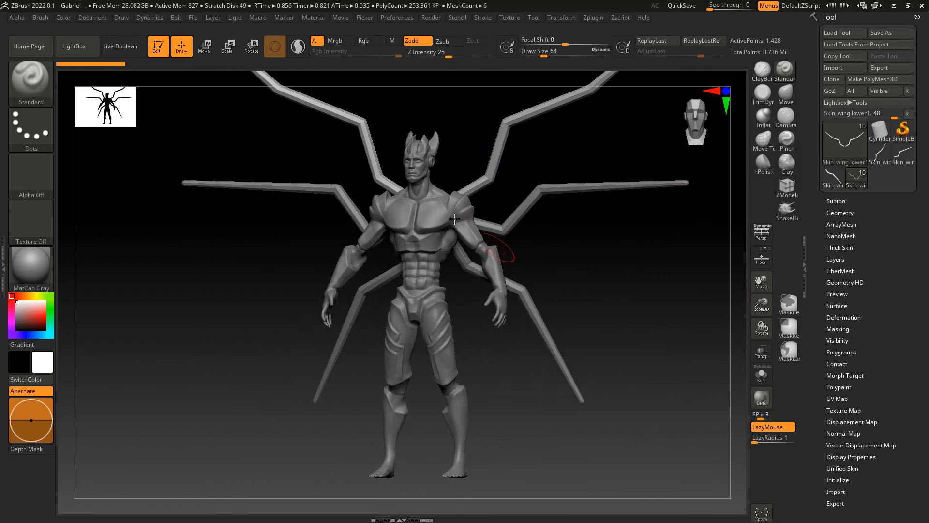
{"action": "mouse_move", "coordinate": [535, 263]}
{"action": "left_mouse_down"}
{"action": "mouse_move", "coordinate": [582, 276]}
{"action": "mouse_move", "coordinate": [575, 276]}
{"action": "left_mouse_up"}
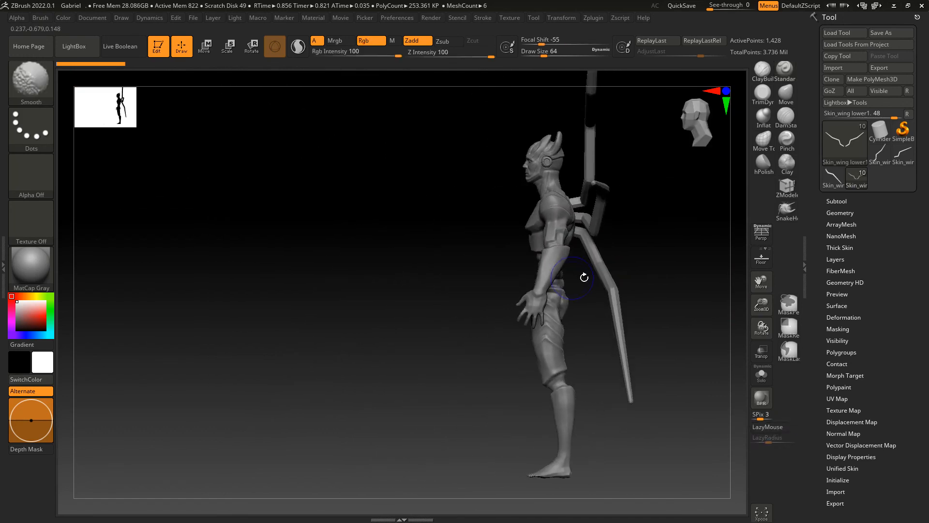
{"action": "mouse_move", "coordinate": [664, 252]}
{"action": "left_mouse_down", "text": "alt"}
{"action": "mouse_move", "coordinate": [589, 251]}
{"action": "mouse_move", "coordinate": [608, 255]}
{"action": "left_mouse_up", "text": "alt"}
{"action": "left_click_drag", "start_coordinate": [514, 244], "coordinate": [588, 262], "text": "alt"}
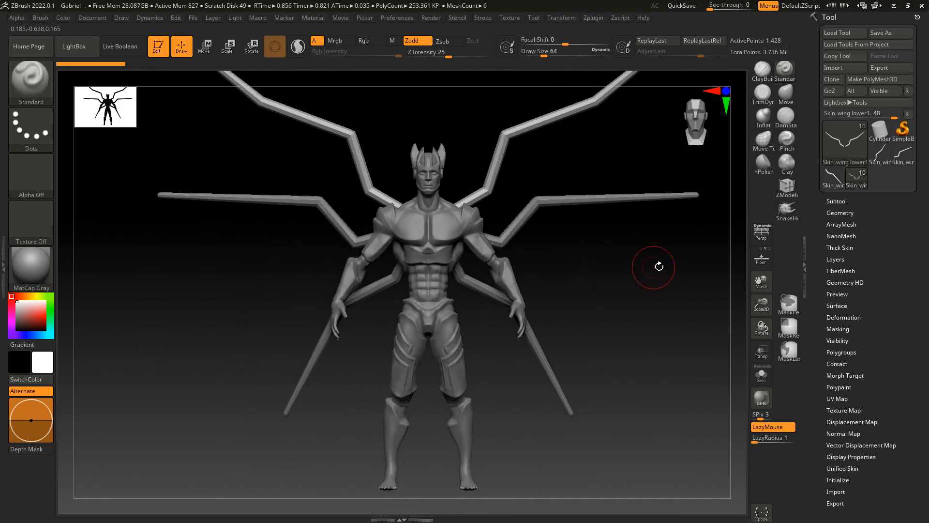
{"action": "left_click_drag", "start_coordinate": [758, 281], "coordinate": [716, 277]}
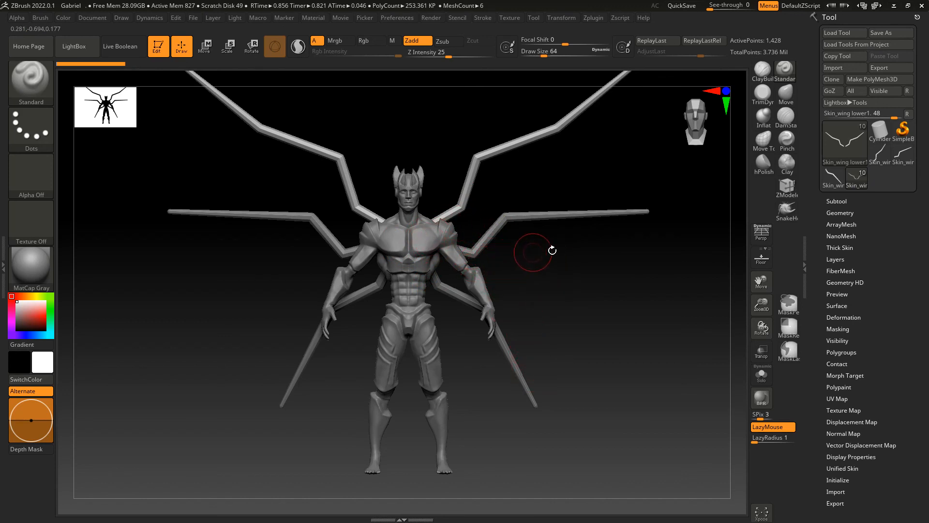
{"action": "mouse_move", "coordinate": [627, 302]}
{"action": "left_mouse_down"}
{"action": "mouse_move", "coordinate": [566, 304]}
{"action": "mouse_move", "coordinate": [639, 292]}
{"action": "left_mouse_up"}
{"action": "left_click_drag", "start_coordinate": [761, 306], "coordinate": [761, 295]}
{"action": "left_click_drag", "start_coordinate": [761, 281], "coordinate": [762, 311]}
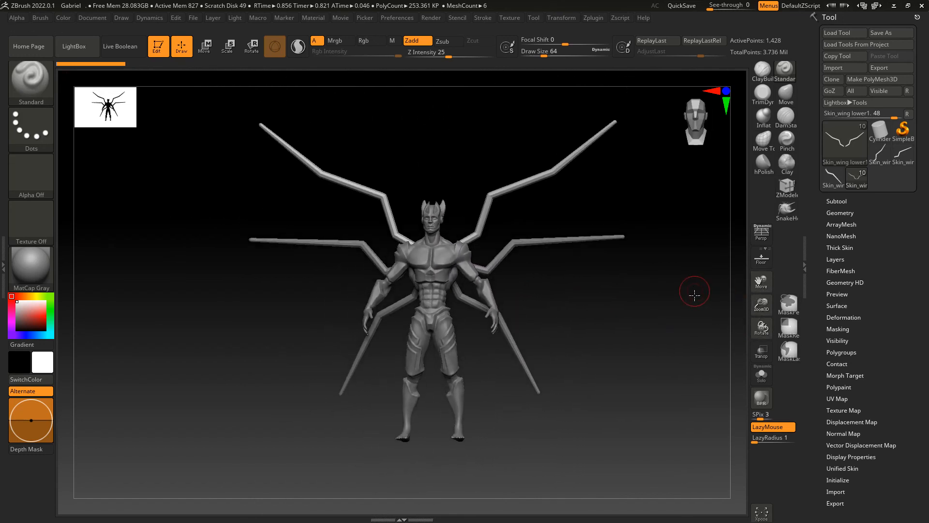